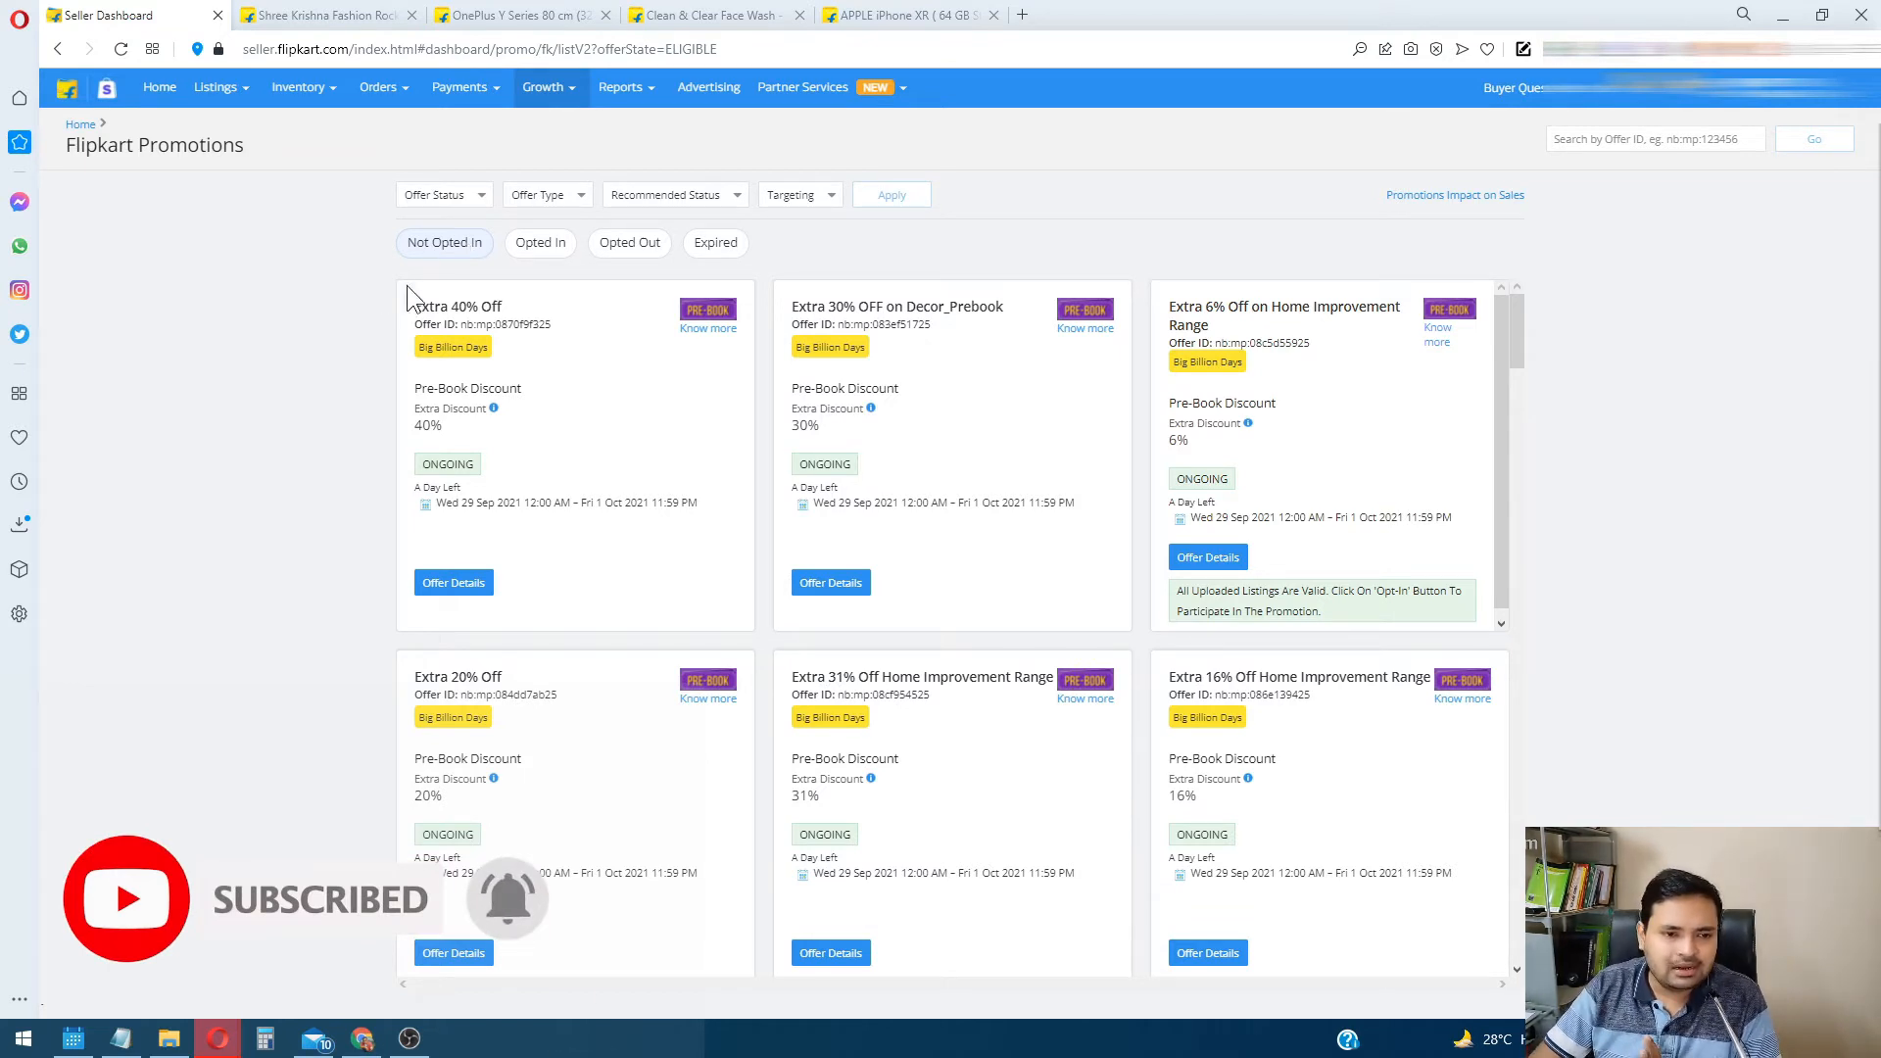
Show the opted-in promotions and read through them, including the 10% off on ICICI Bank Cards offer
left_click(553, 251)
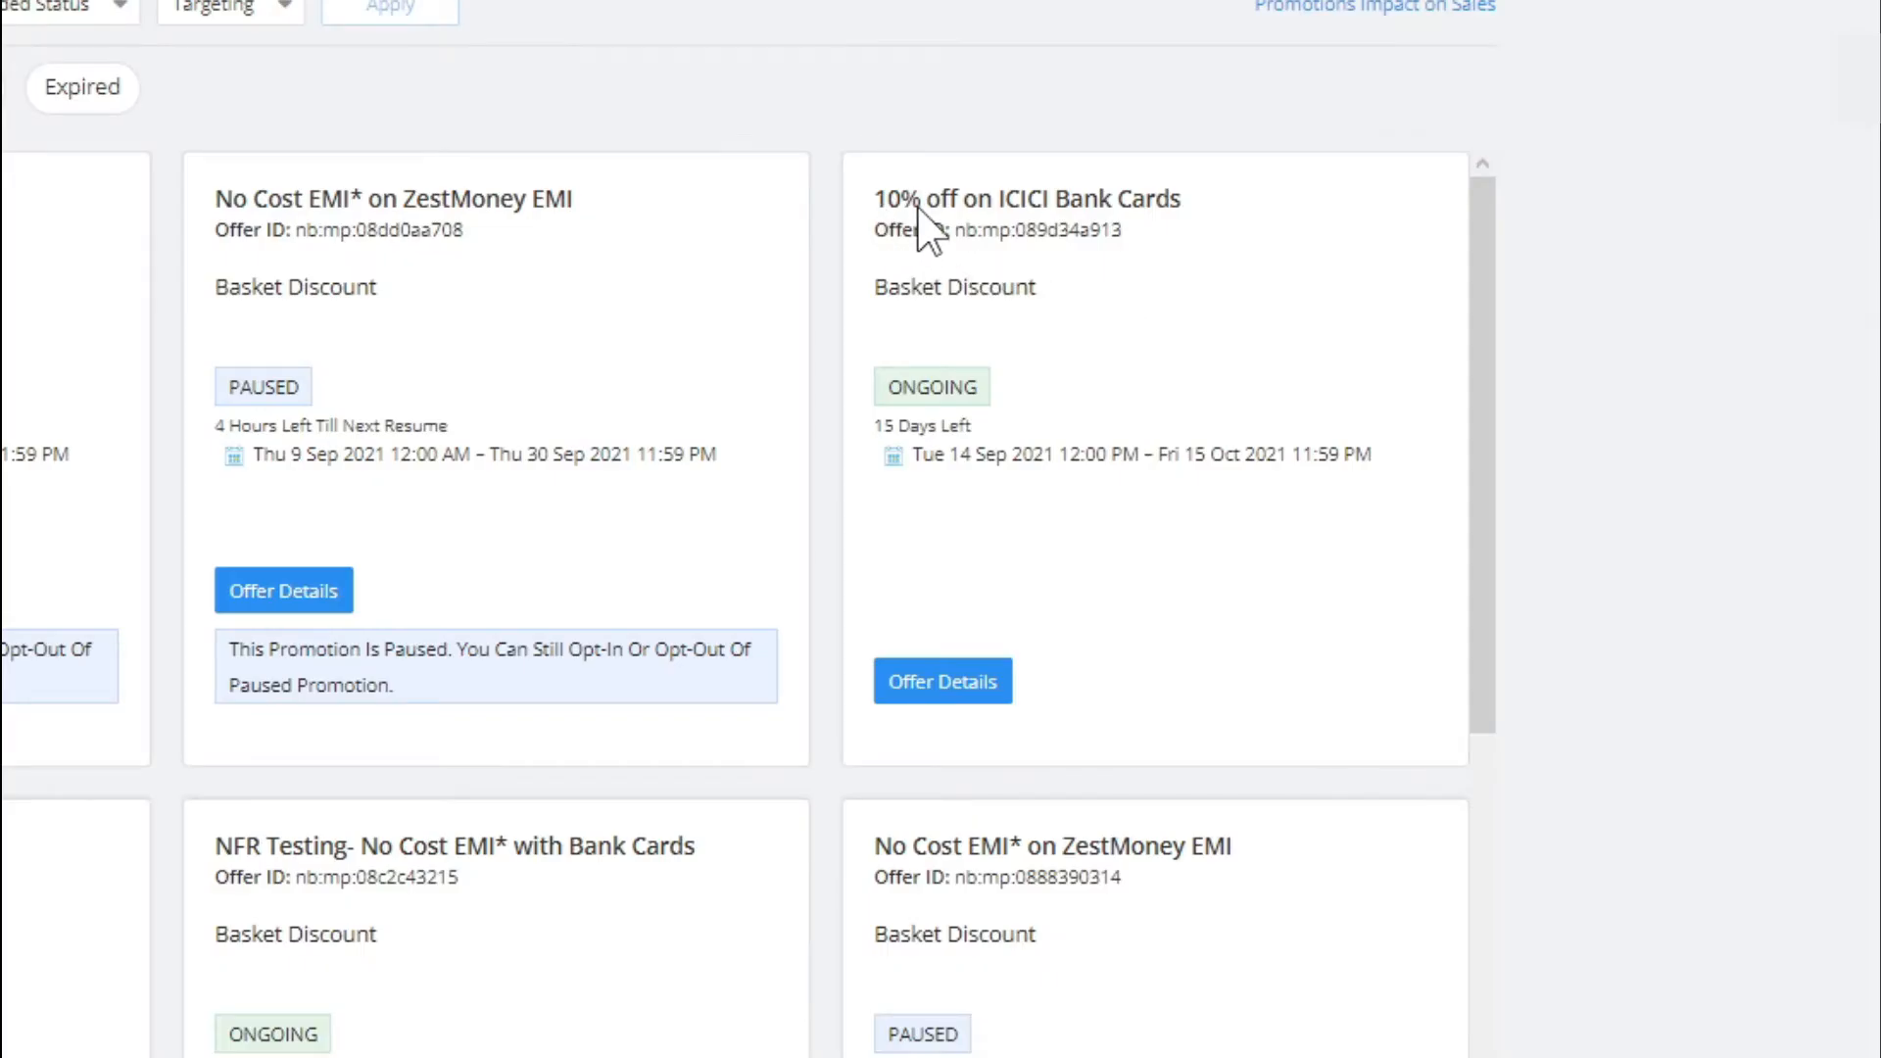
left_click_drag(917, 207, 1159, 229)
left_click(1201, 245)
left_click_drag(881, 207, 1207, 208)
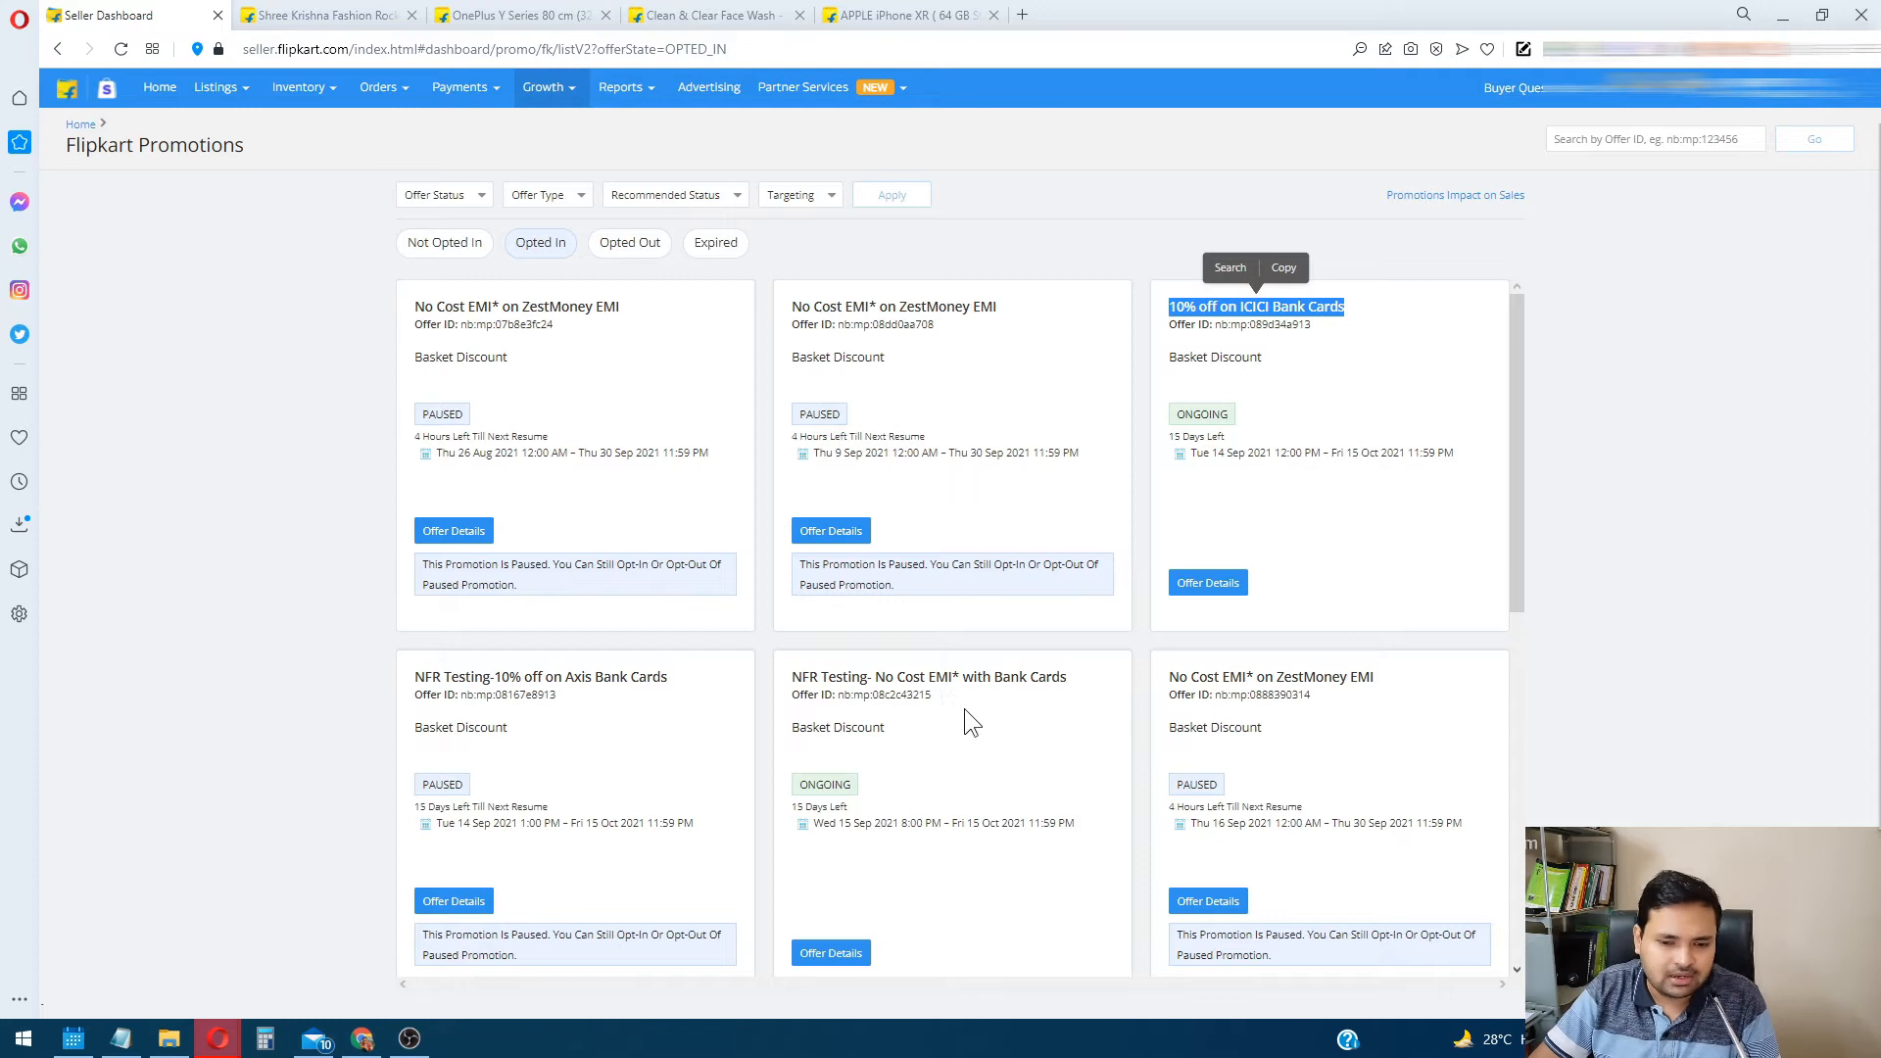
scroll(952, 711, "down", 7)
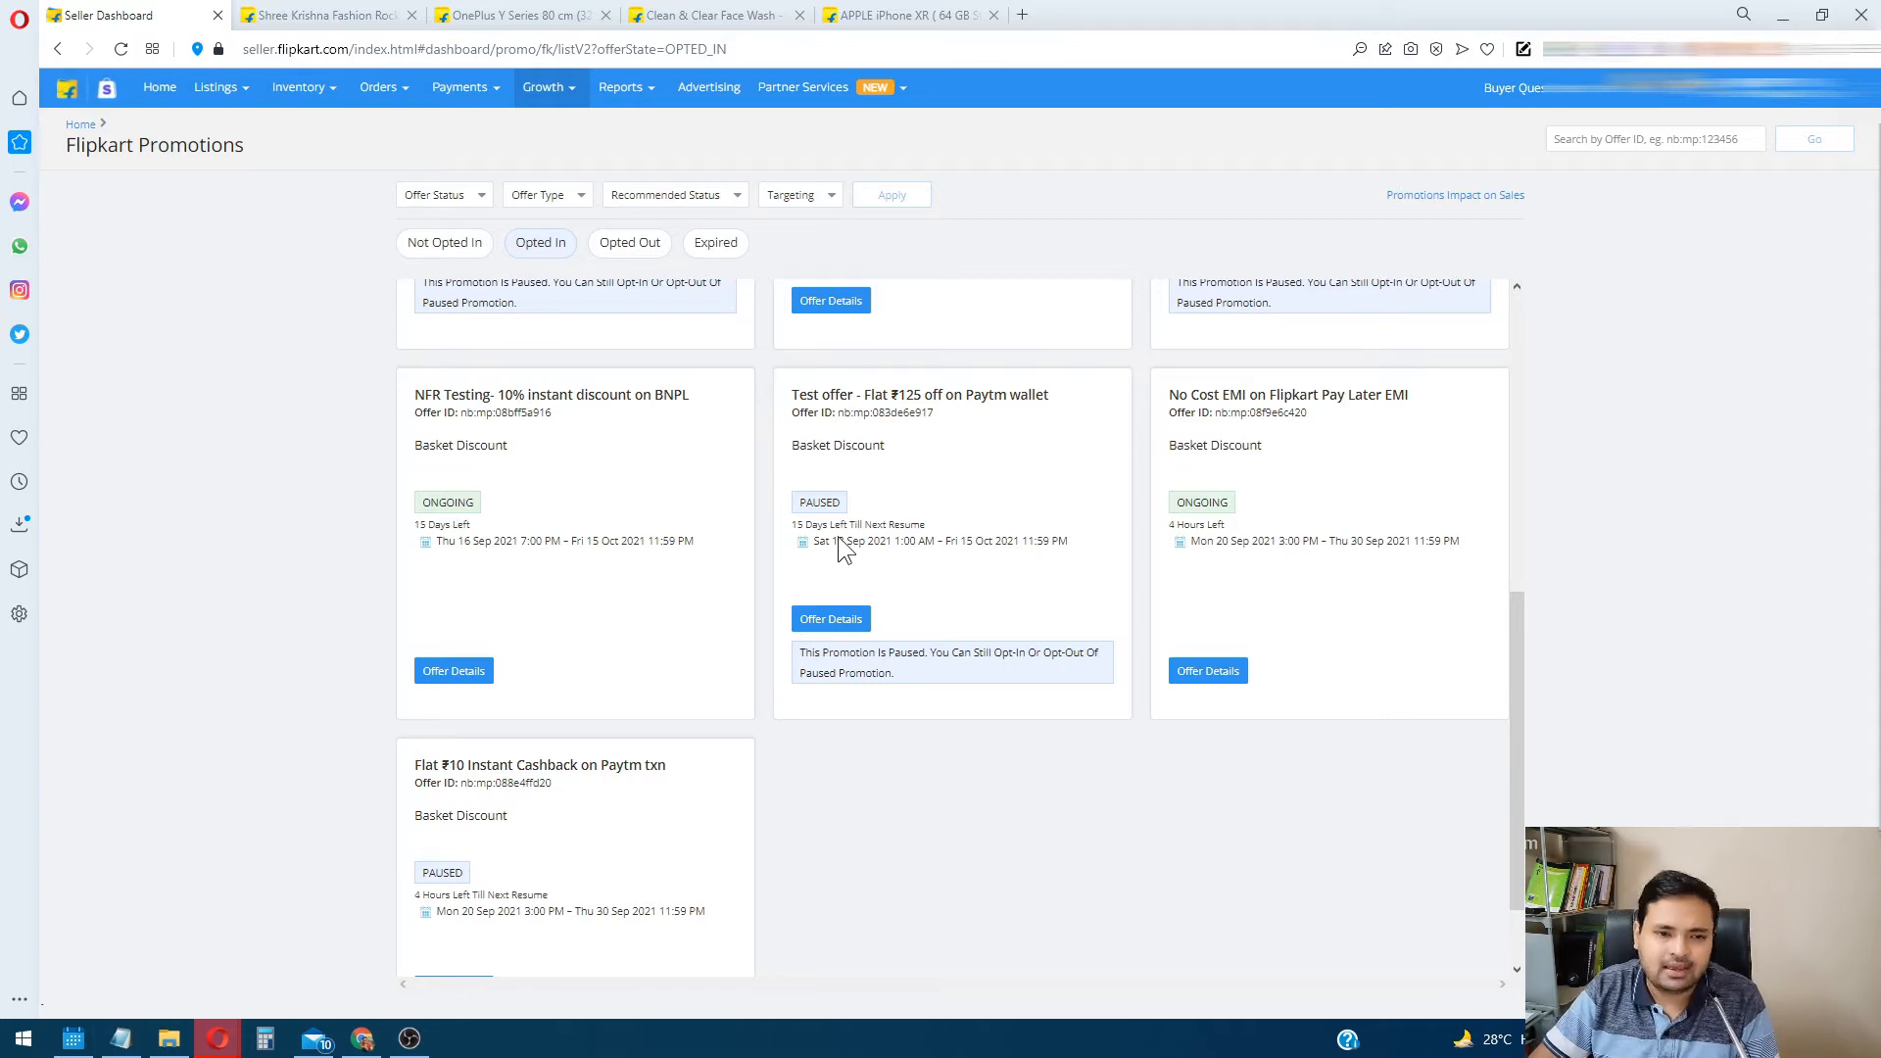
Show the opted-out promotions and check the date range of the listed prepaid instrument offer
left_click(637, 251)
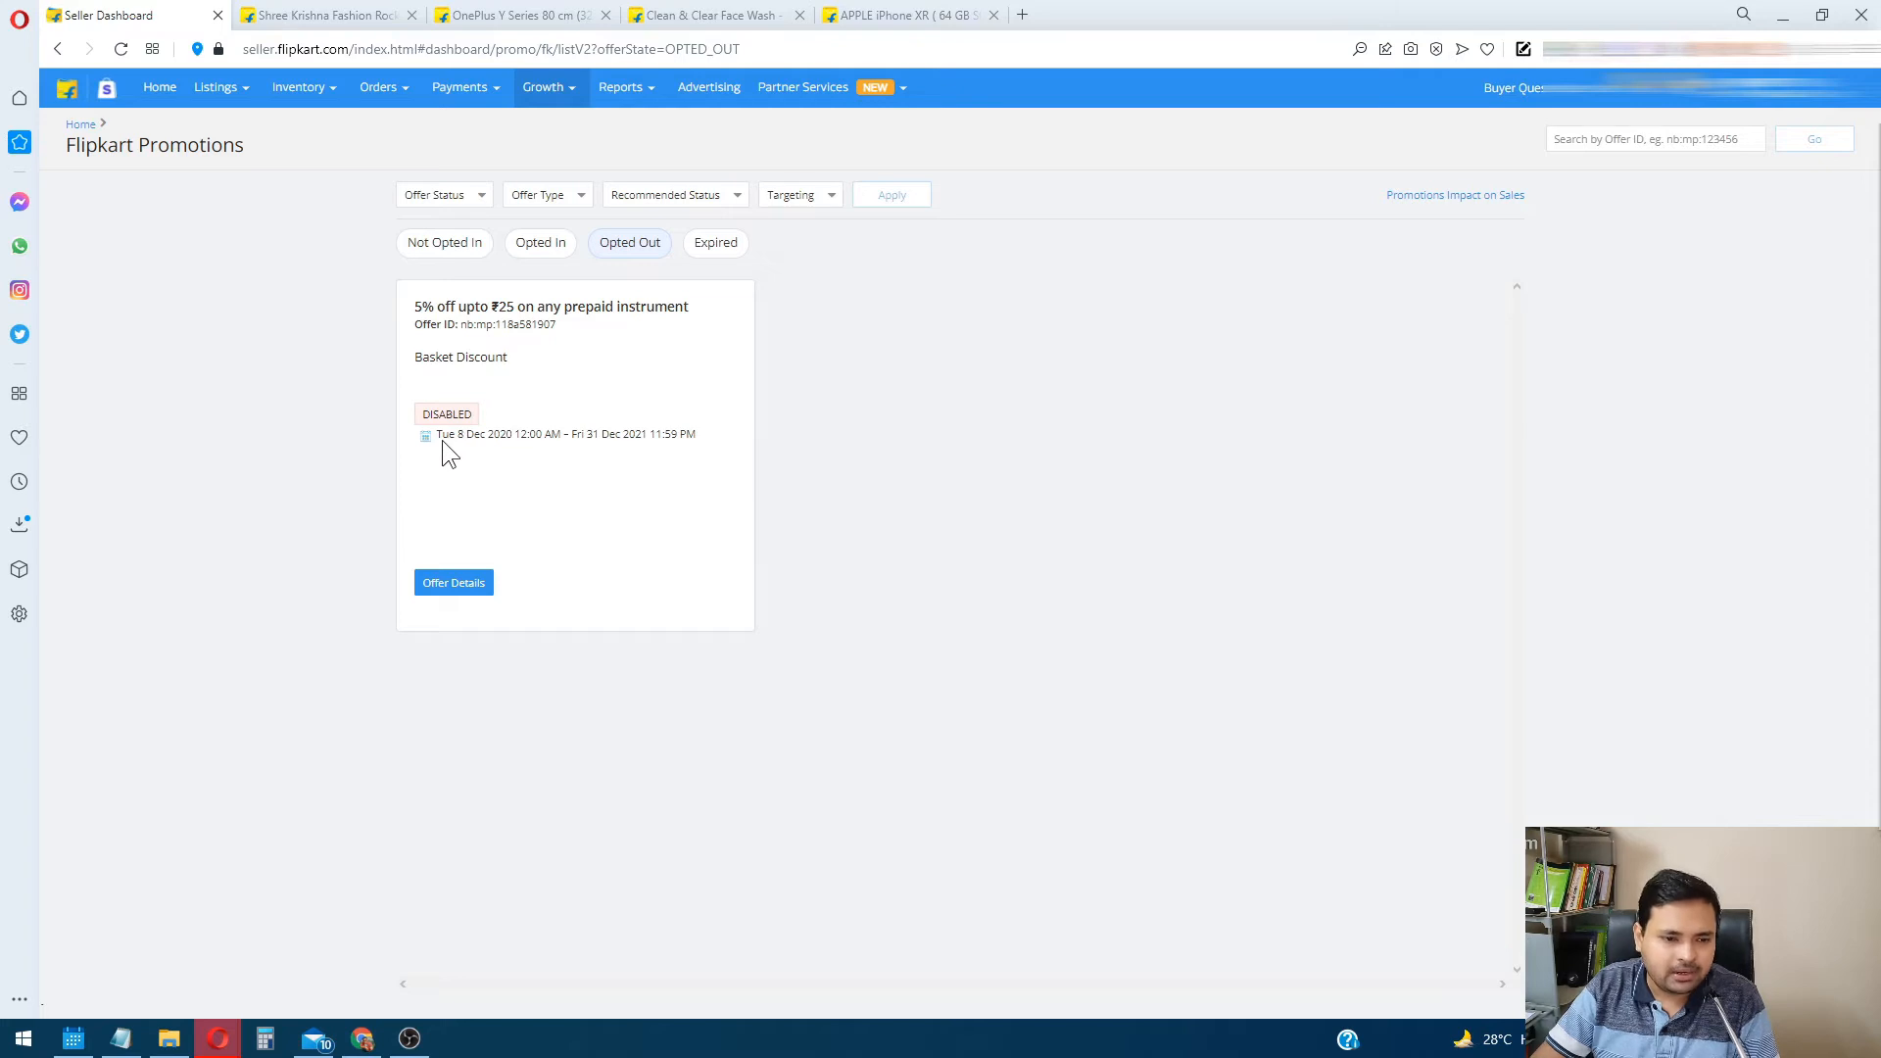
left_click_drag(468, 438, 488, 438)
left_click(491, 441)
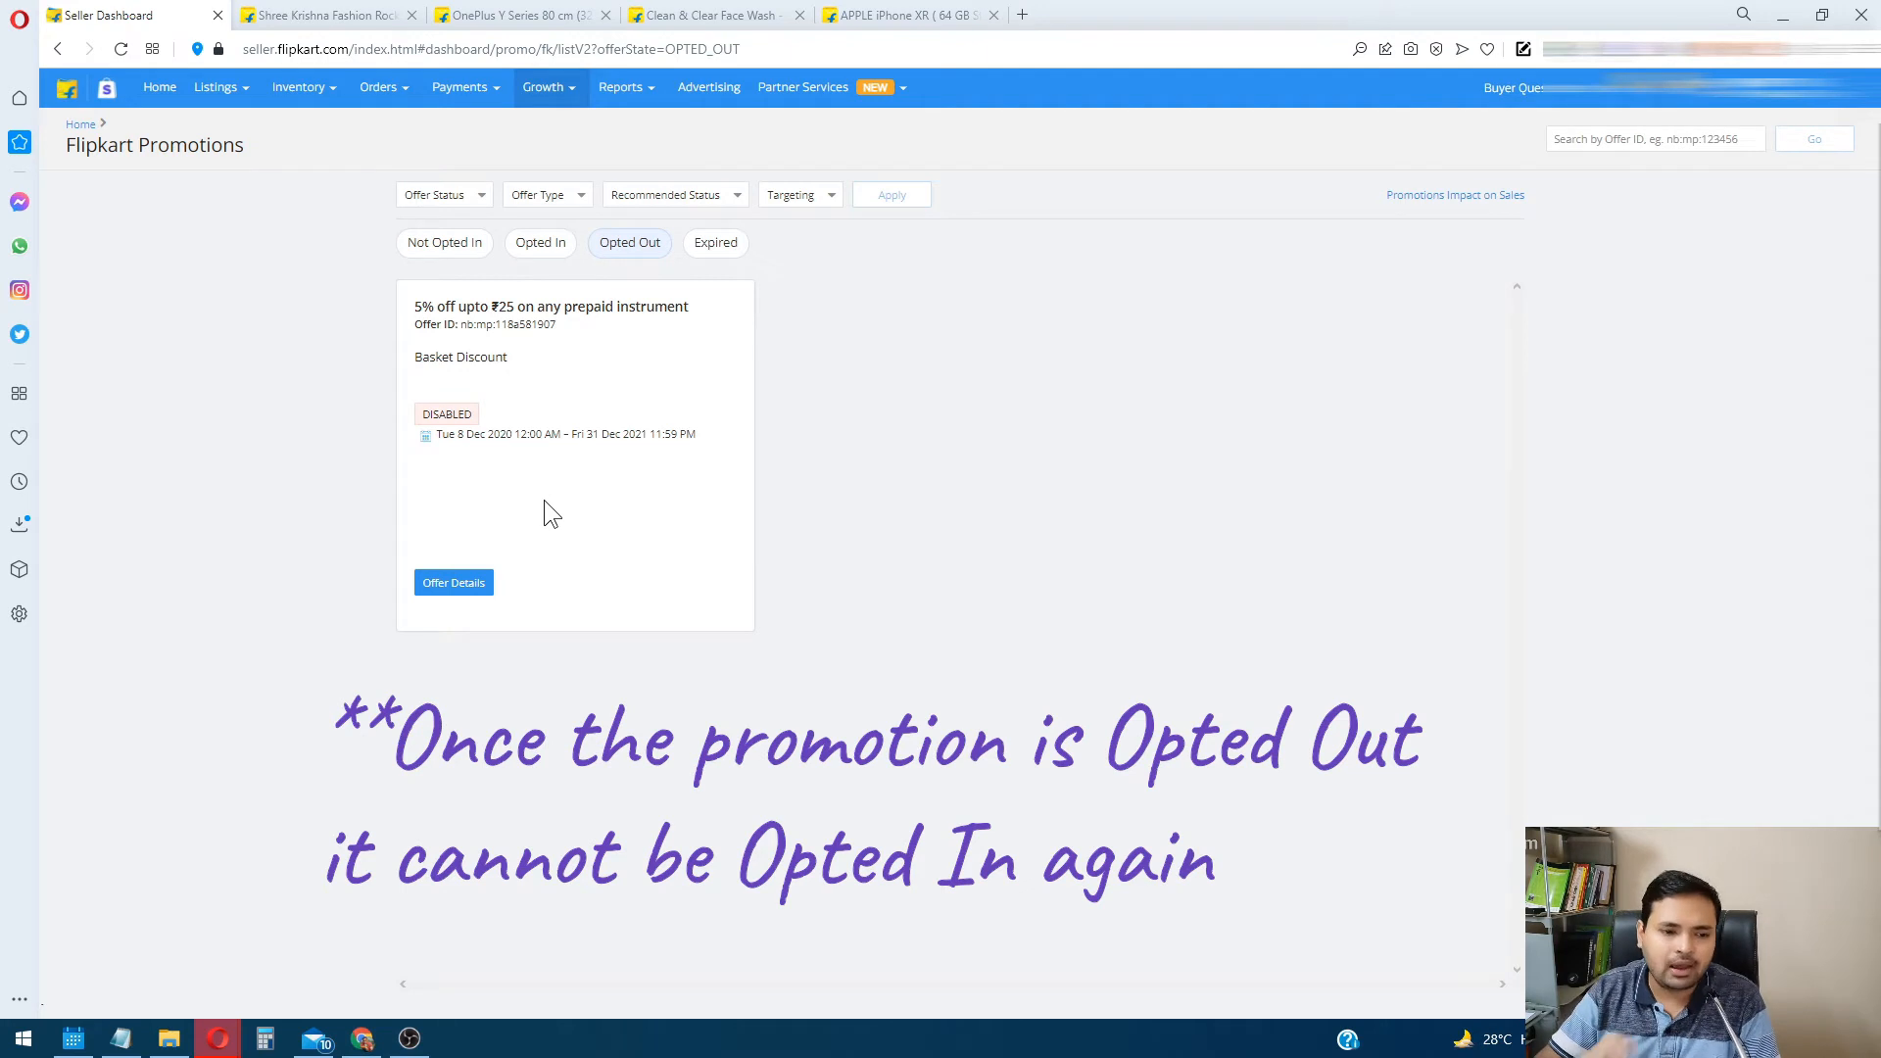
Open and review the offer details of the opted-out promotion "5% off upto ₹25 on any prepaid instrument"
left_click(467, 592)
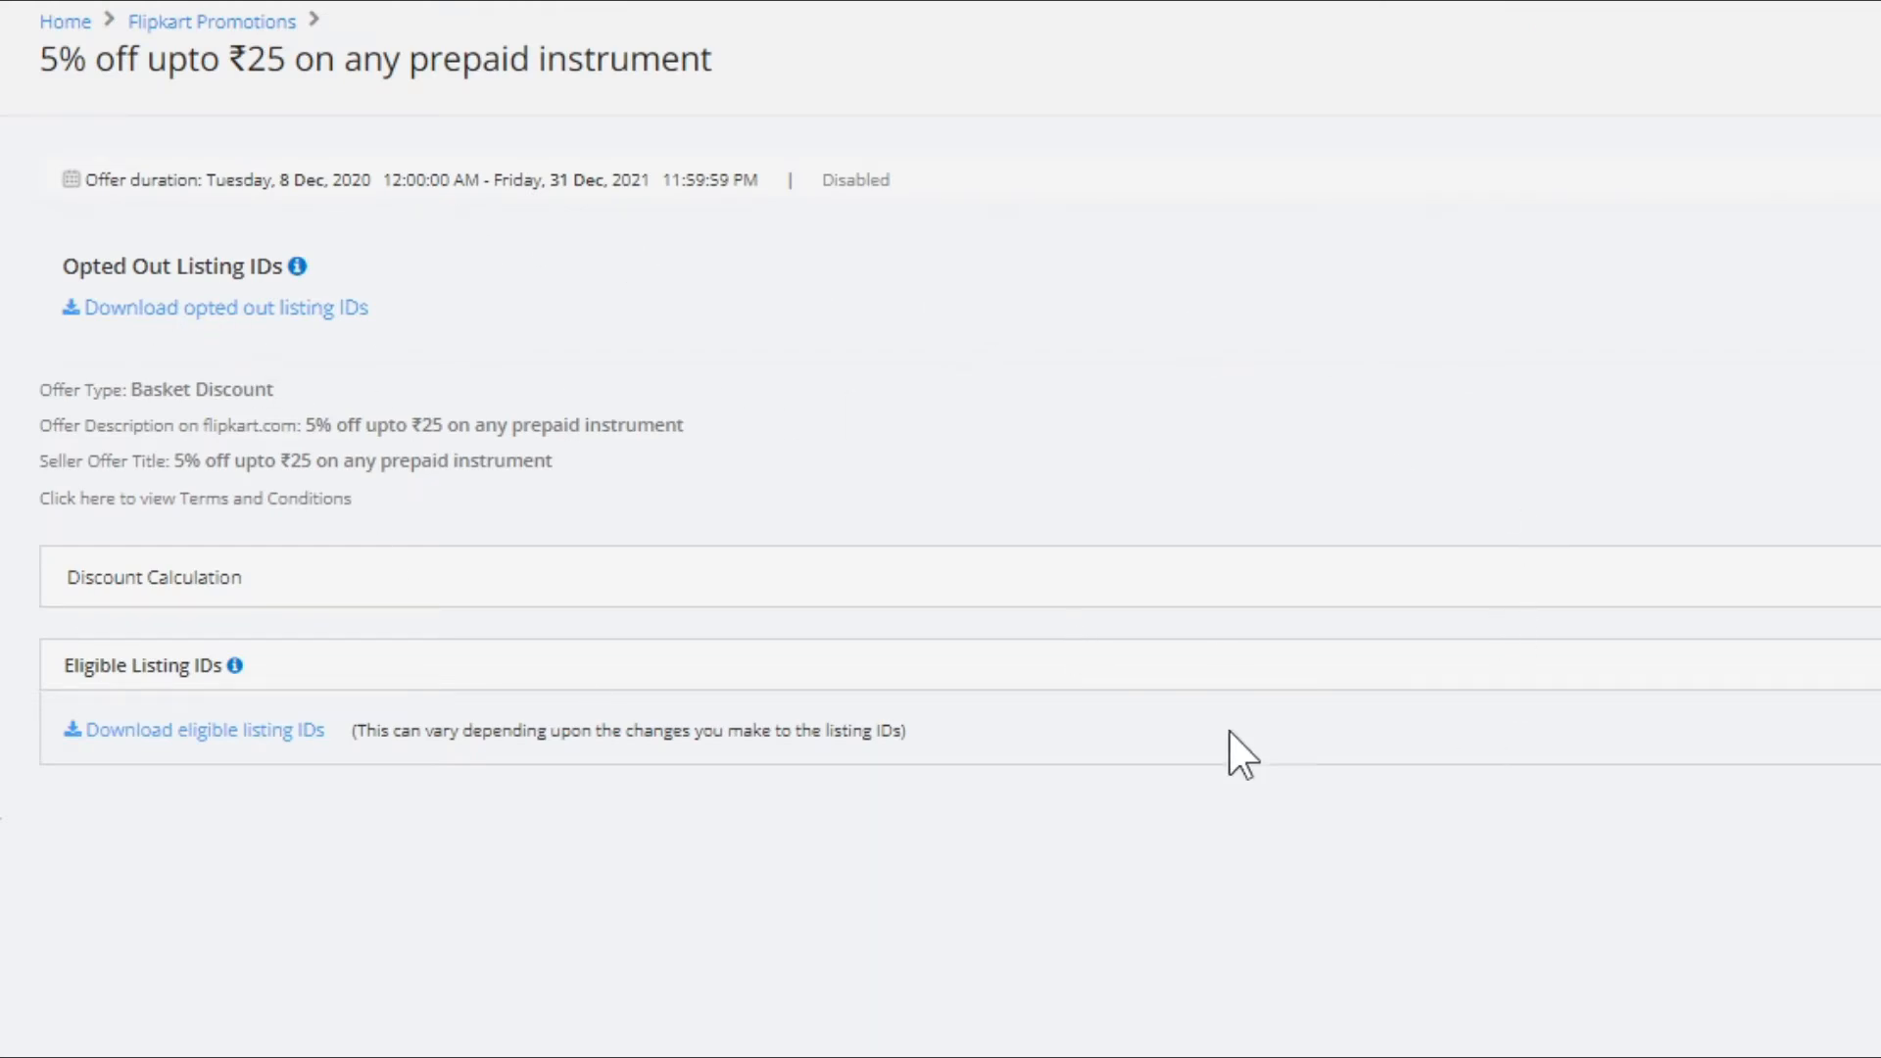
key("ctrl+plus")
key("ctrl+plus")
key("ctrl+plus")
key("ctrl+plus")
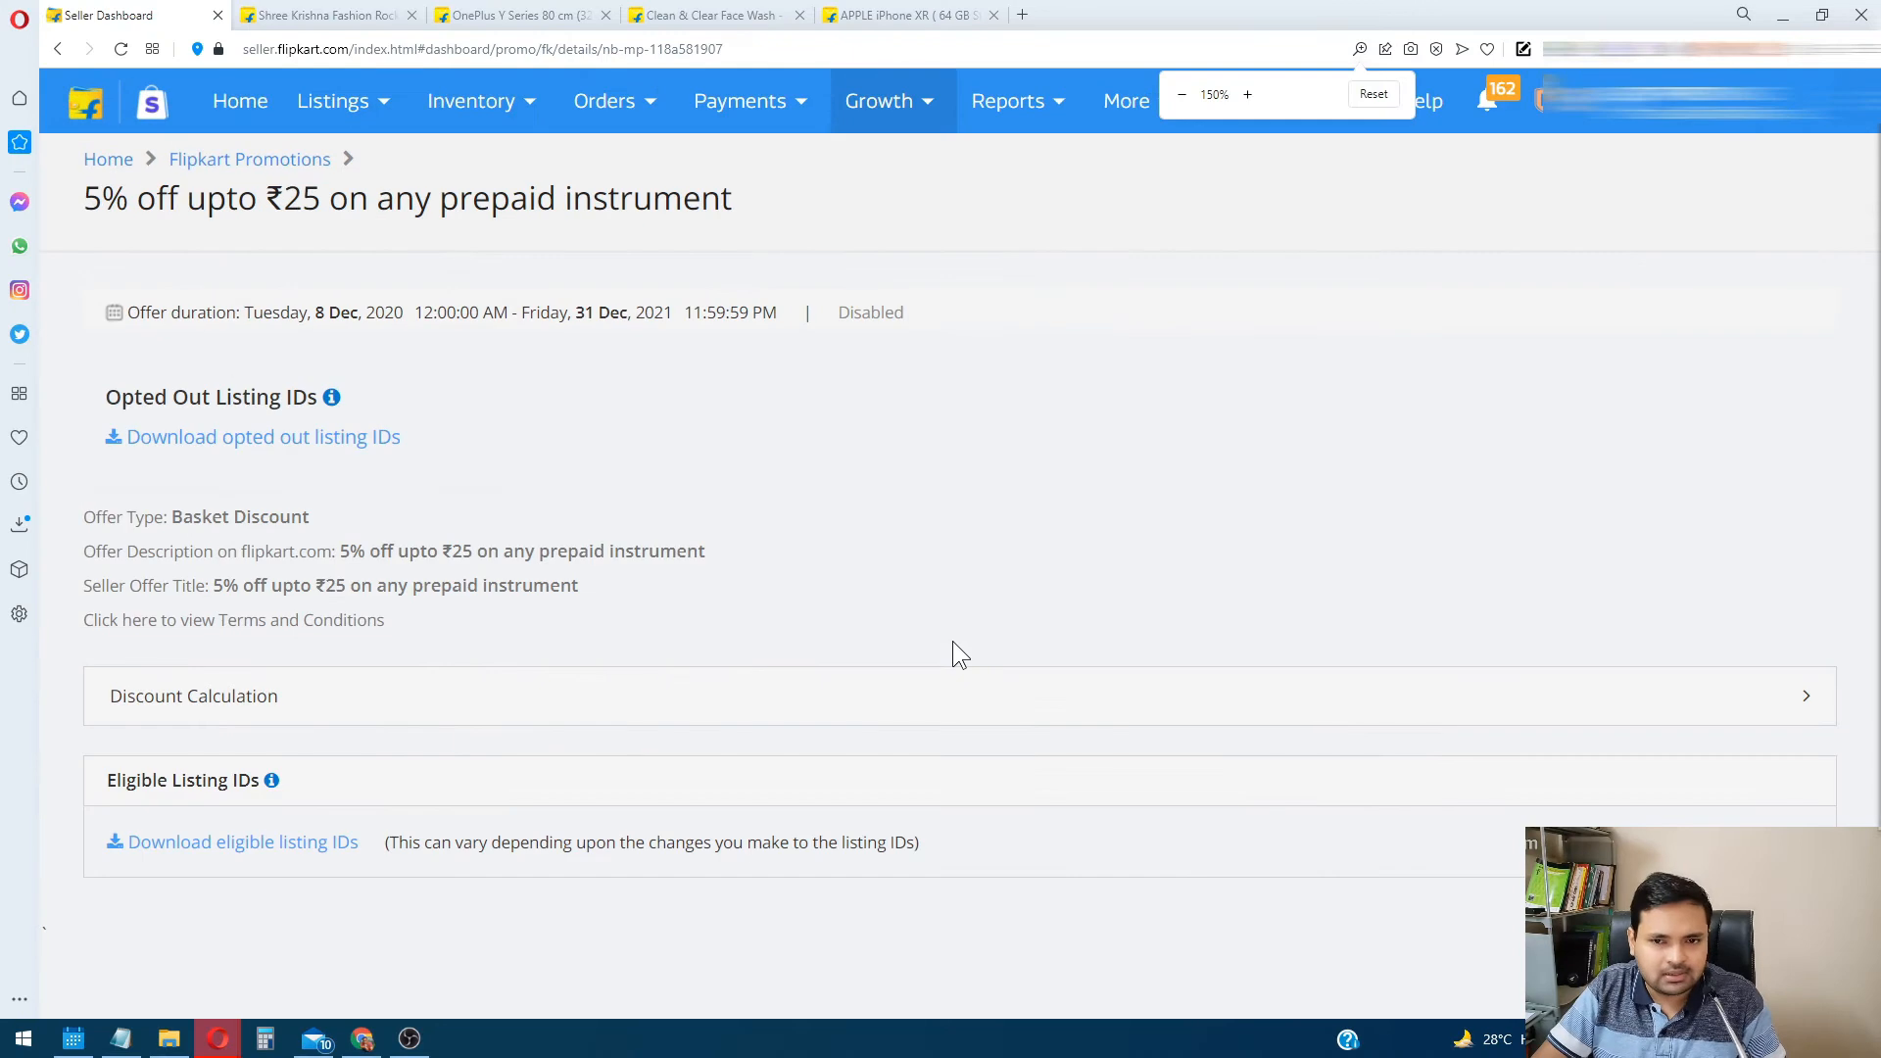
key("ctrl+minus")
key("ctrl+minus")
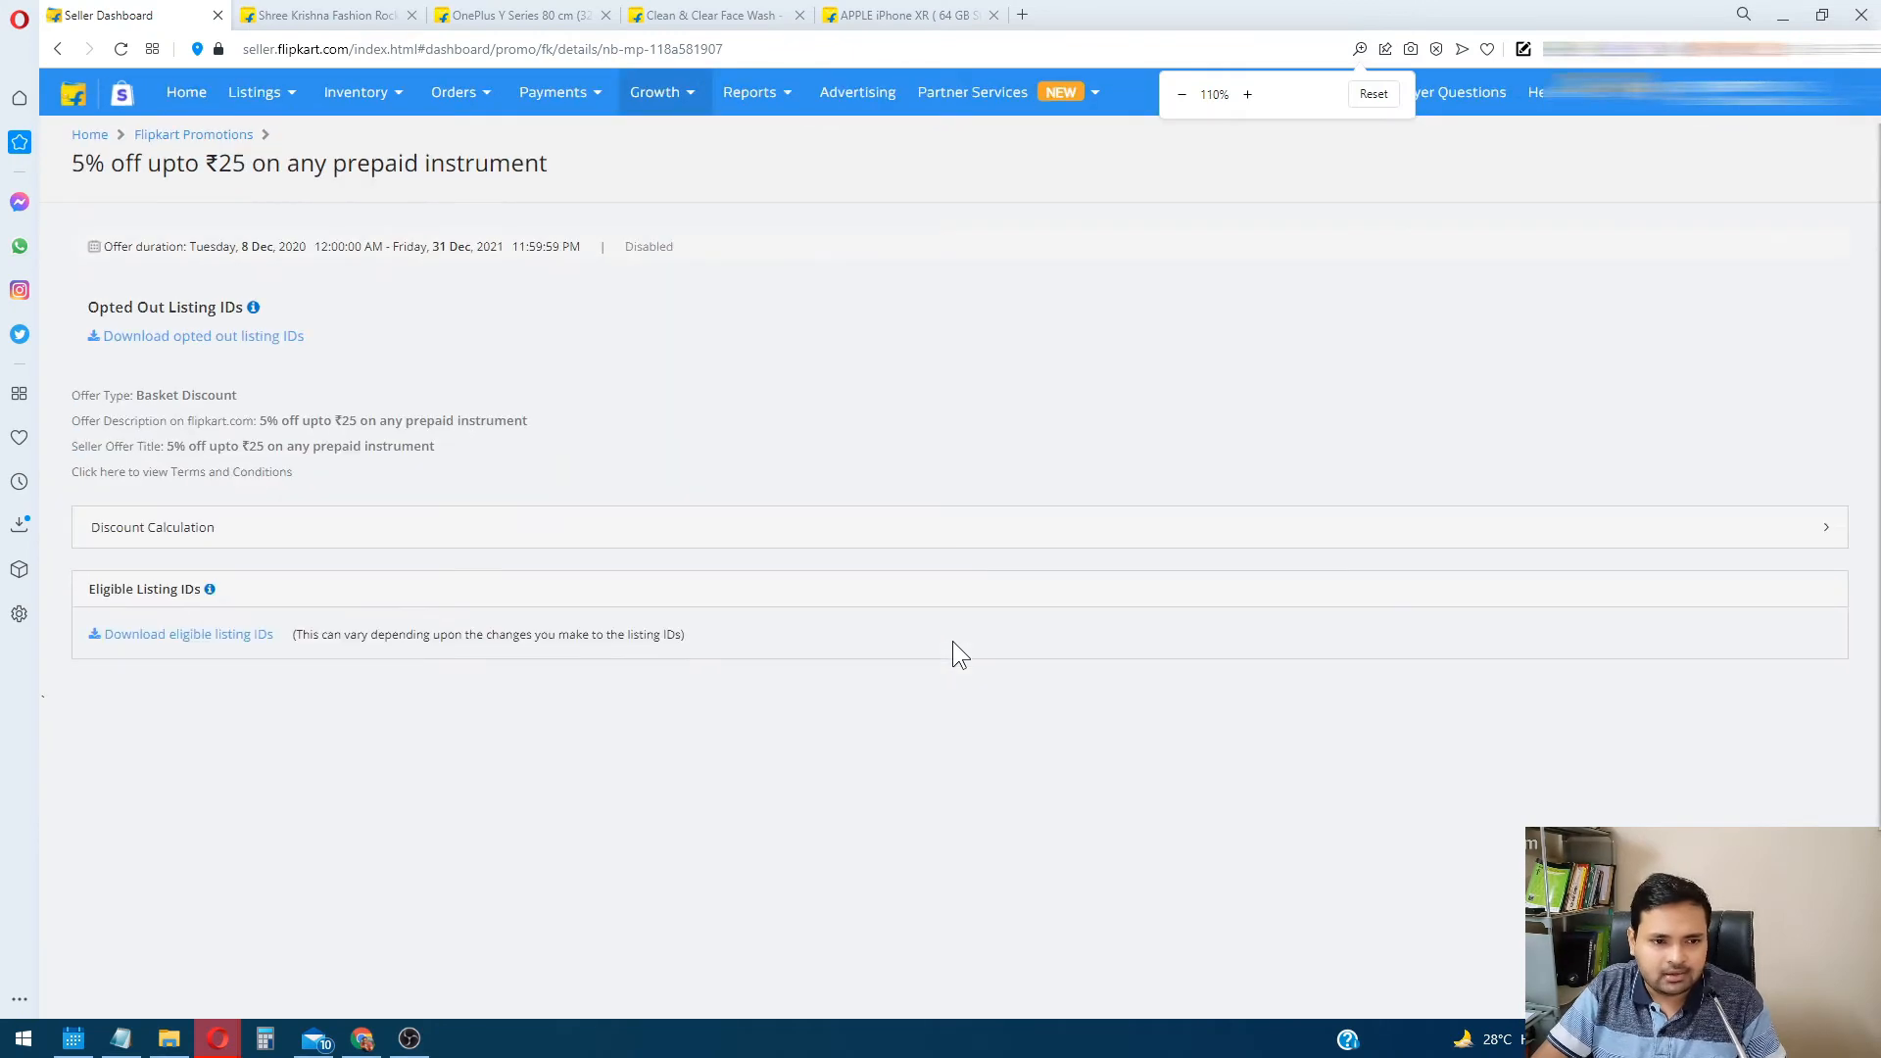
key("ctrl+plus")
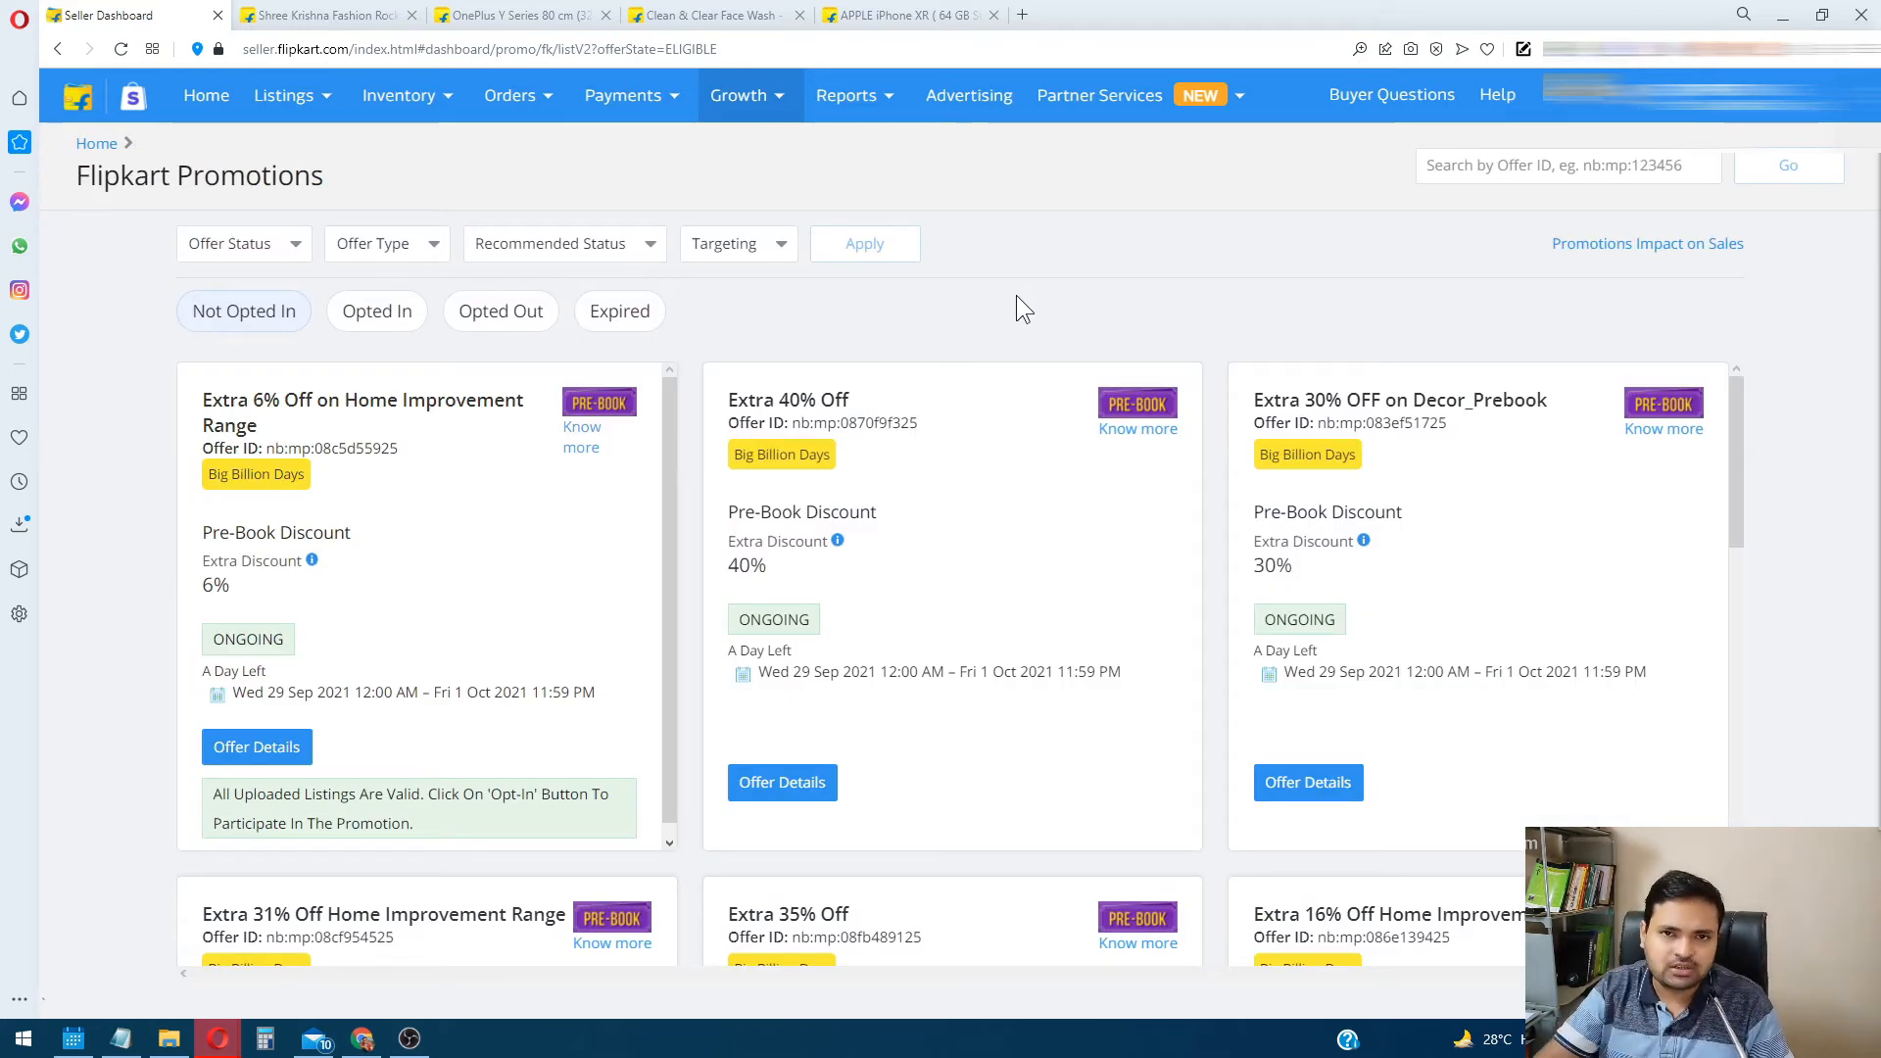
Filter the not-opted-in promotions by Upcoming offer status and check the dates of the Extra 26% Off on Home Improvement Range offer
left_click(263, 253)
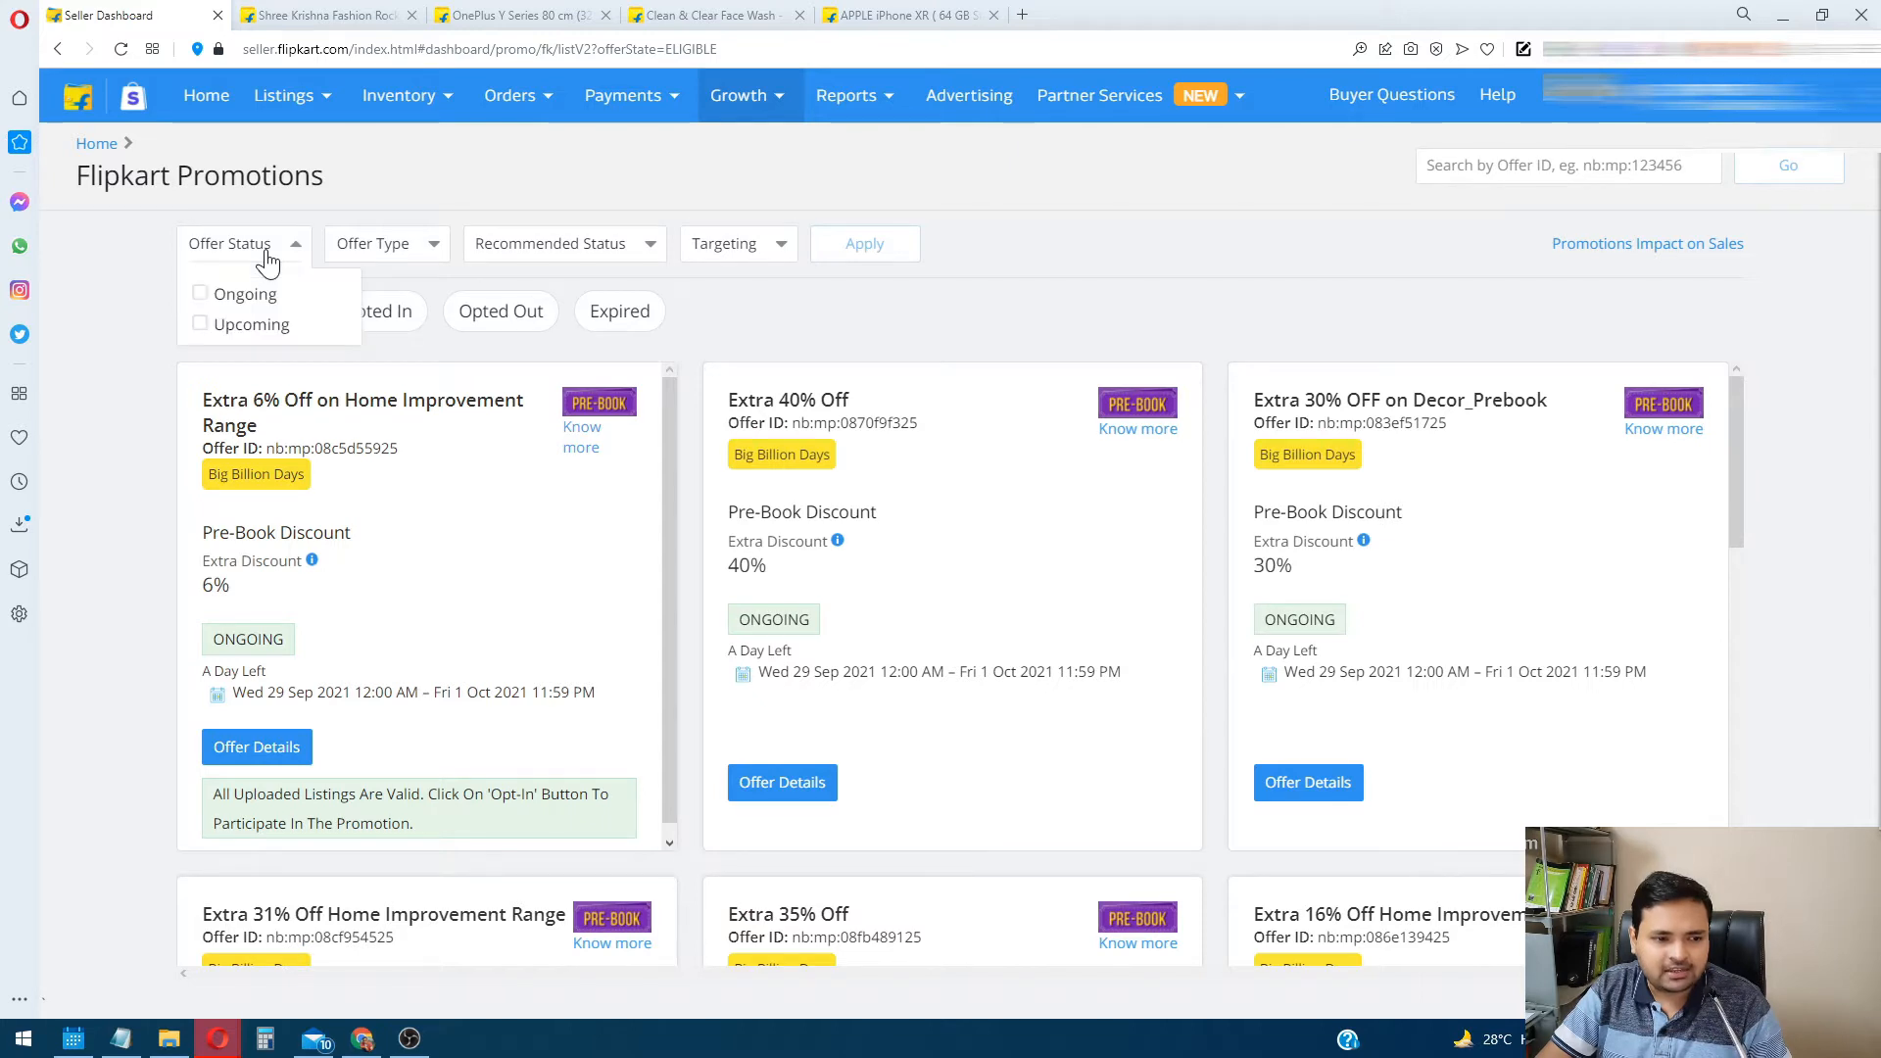
left_click(202, 324)
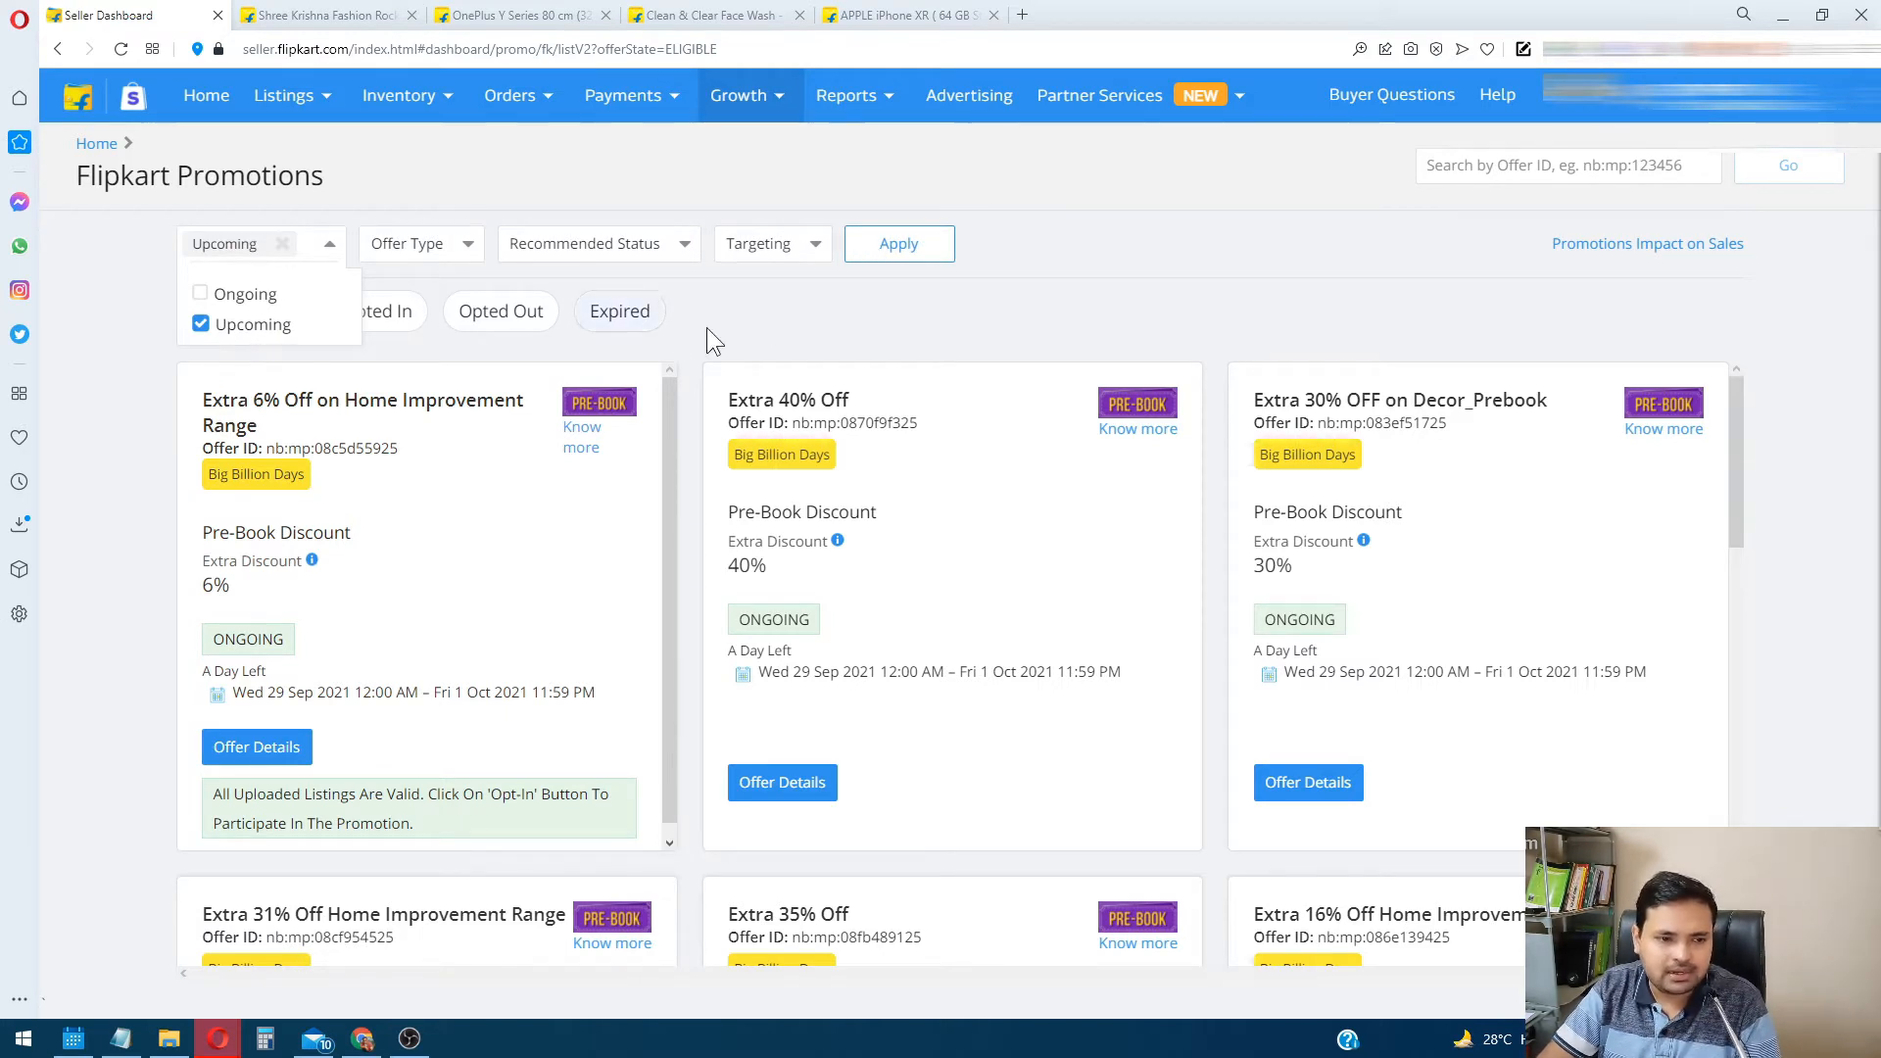
left_click(897, 252)
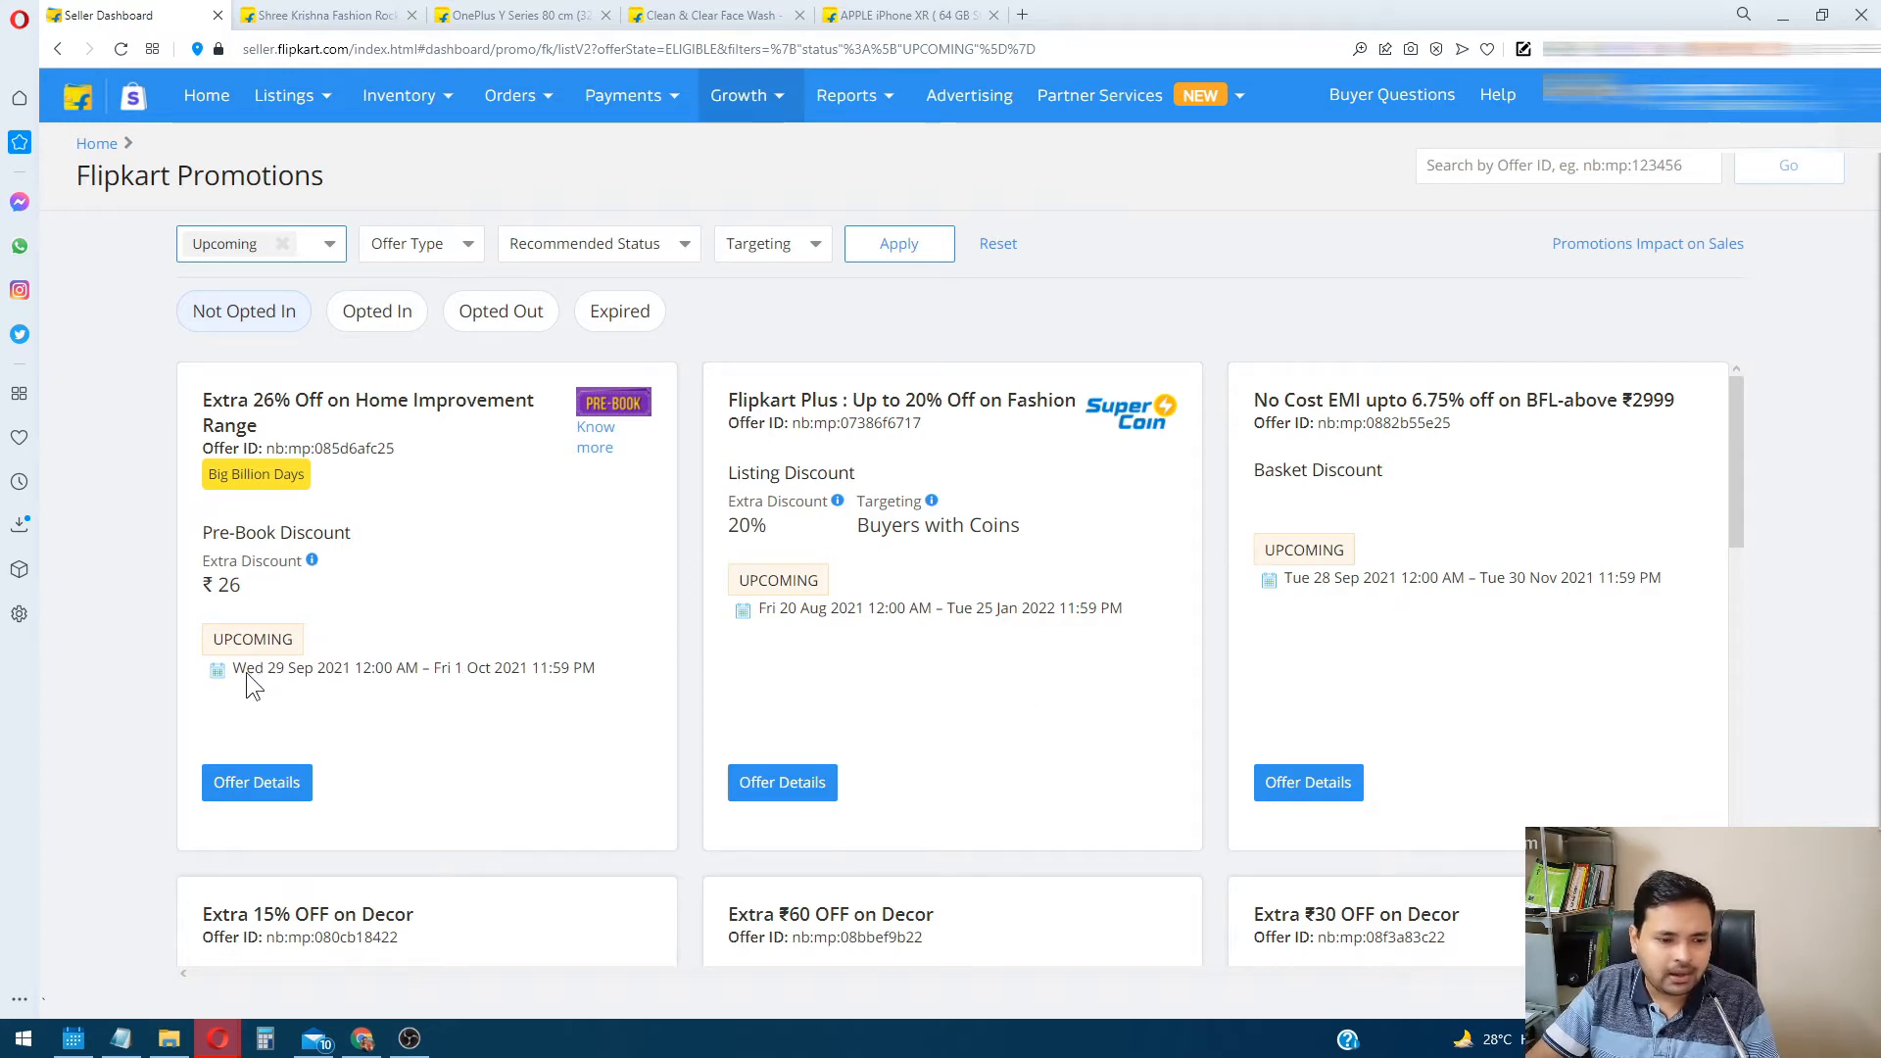
left_click_drag(245, 672, 518, 692)
left_click(593, 694)
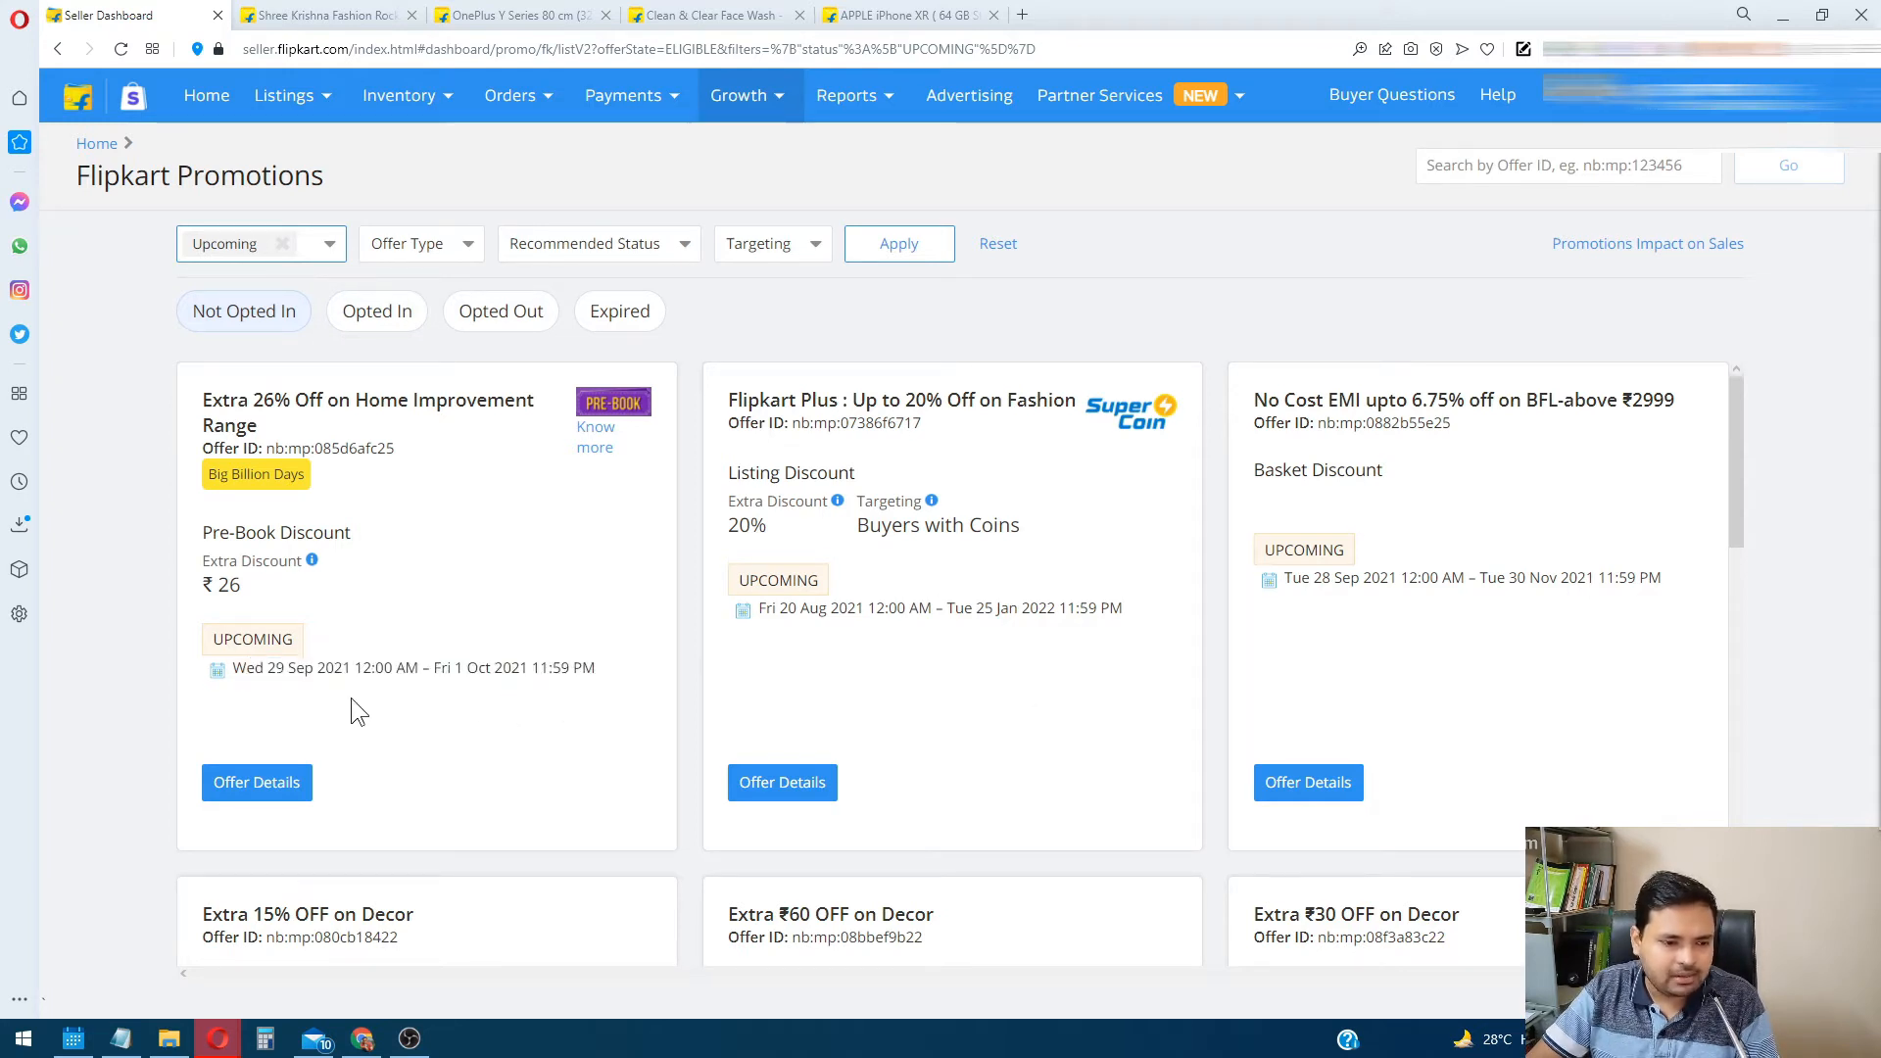
left_click_drag(272, 677, 478, 682)
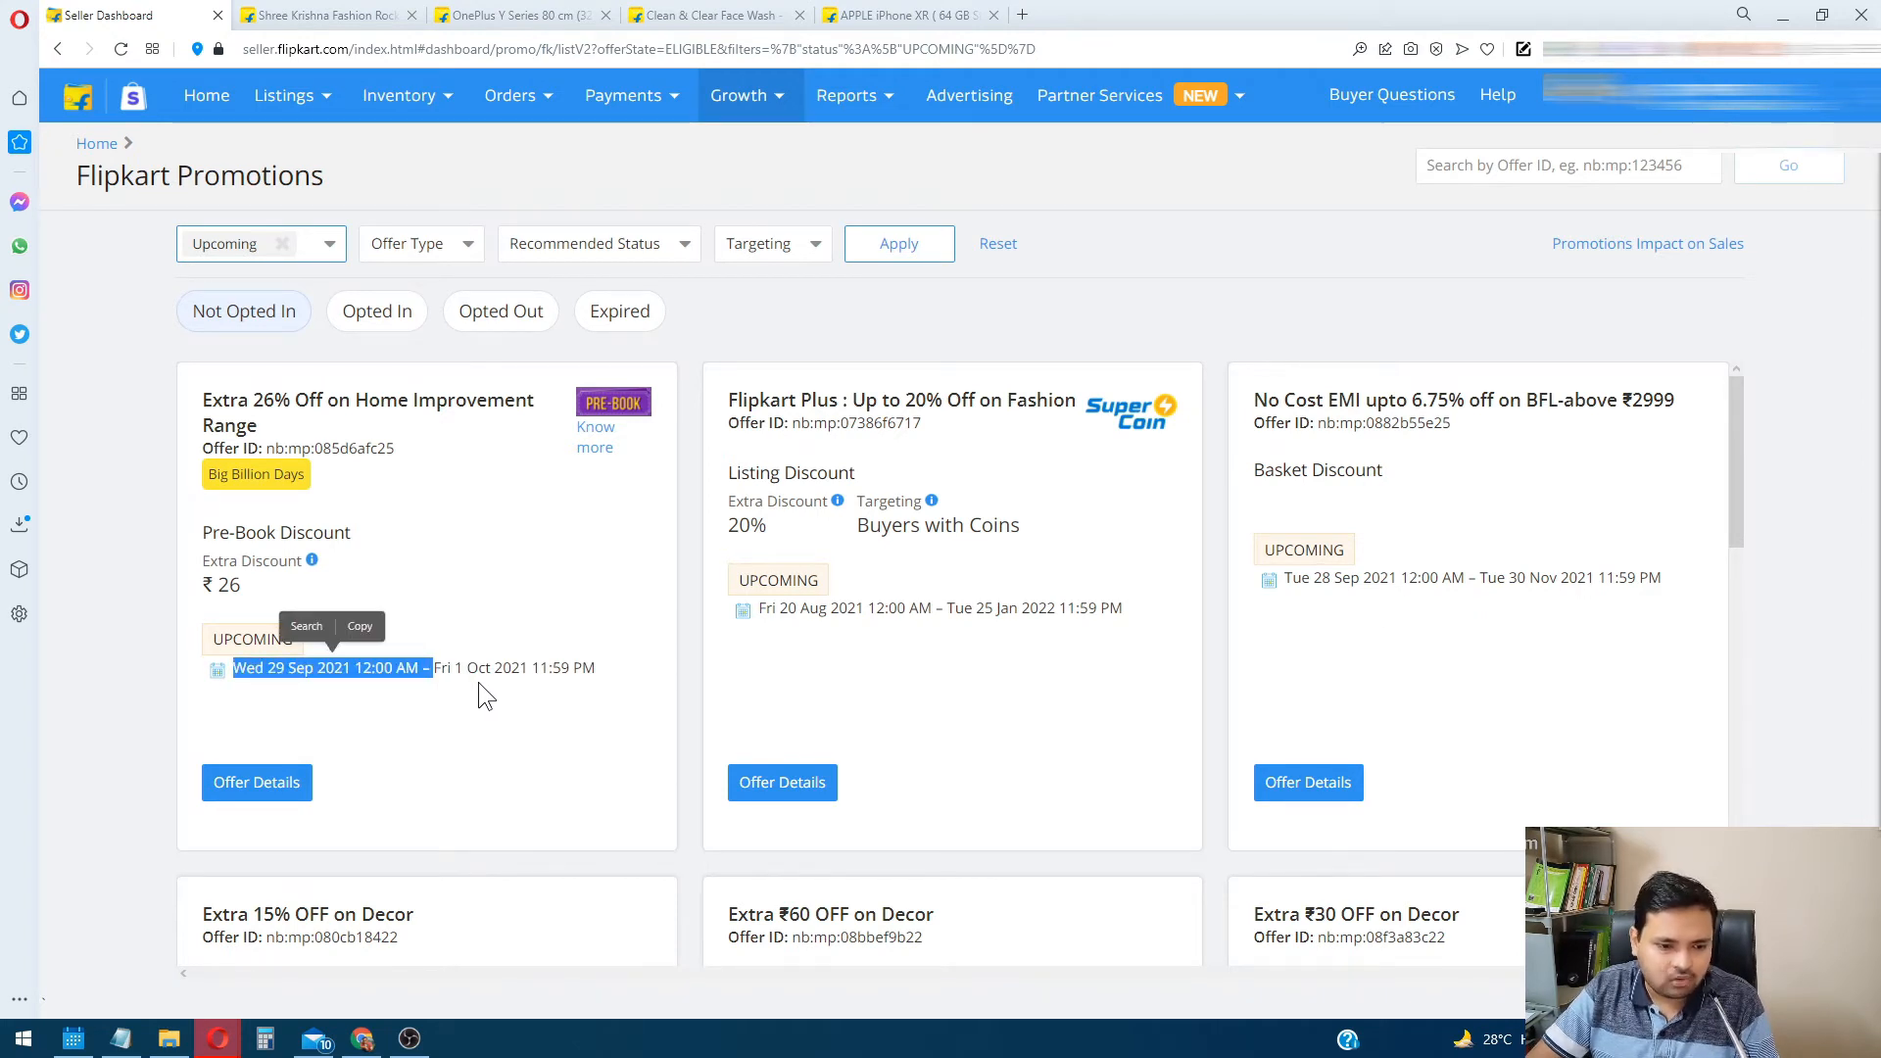
left_click(478, 681)
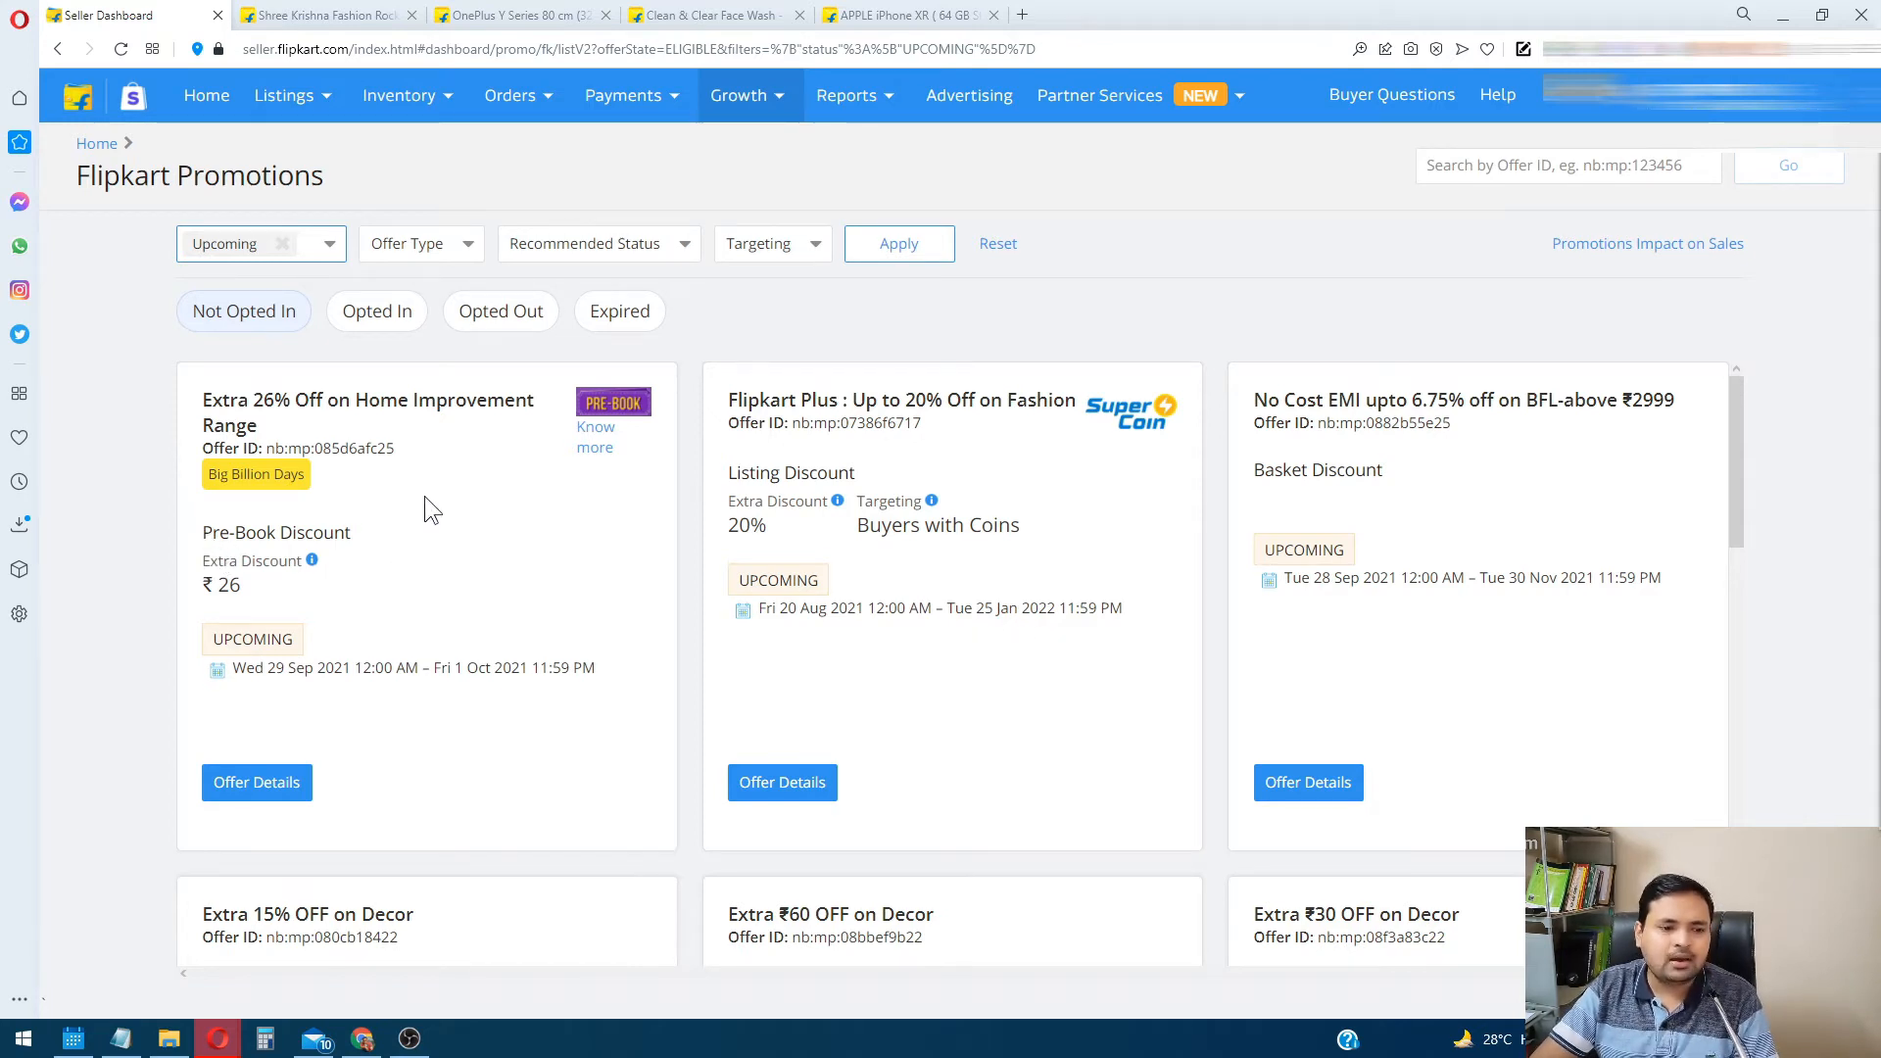
Replace the Upcoming status filter with the Pre-Book Discount offer type and browse the matching promotions
left_click(282, 244)
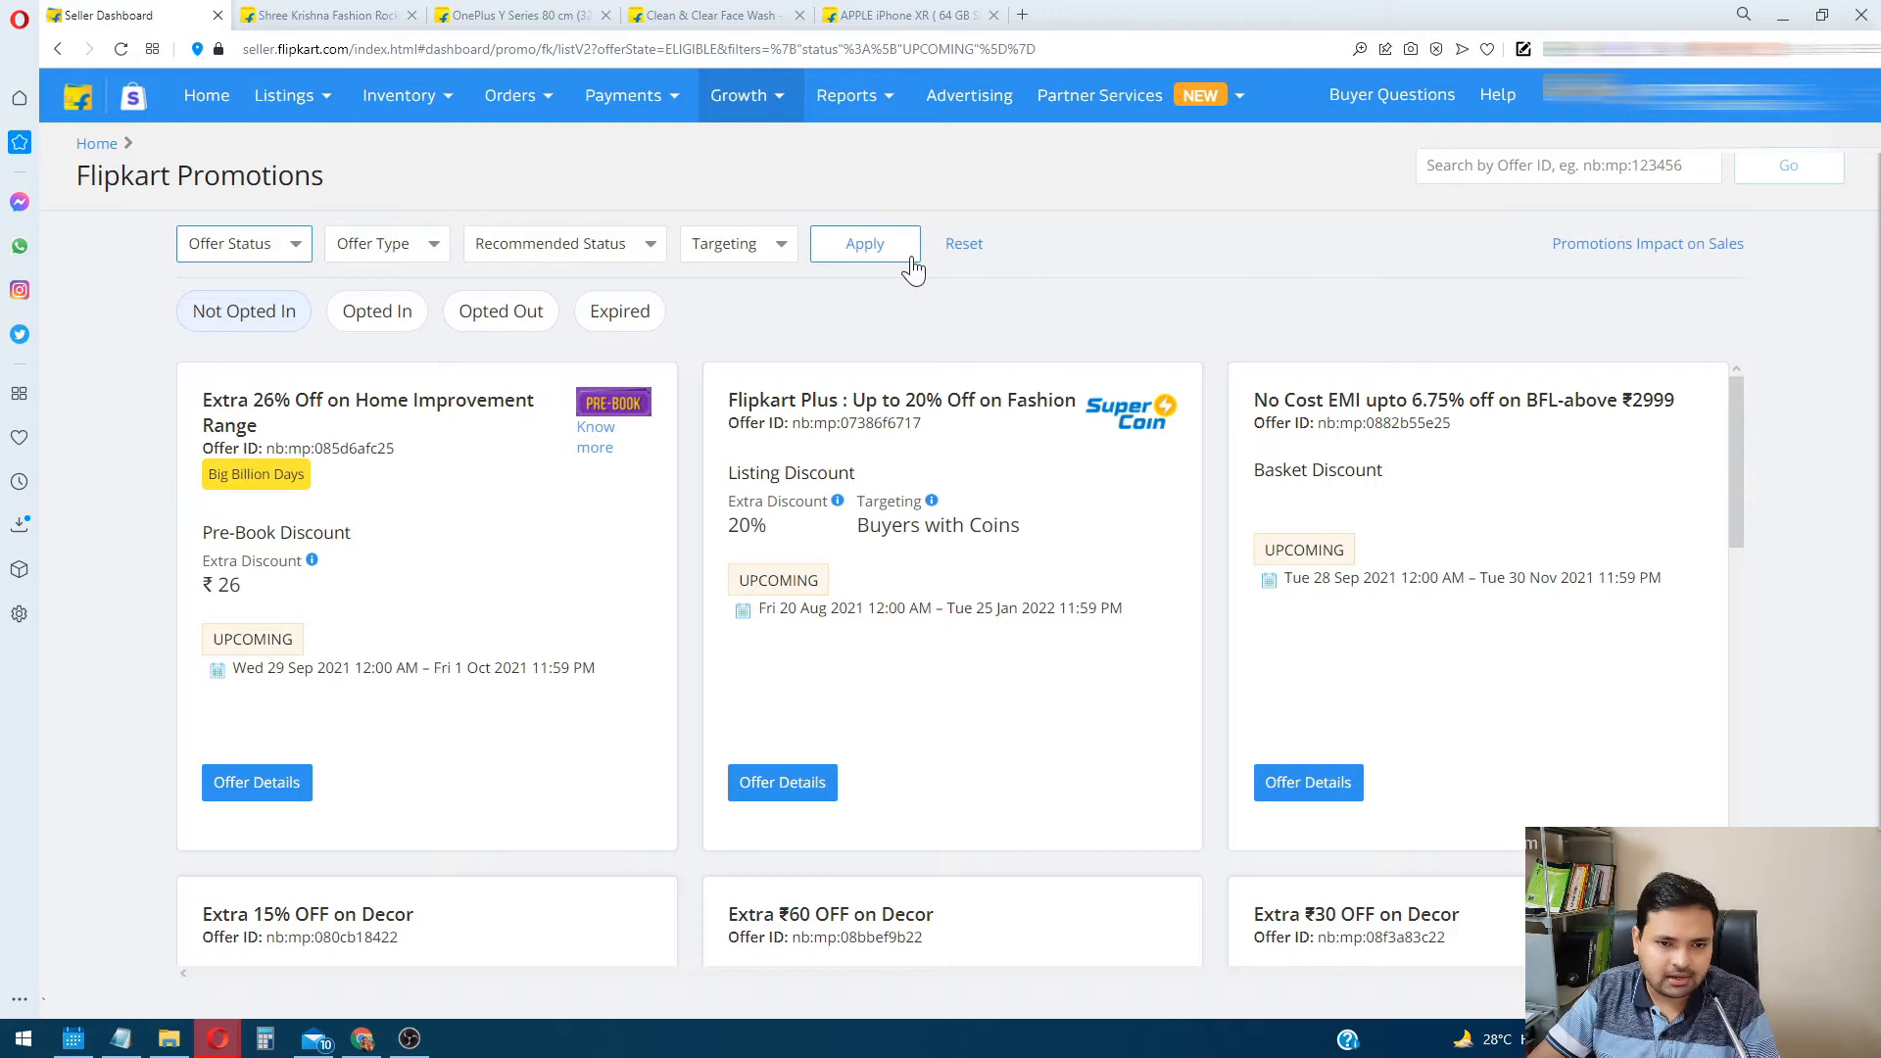
left_click(962, 244)
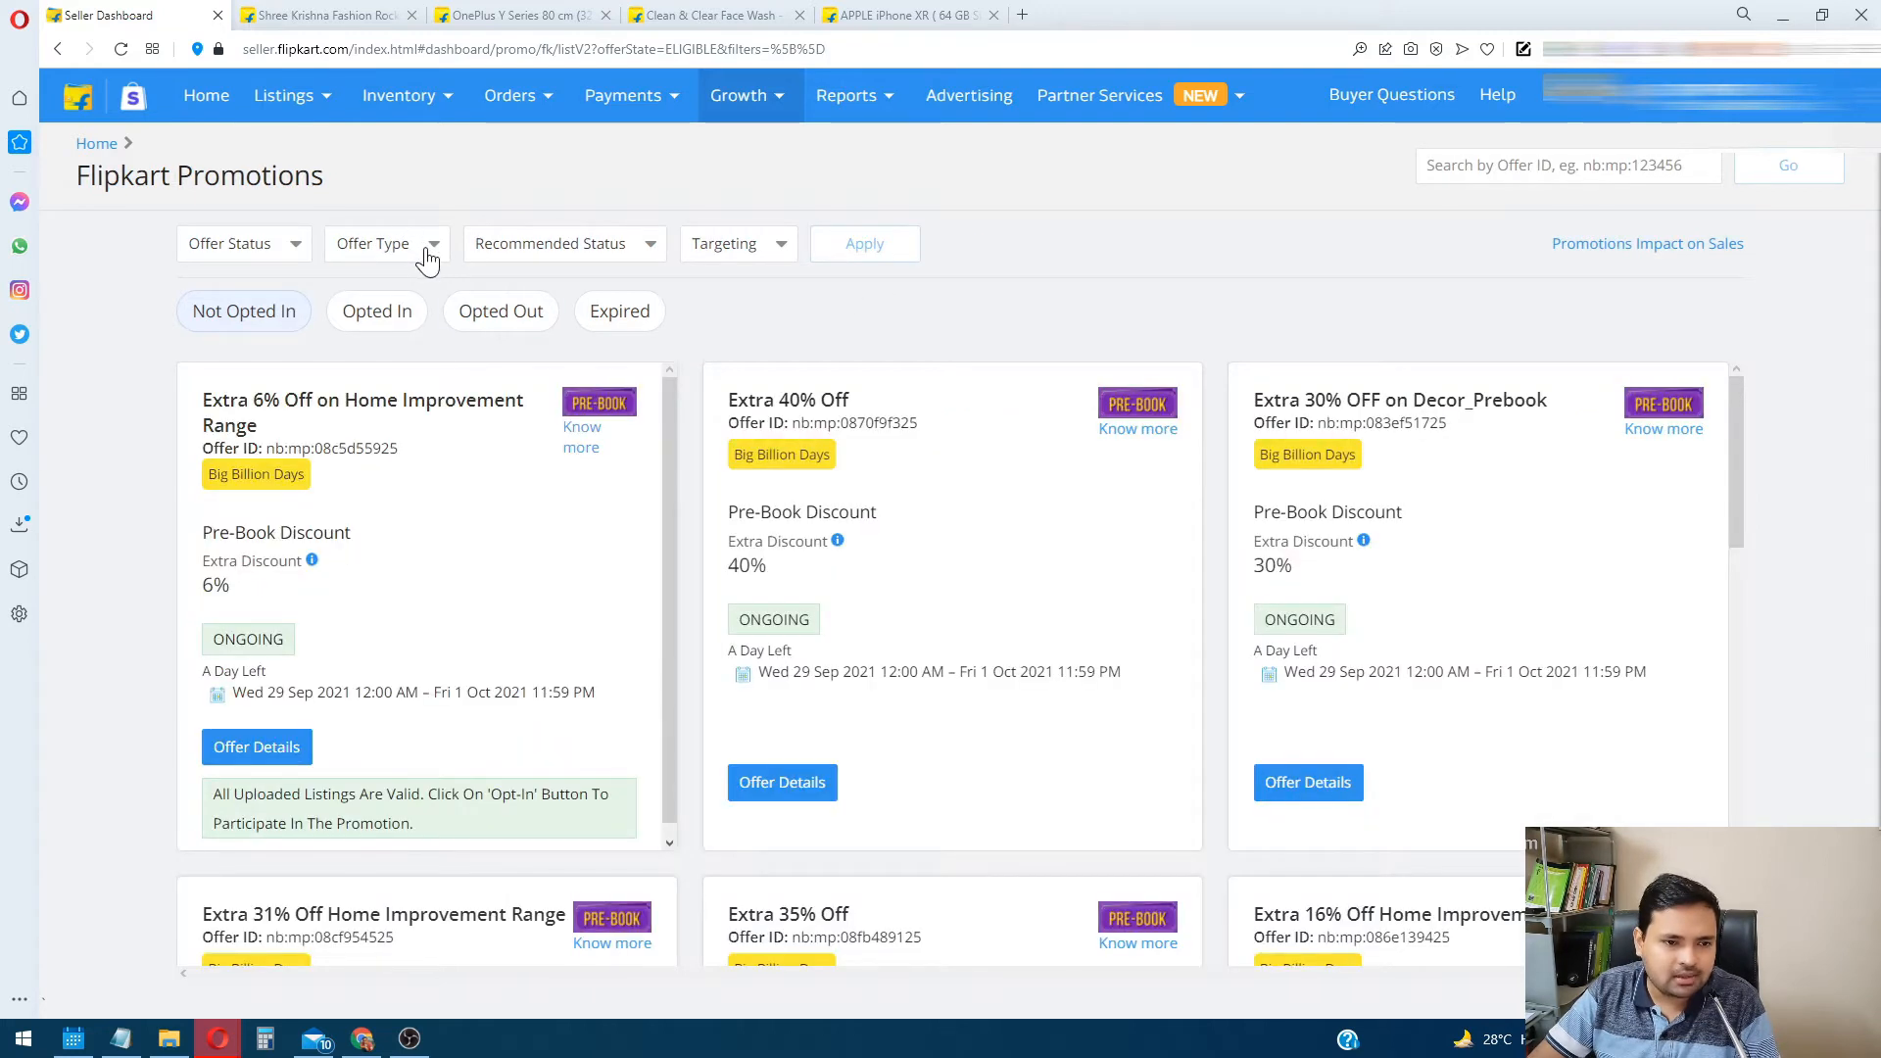
left_click(396, 257)
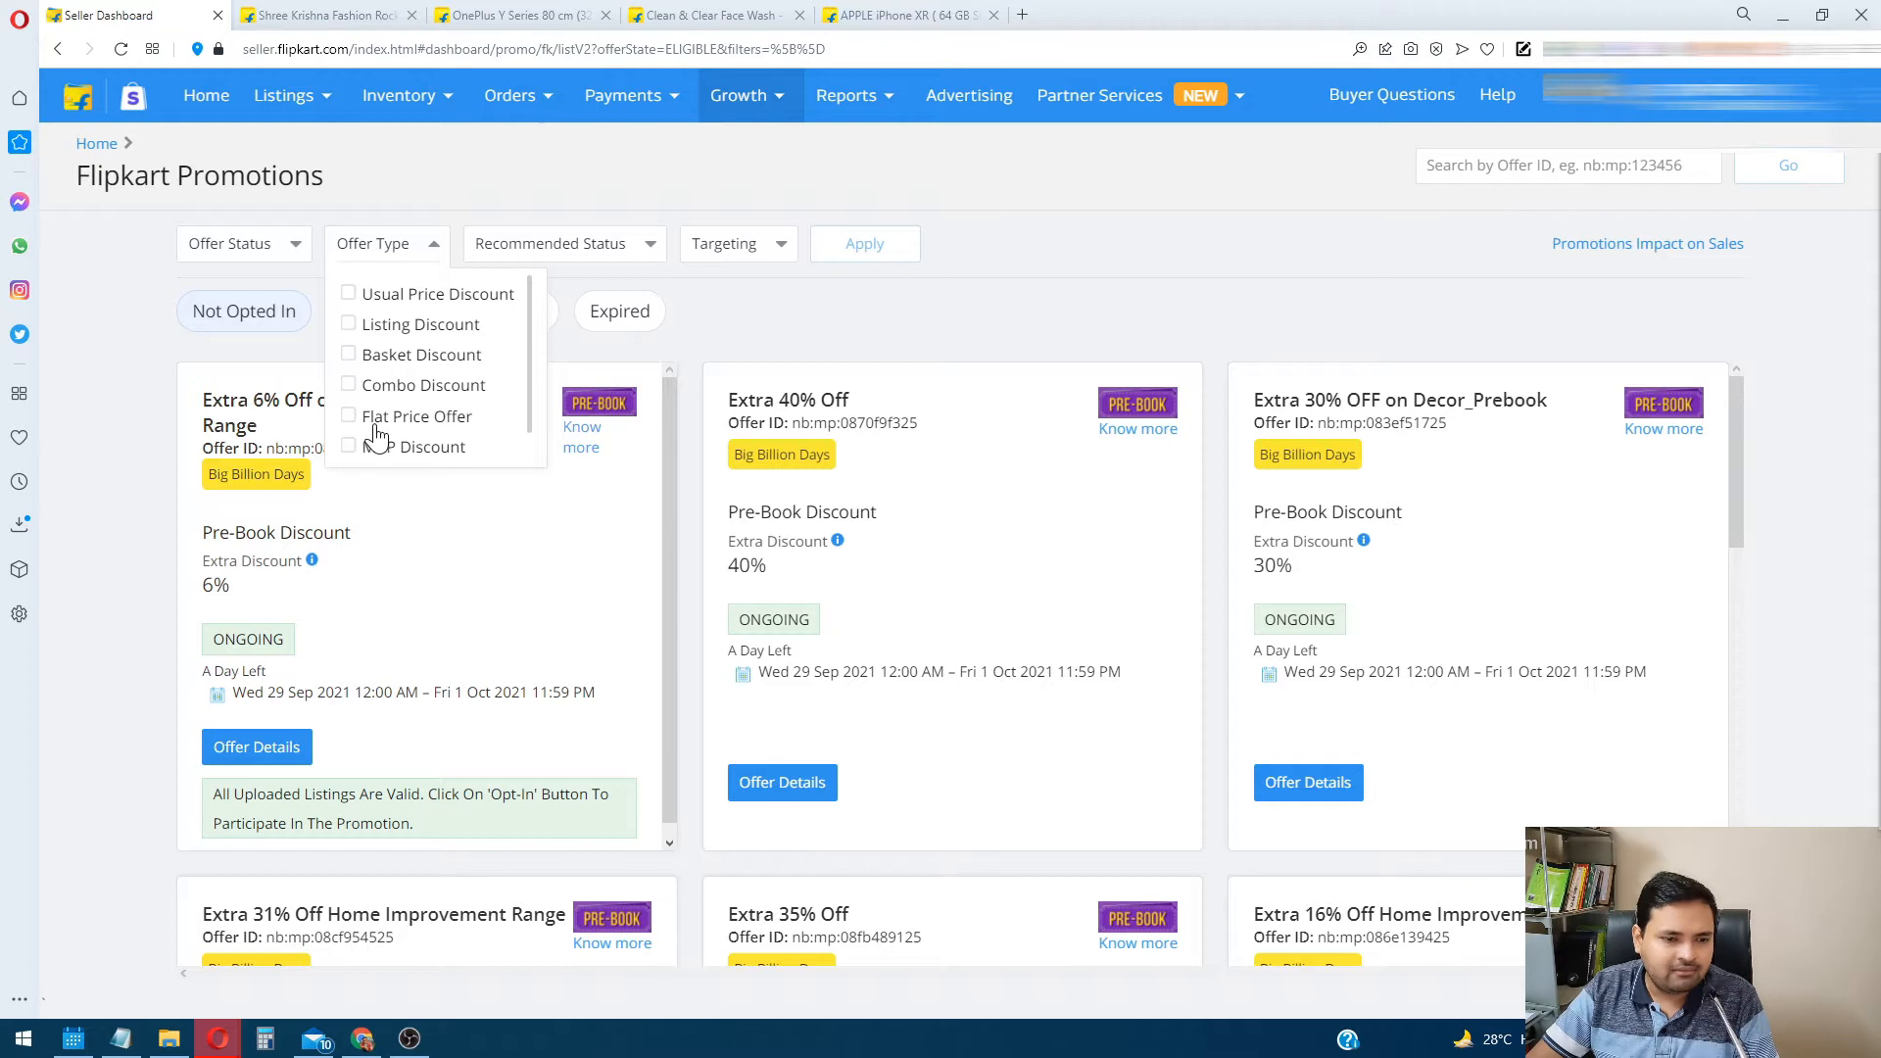
scroll(392, 446, "down", 1)
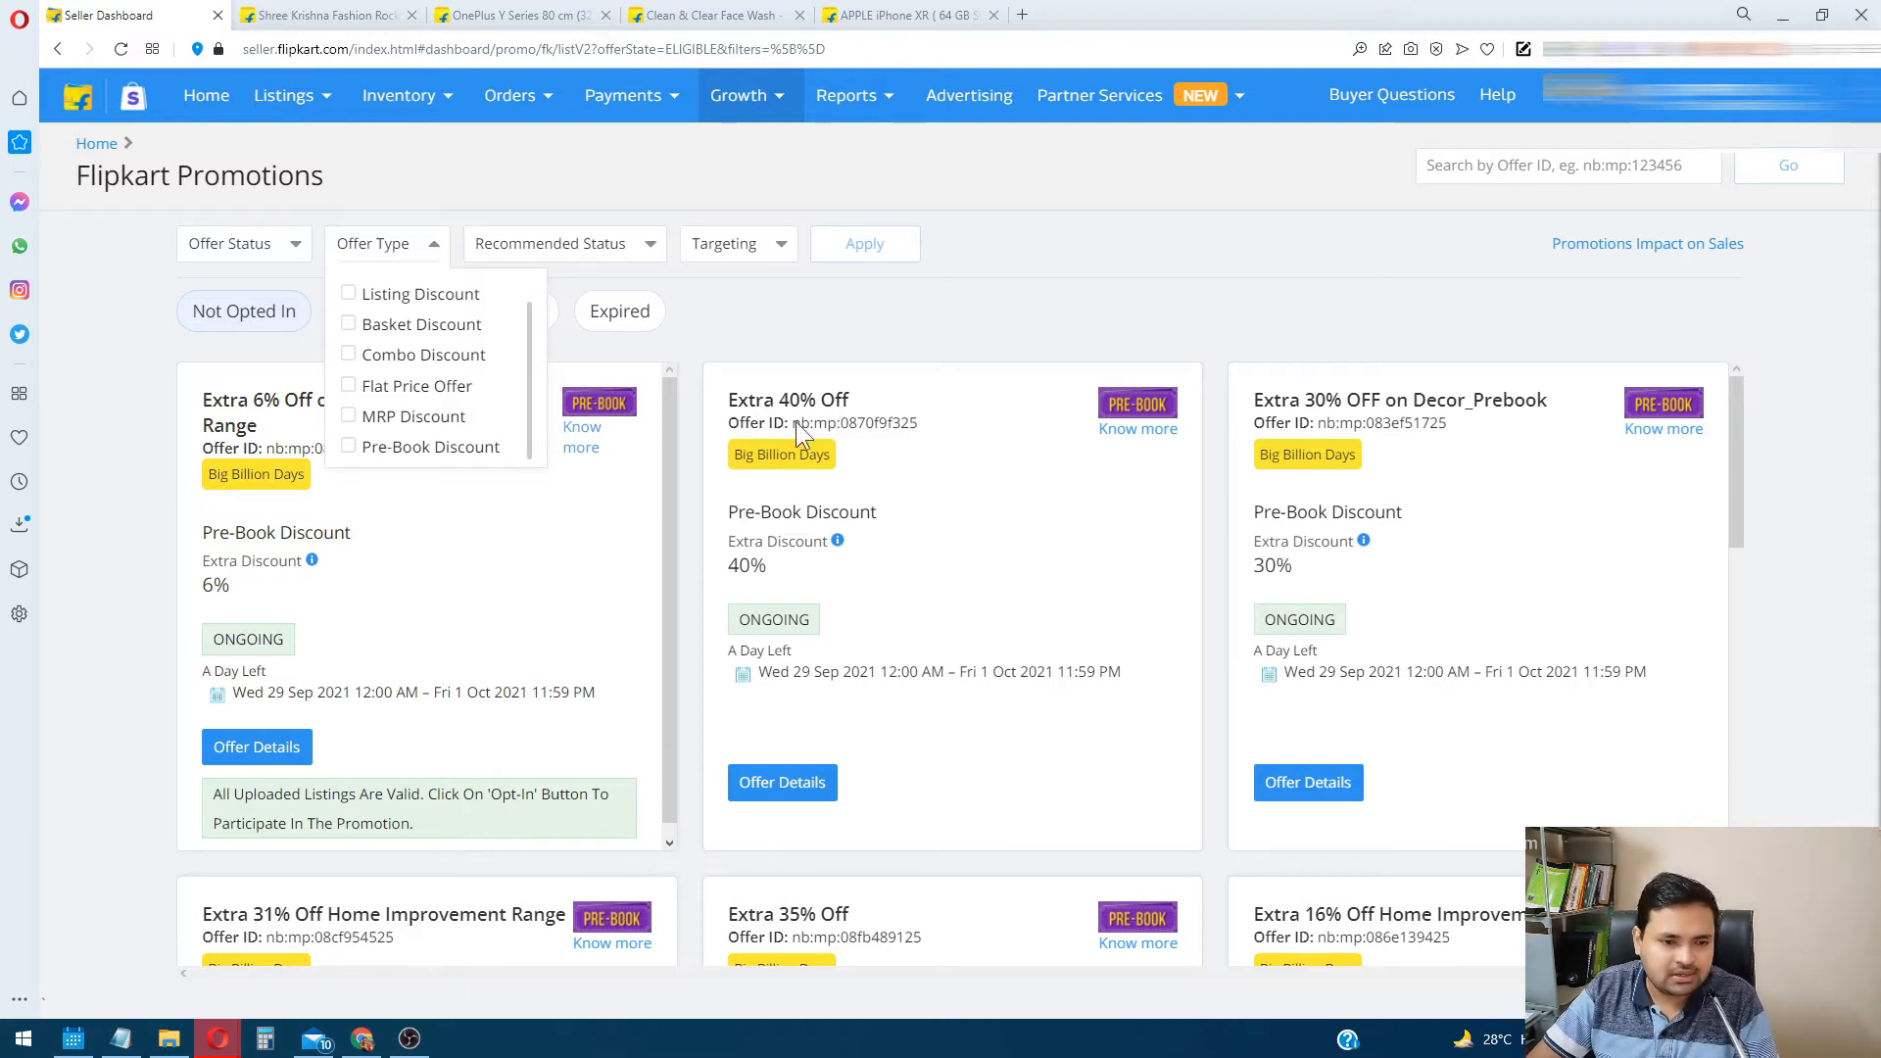
left_click(350, 448)
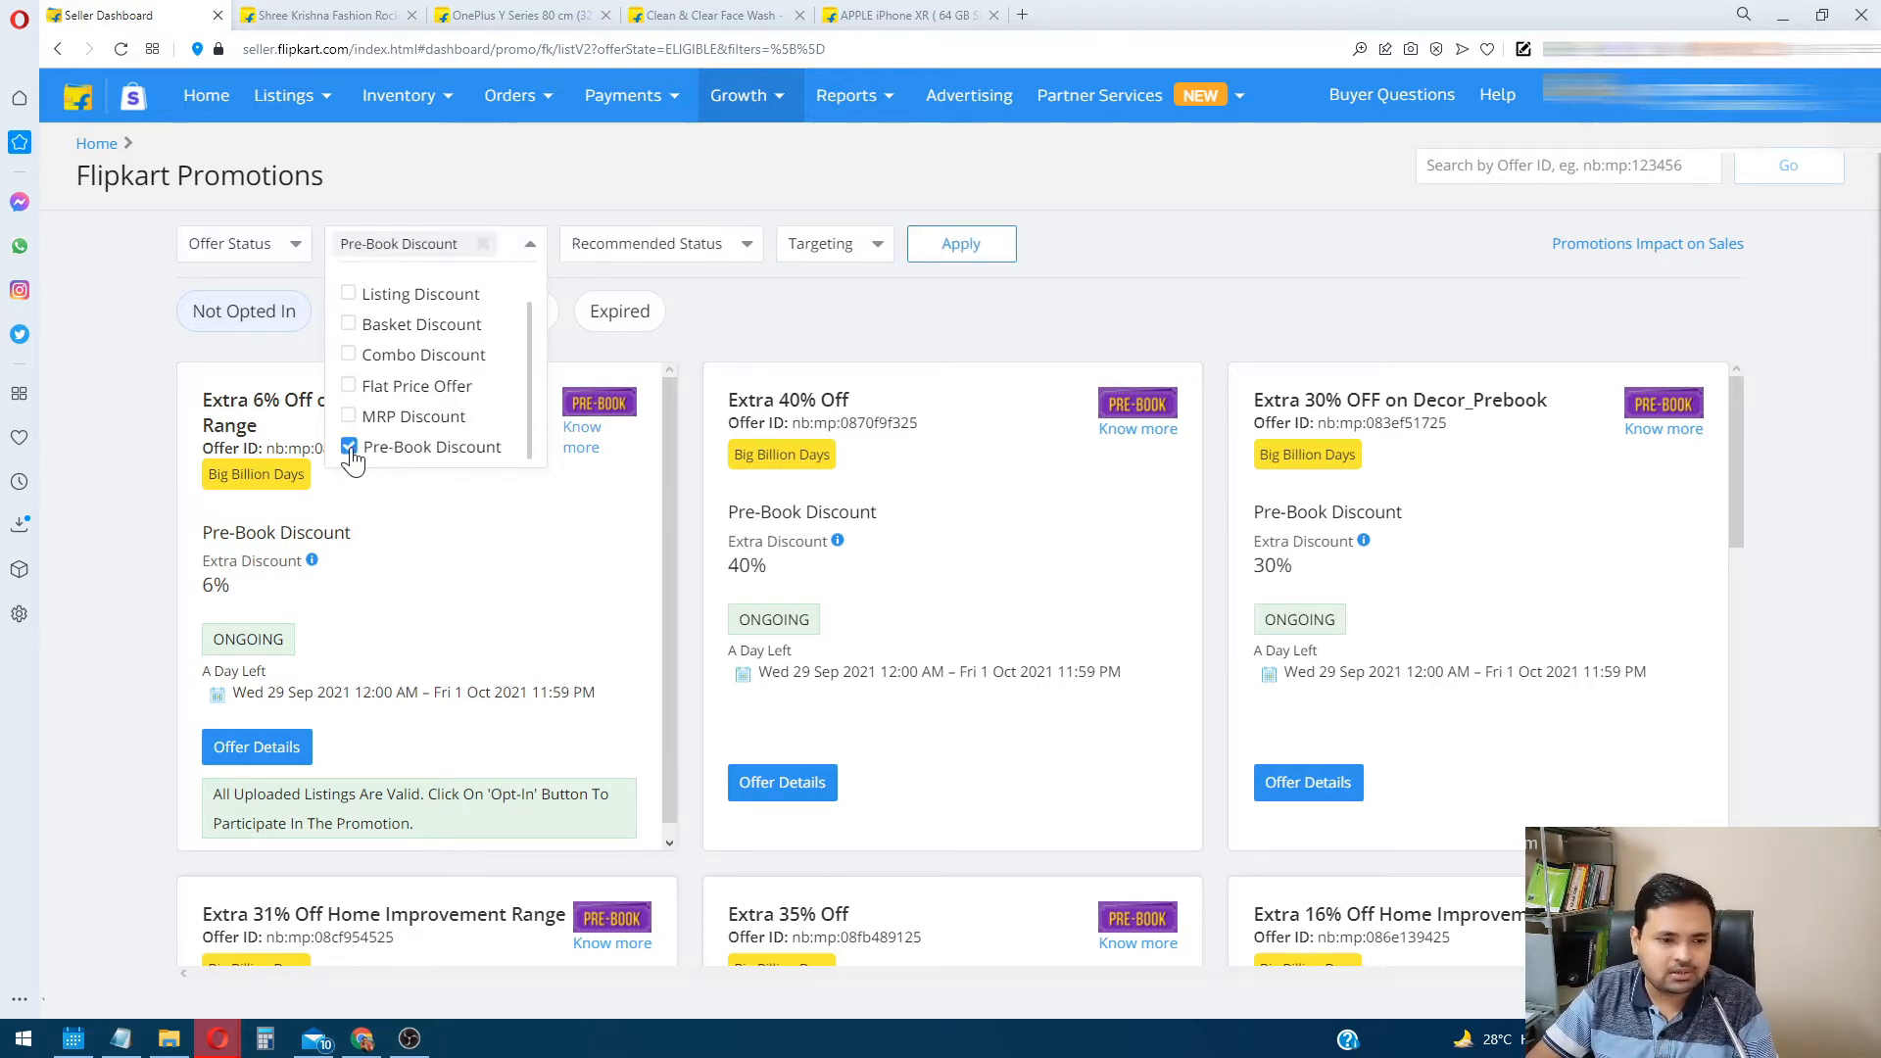
left_click(961, 251)
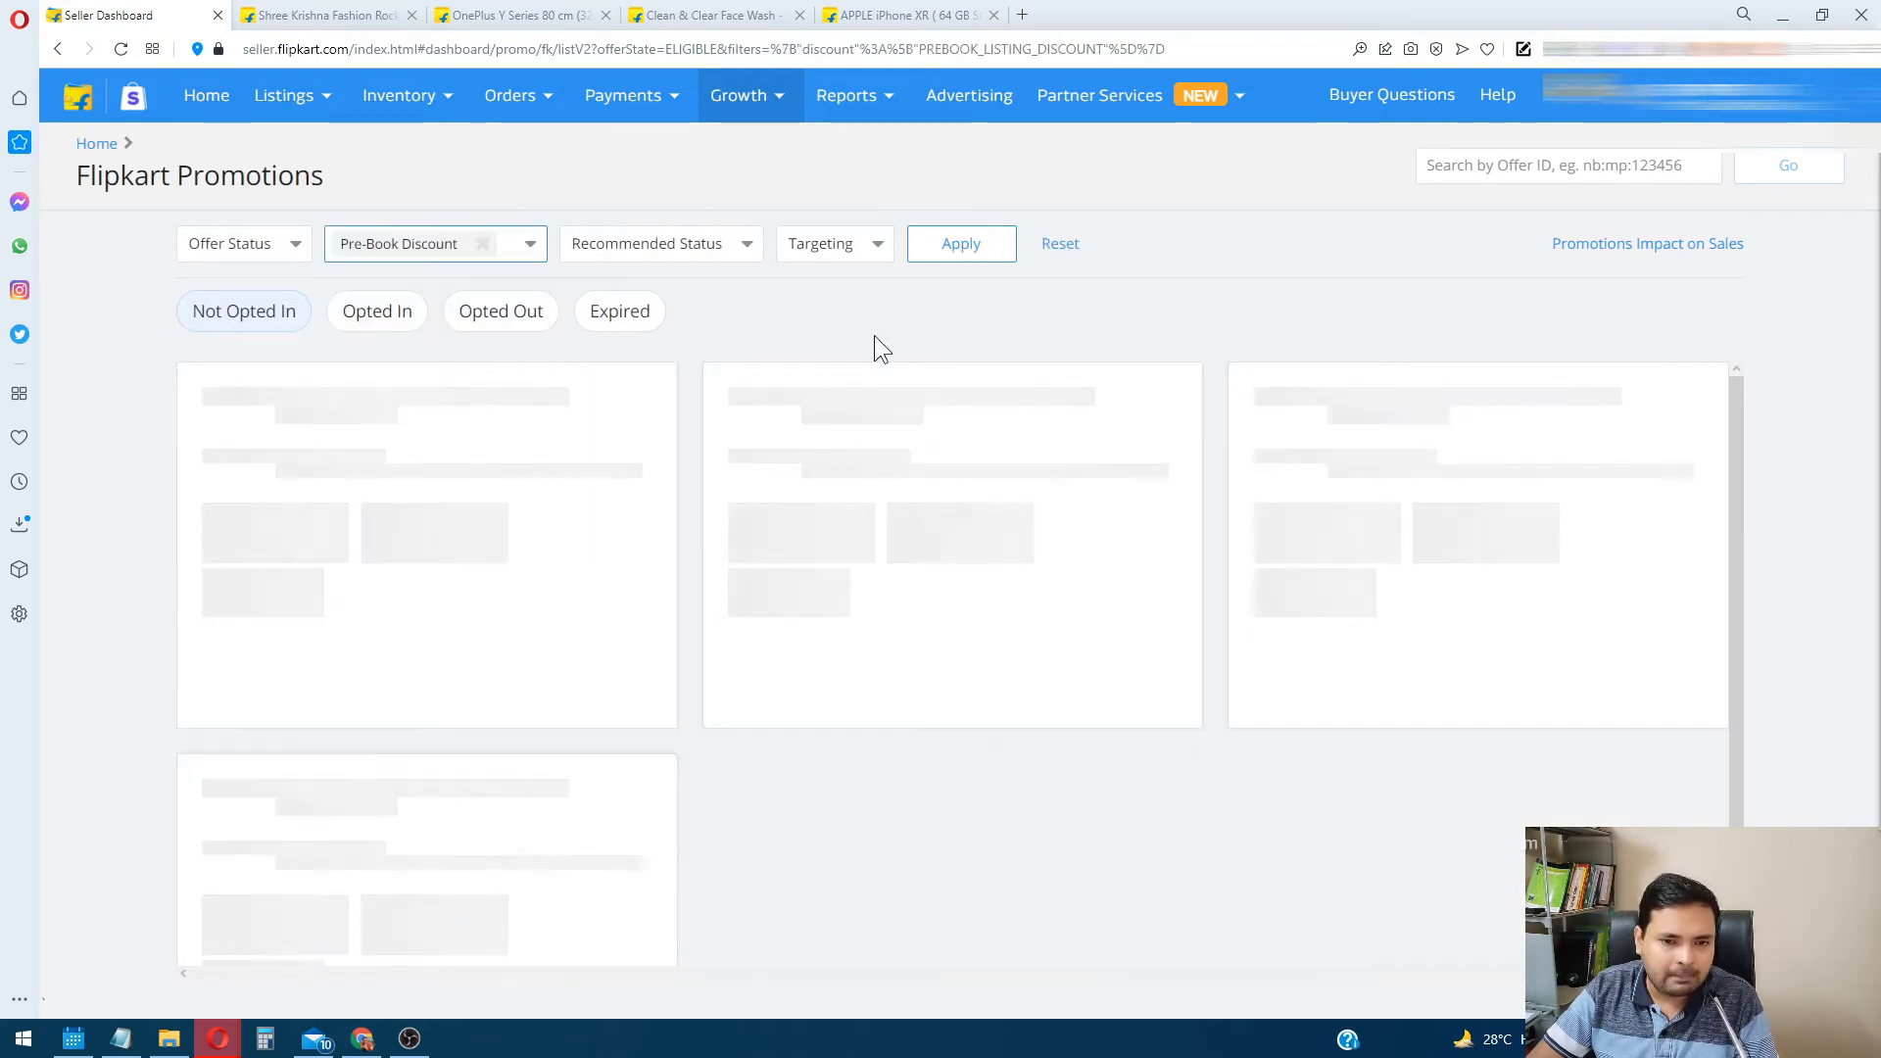
scroll(862, 617, "down", 5)
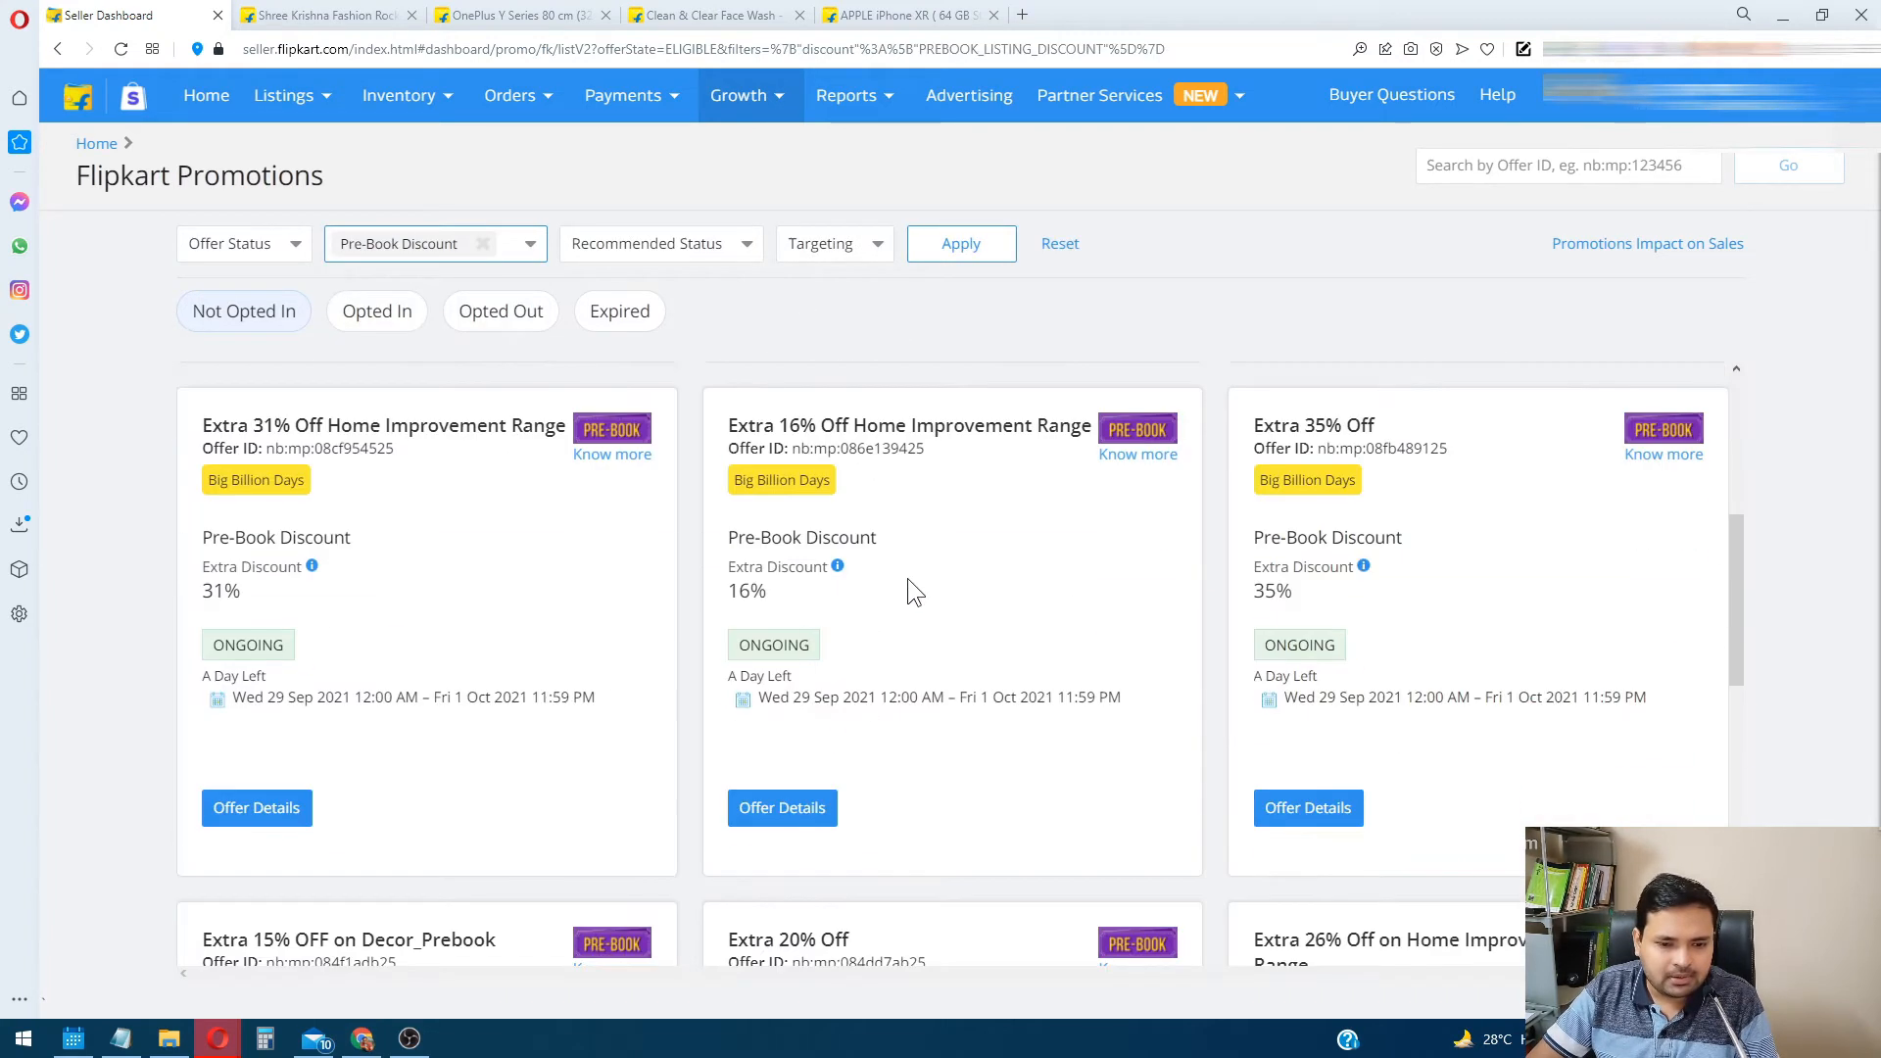
scroll(1009, 676, "down", 6)
scroll(872, 703, "up", 10)
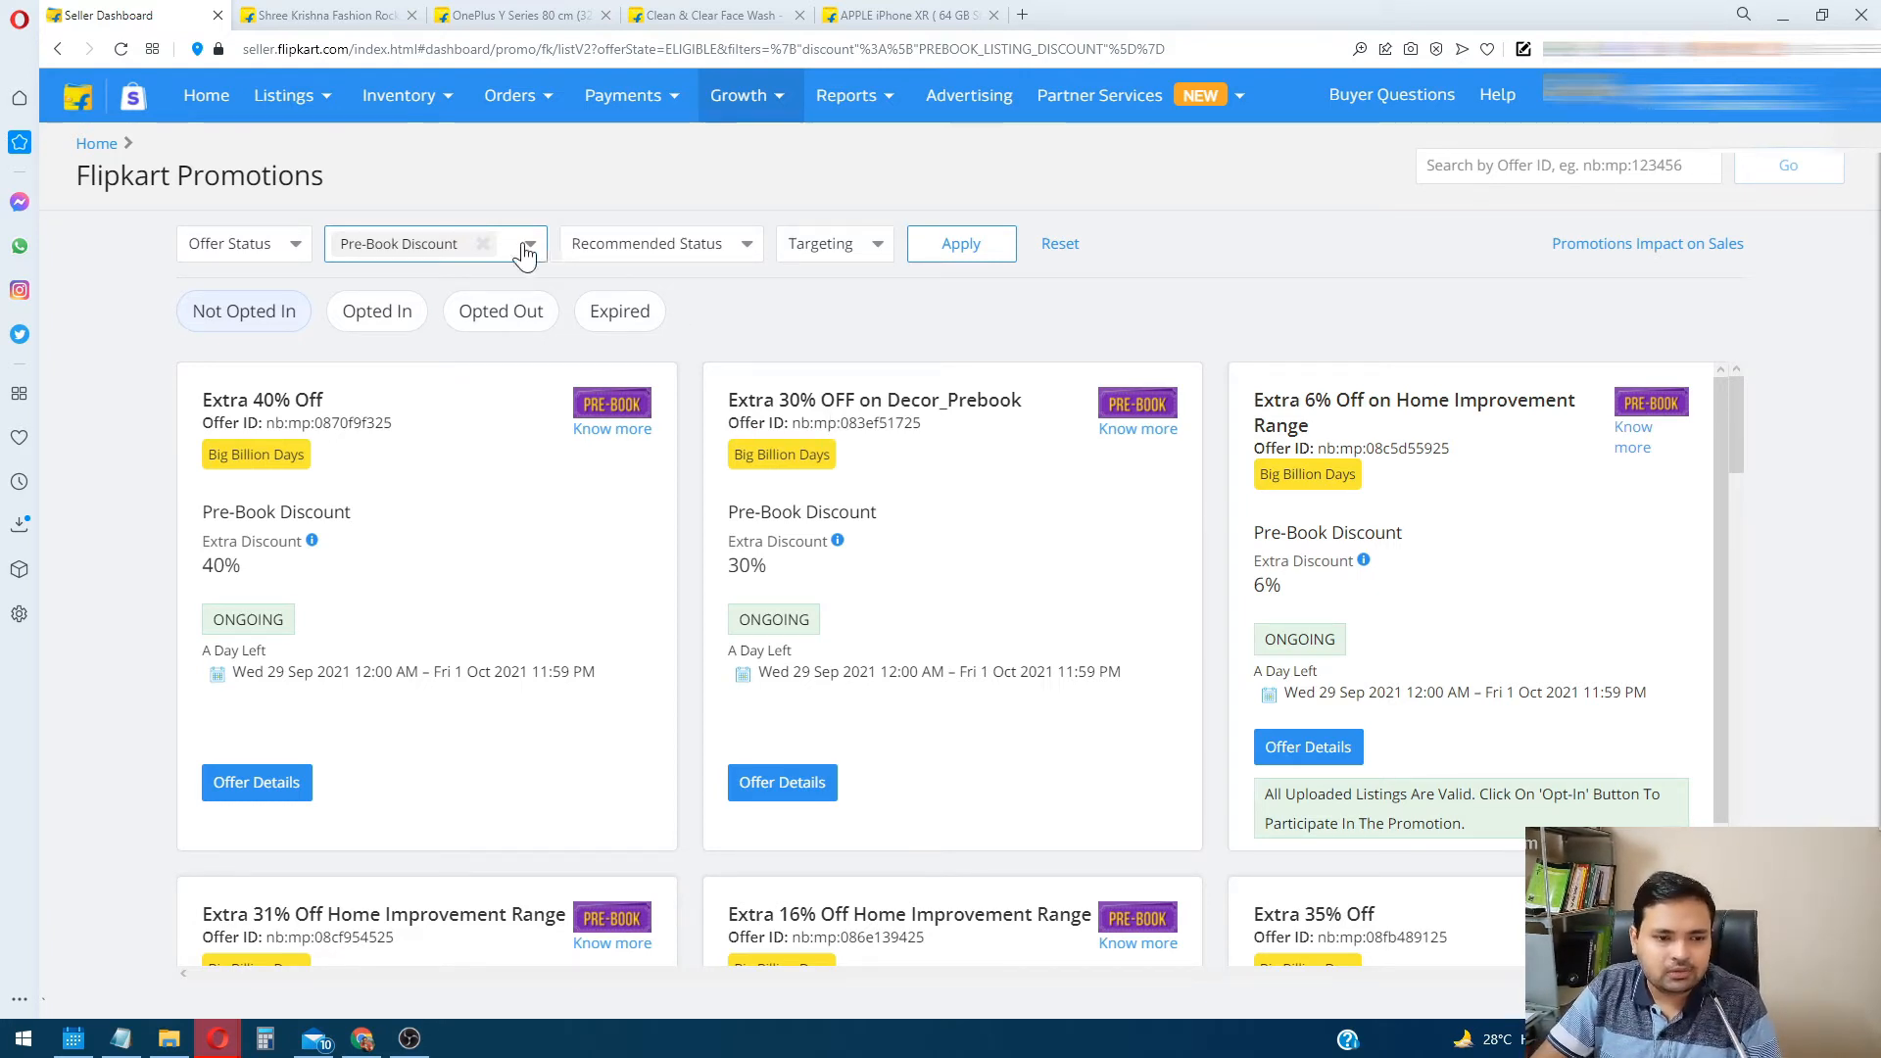
Replace the offer type filter with the With Recommendation filter and apply it to the not-opted-in promotions
left_click(483, 243)
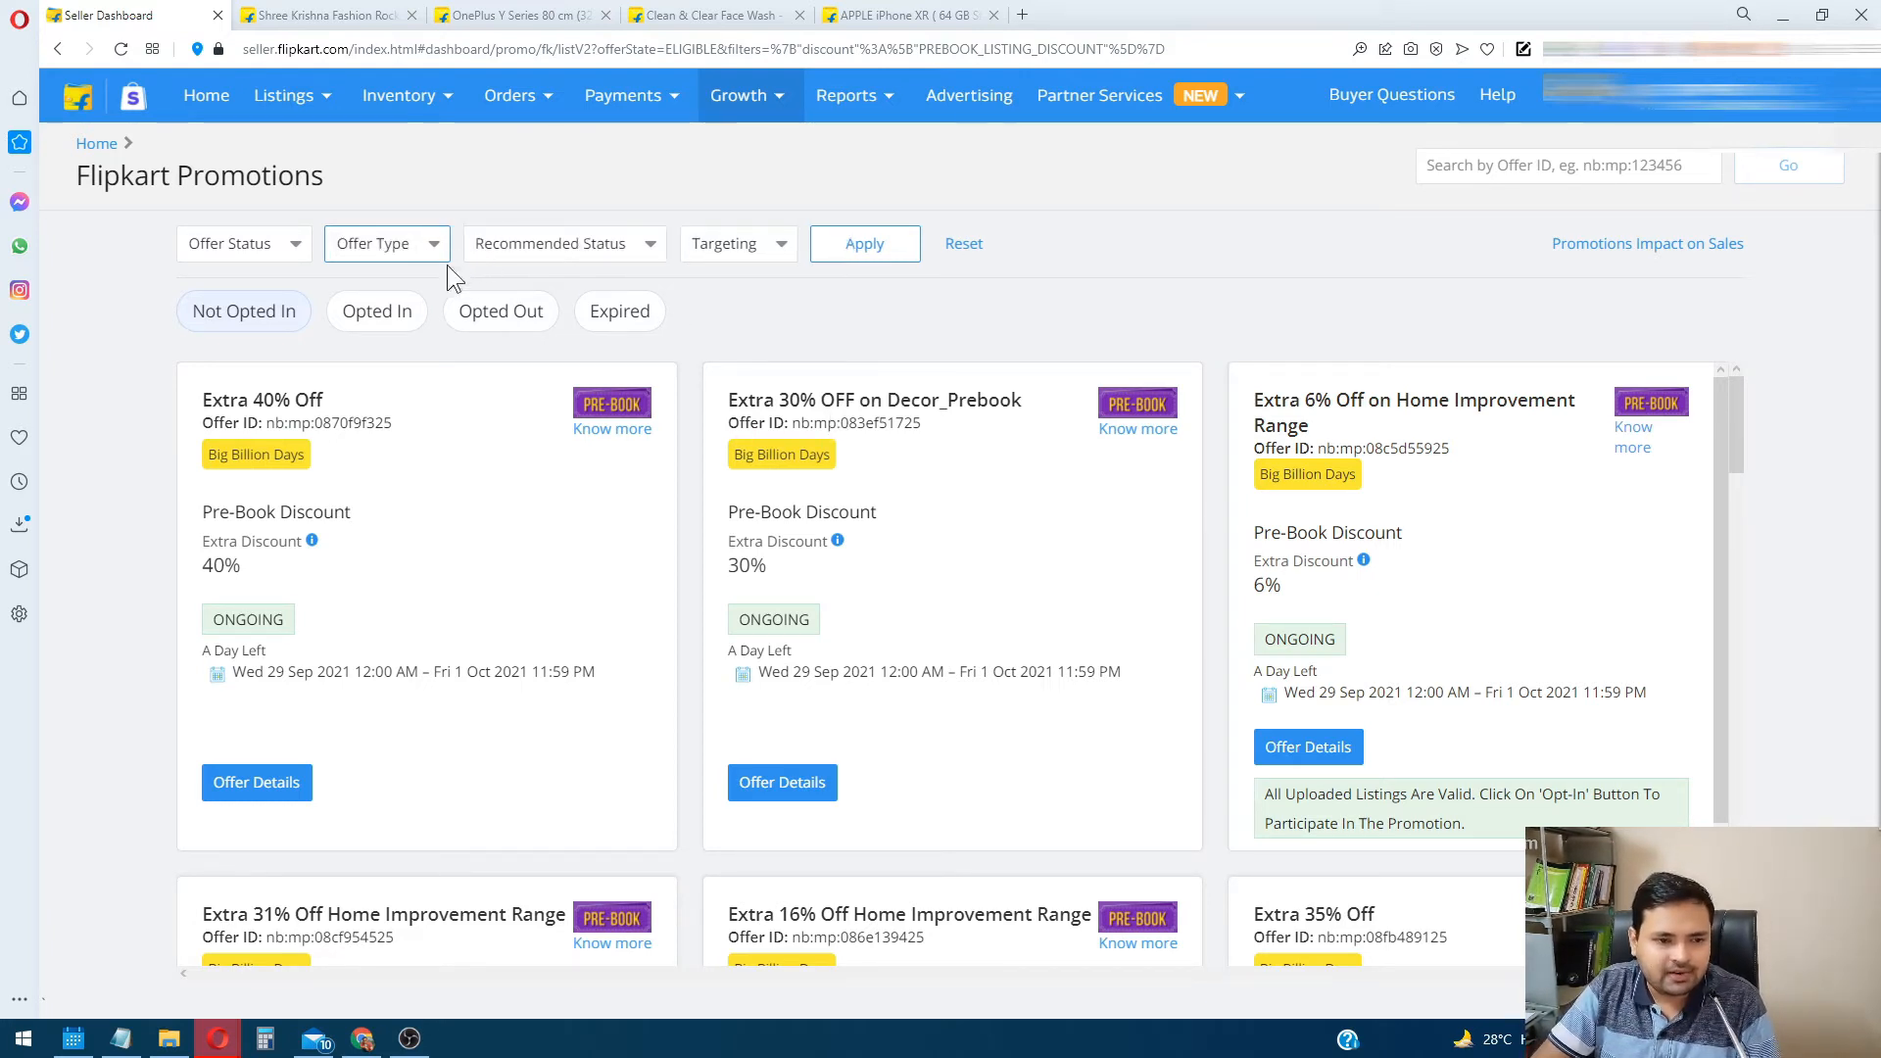
left_click(627, 257)
left_click(575, 298)
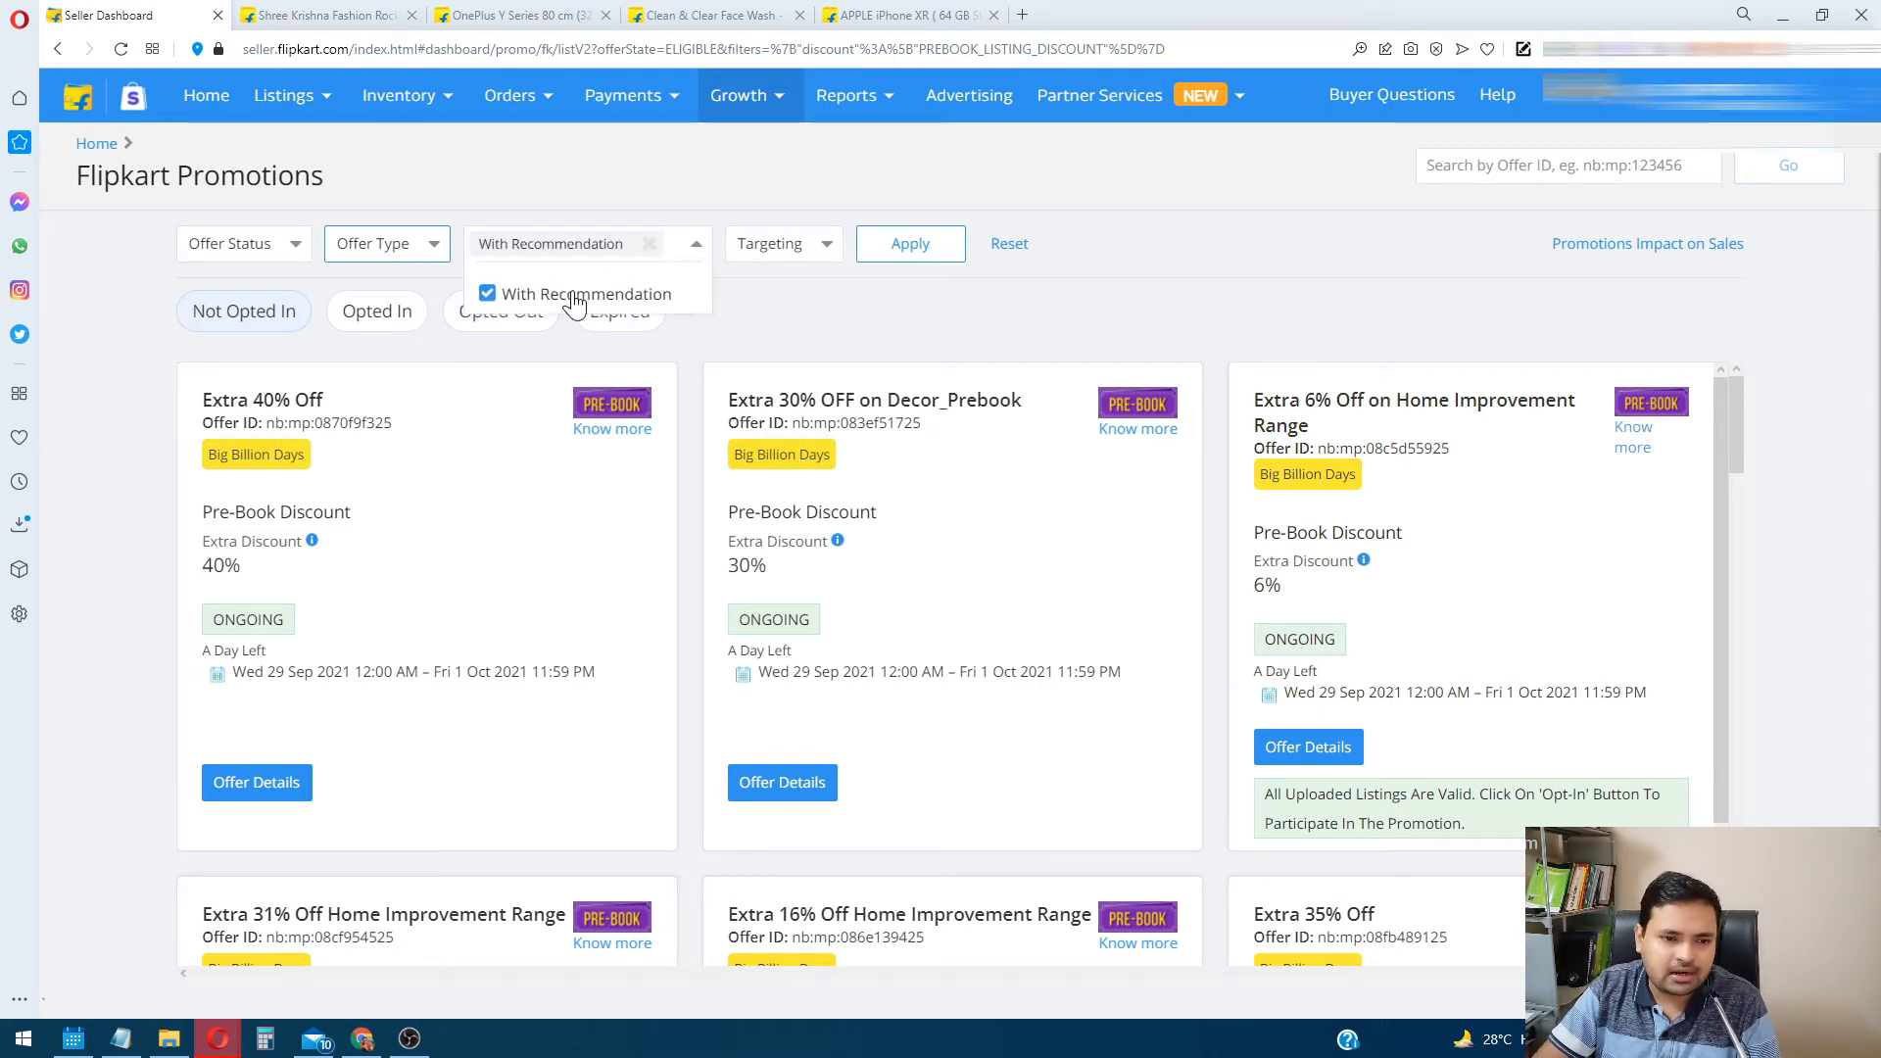
left_click(936, 253)
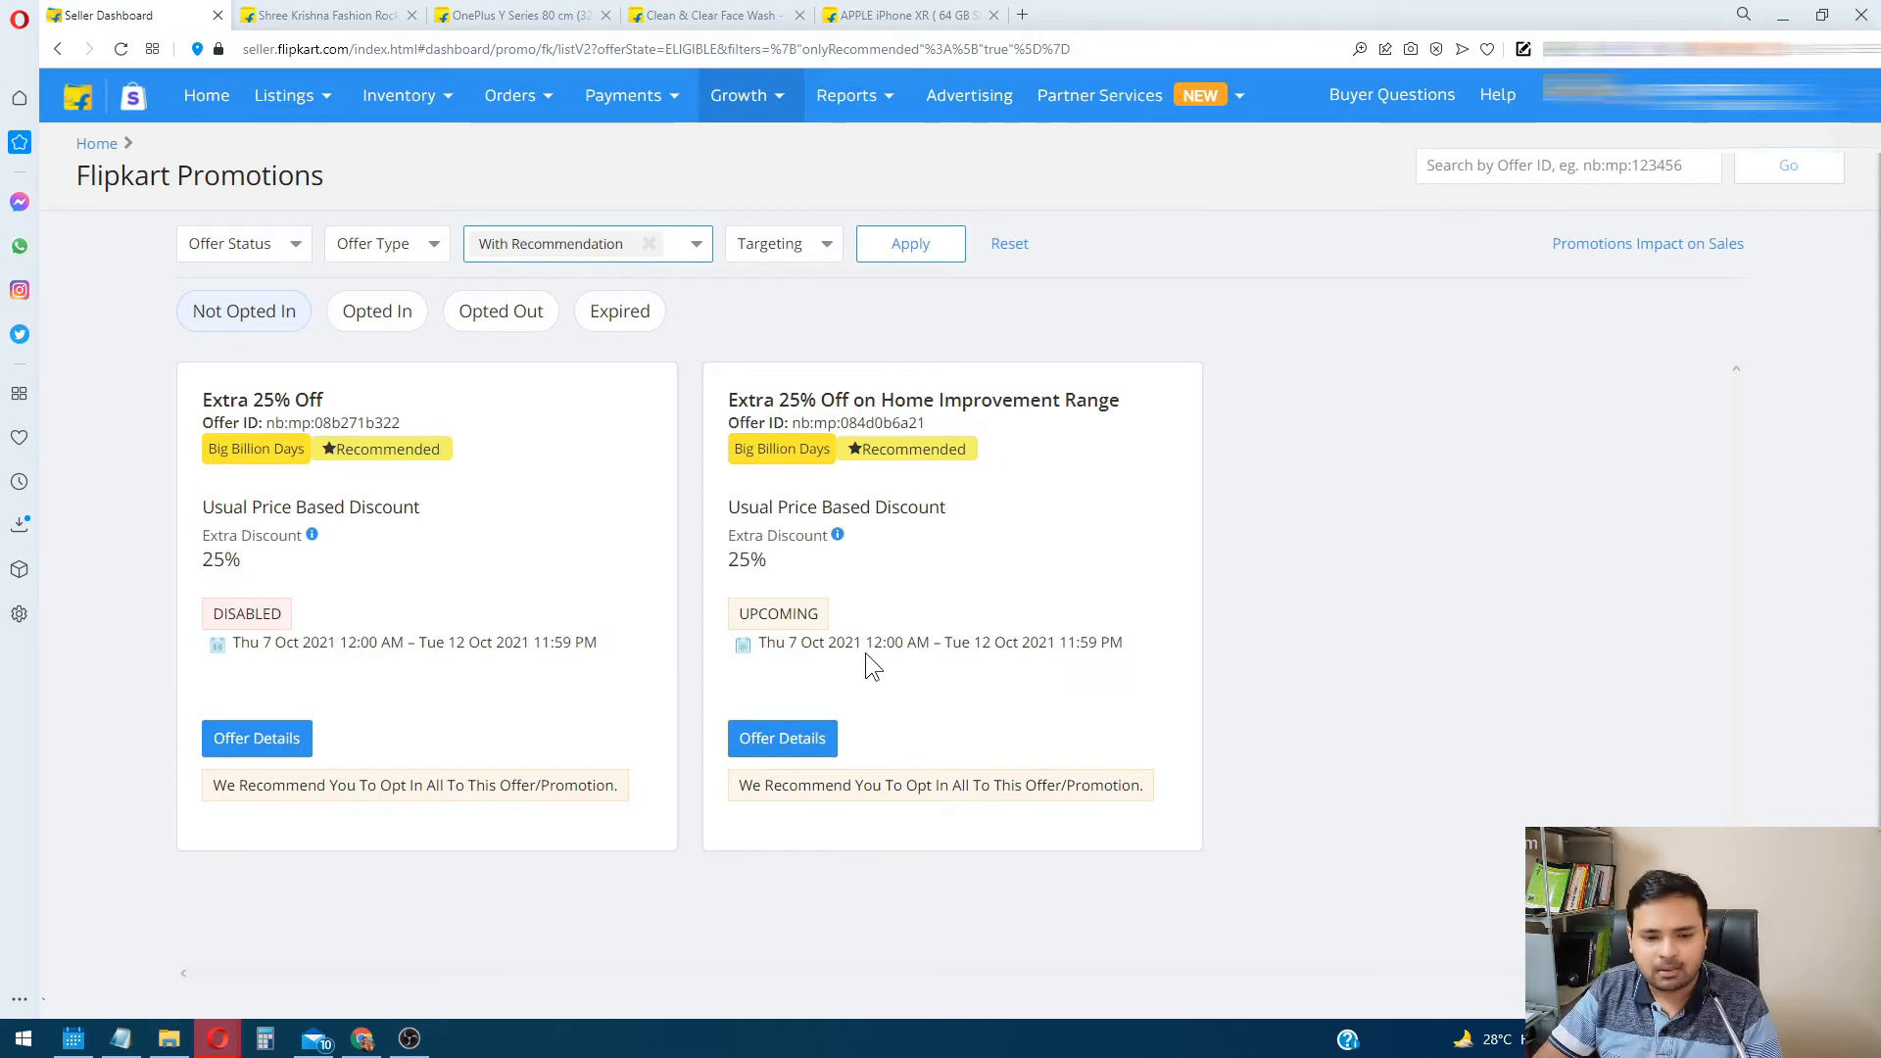
Reset the promotion filters and open the details of the Extra 6% Off on Home Improvement Range offer
left_click(269, 256)
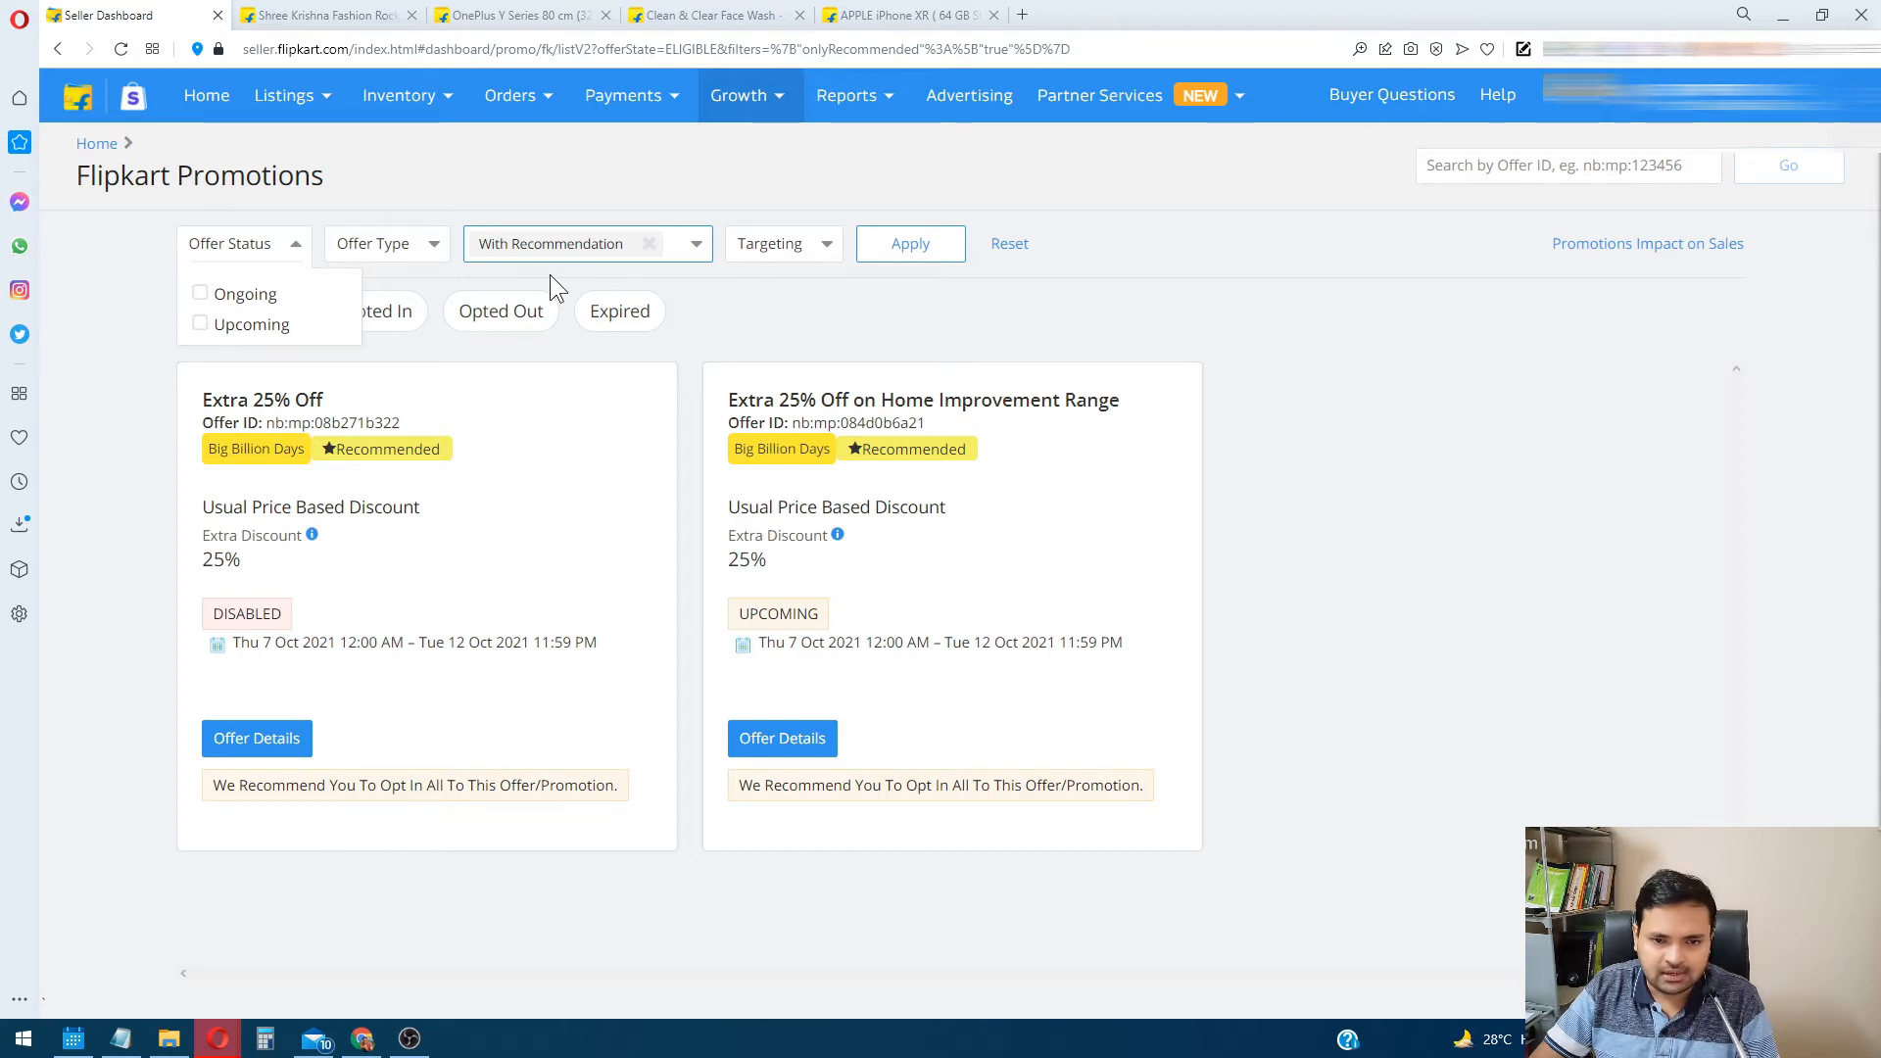
left_click(1005, 247)
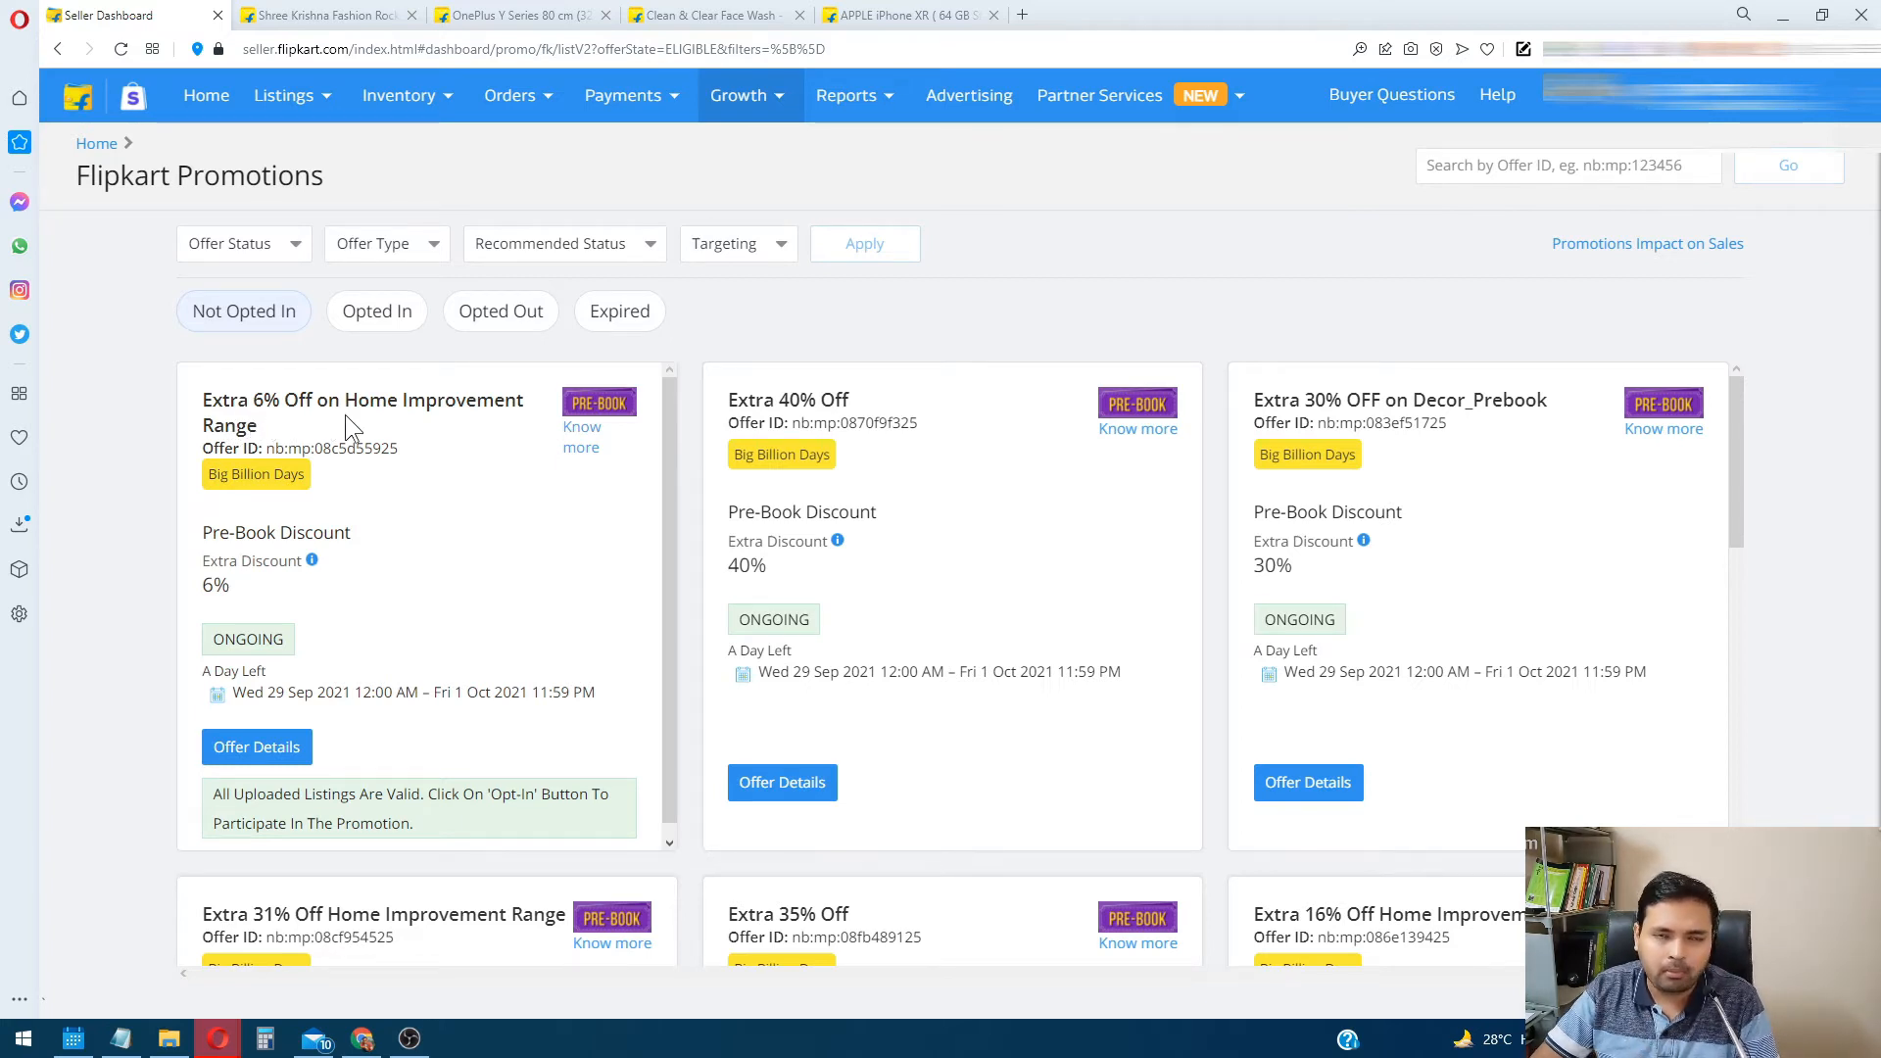
left_click(279, 755)
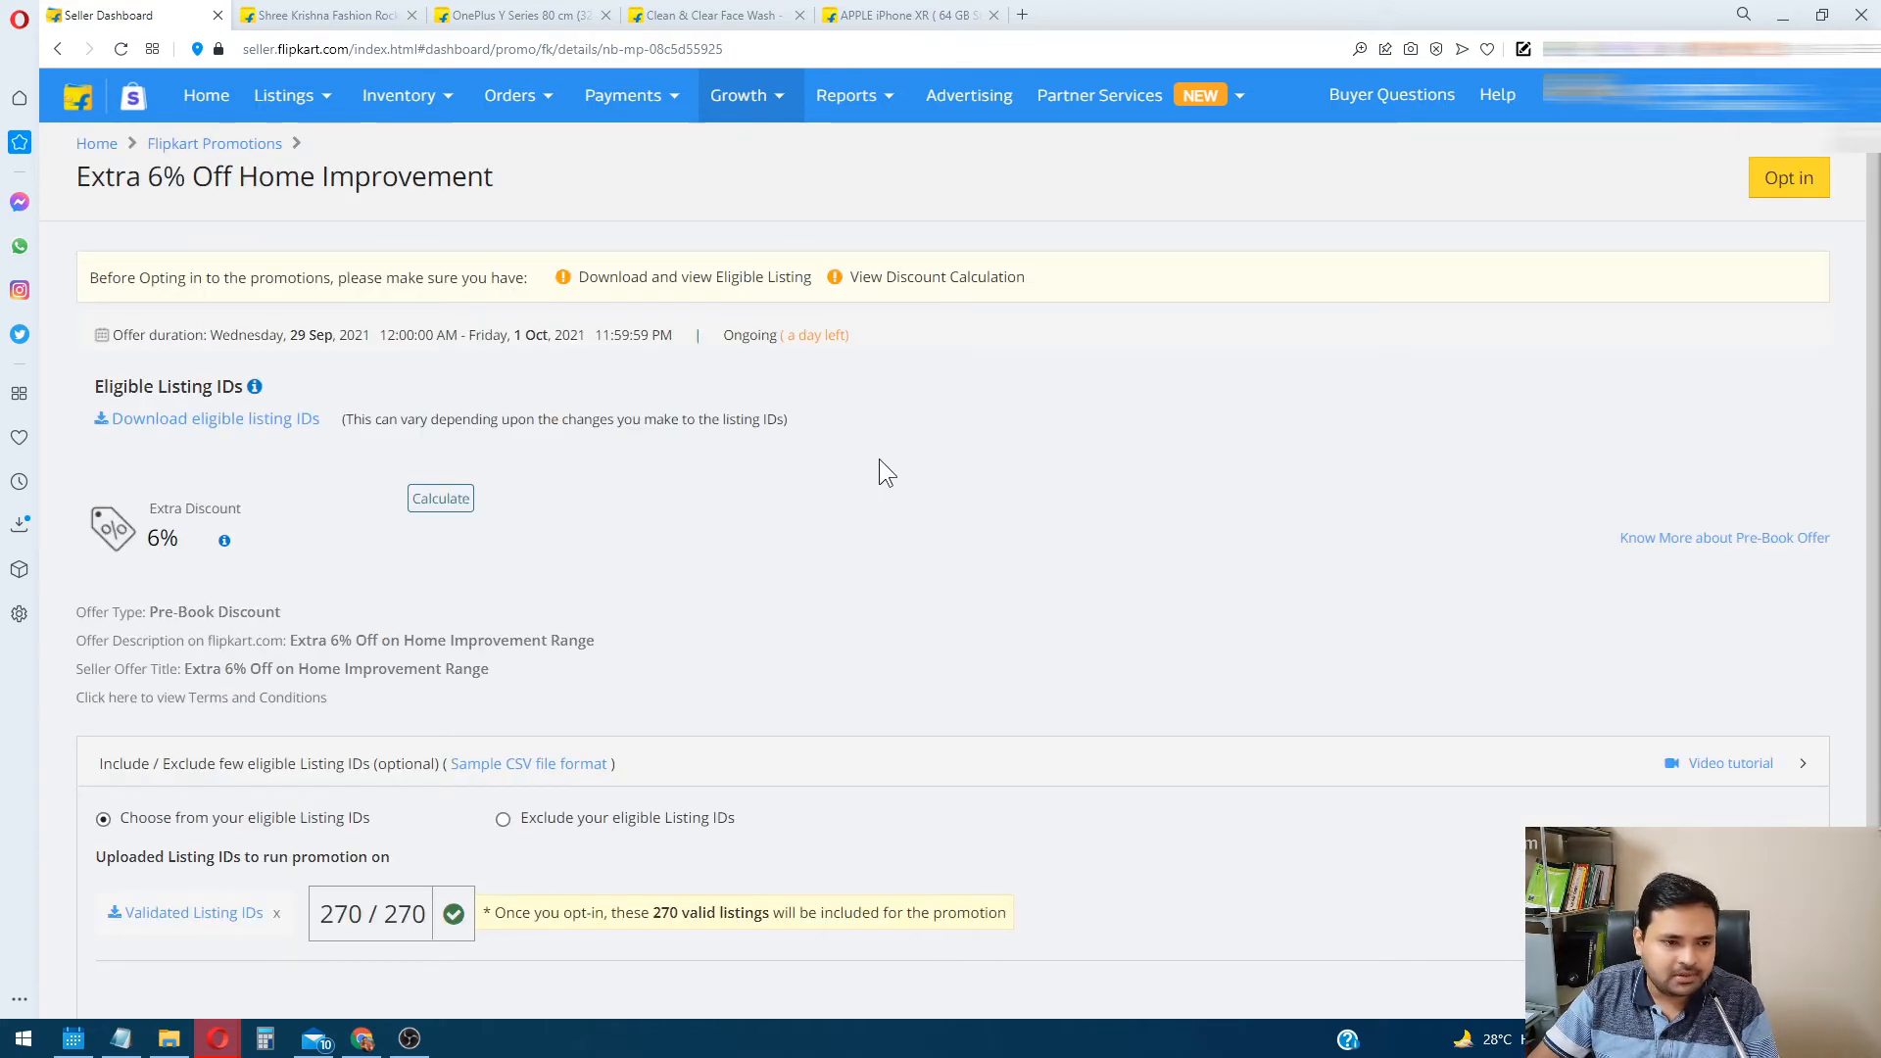
scroll(879, 456, "down", 2)
scroll(825, 418, "up", 2)
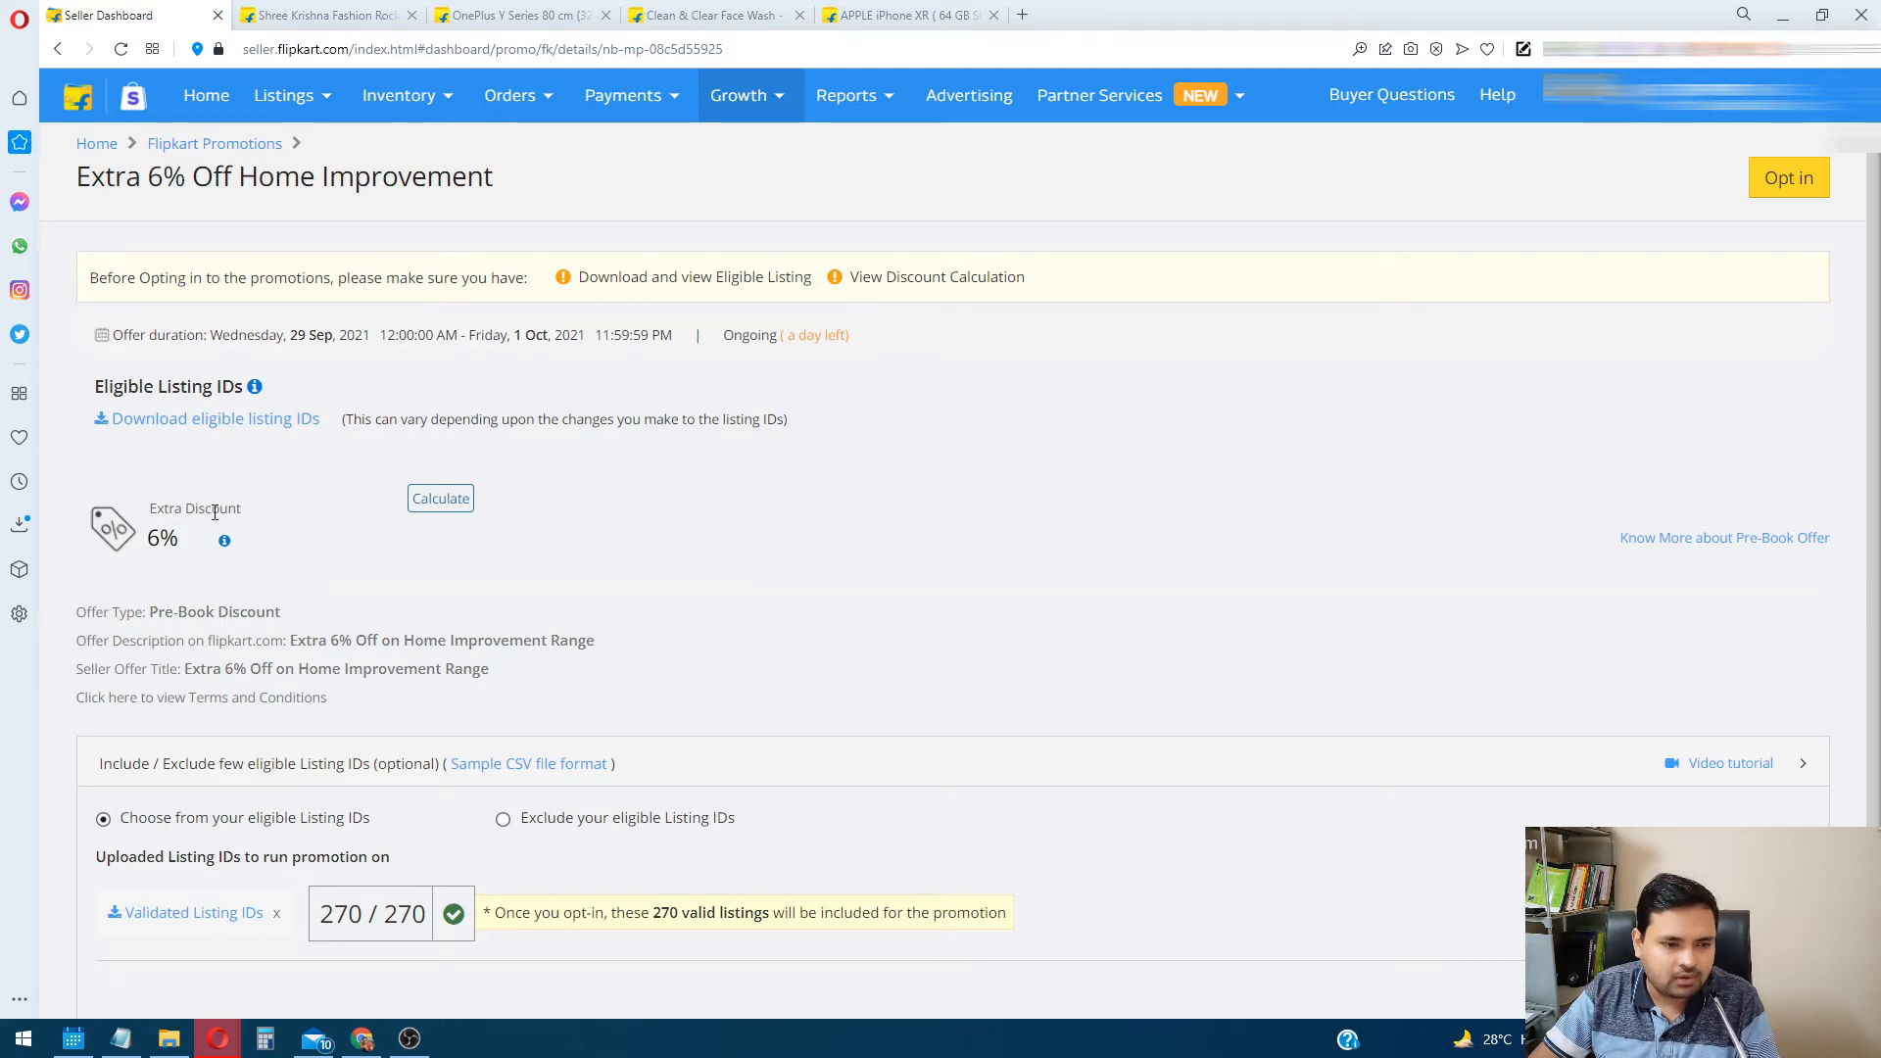
Calculate the extra discount for the Home Improvement offer and examine the sample listing price and offer conflict tables
left_click(434, 505)
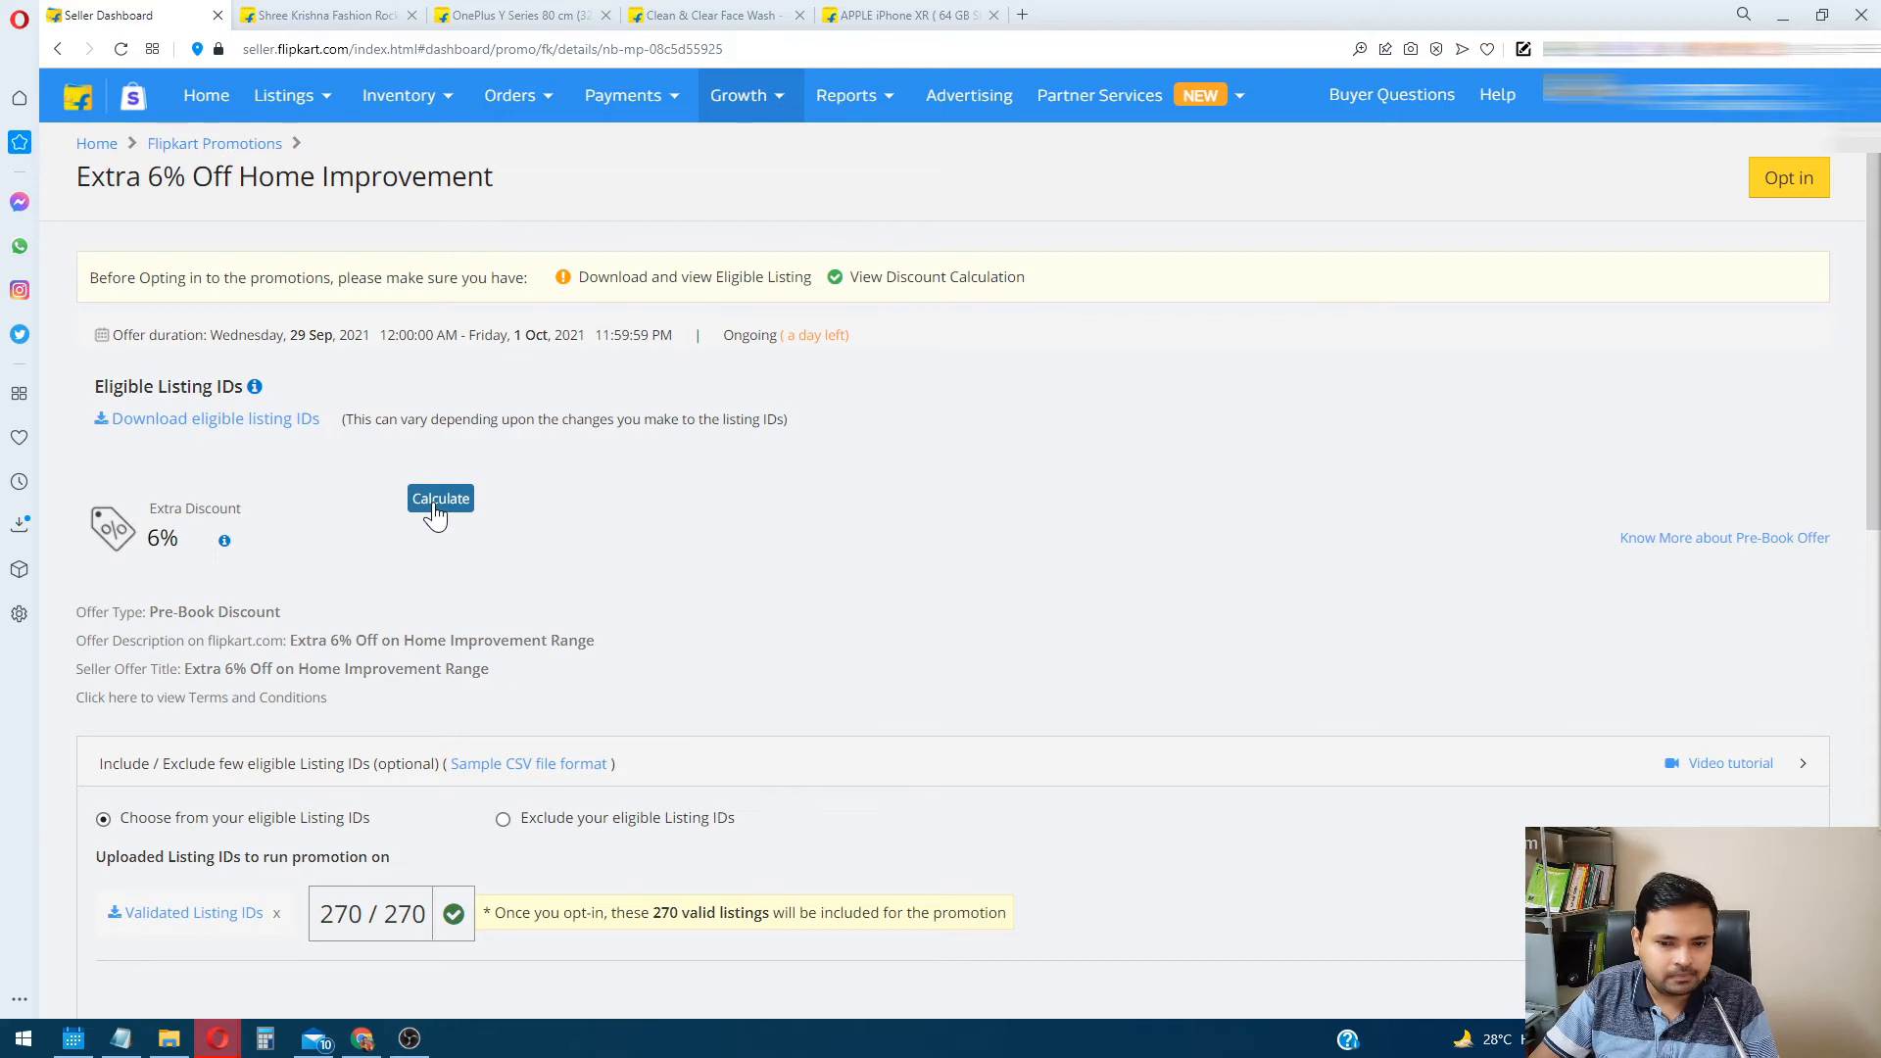
scroll(977, 663, "down", 5)
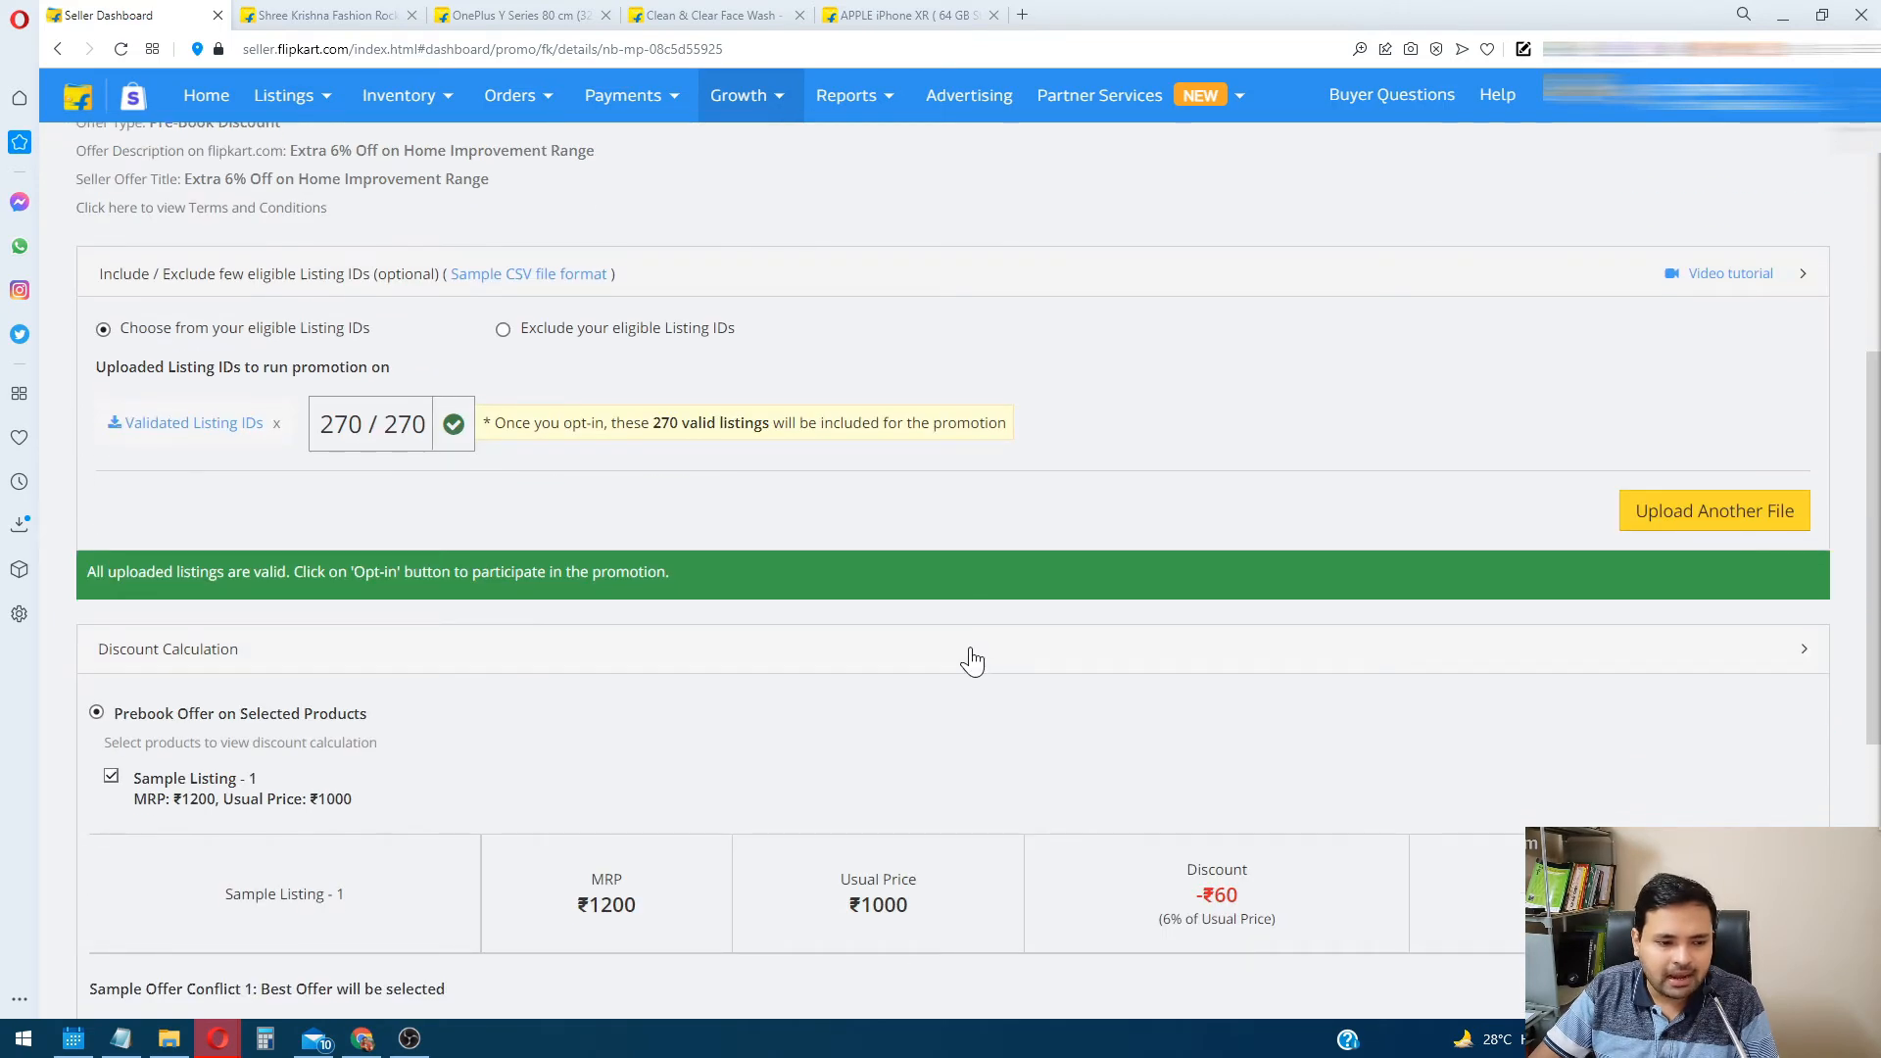
scroll(506, 878, "down", 2)
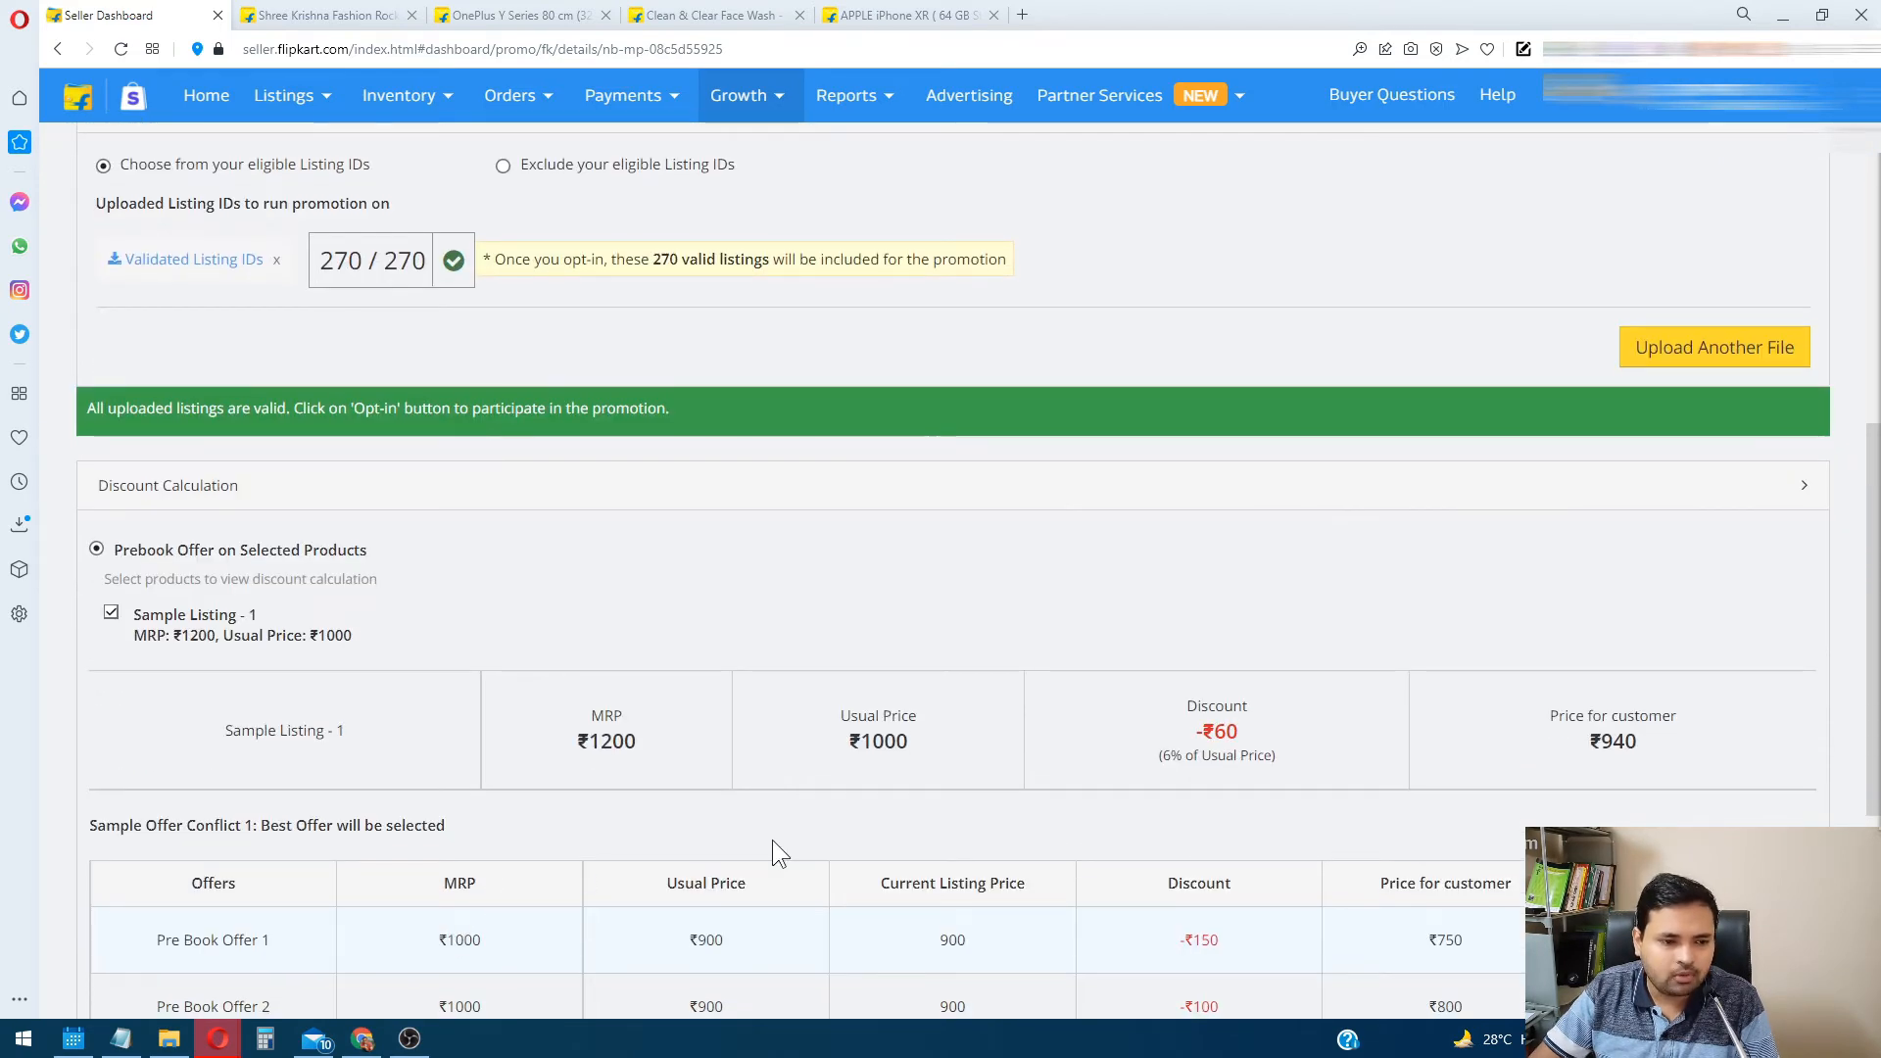
scroll(484, 488, "down", 2)
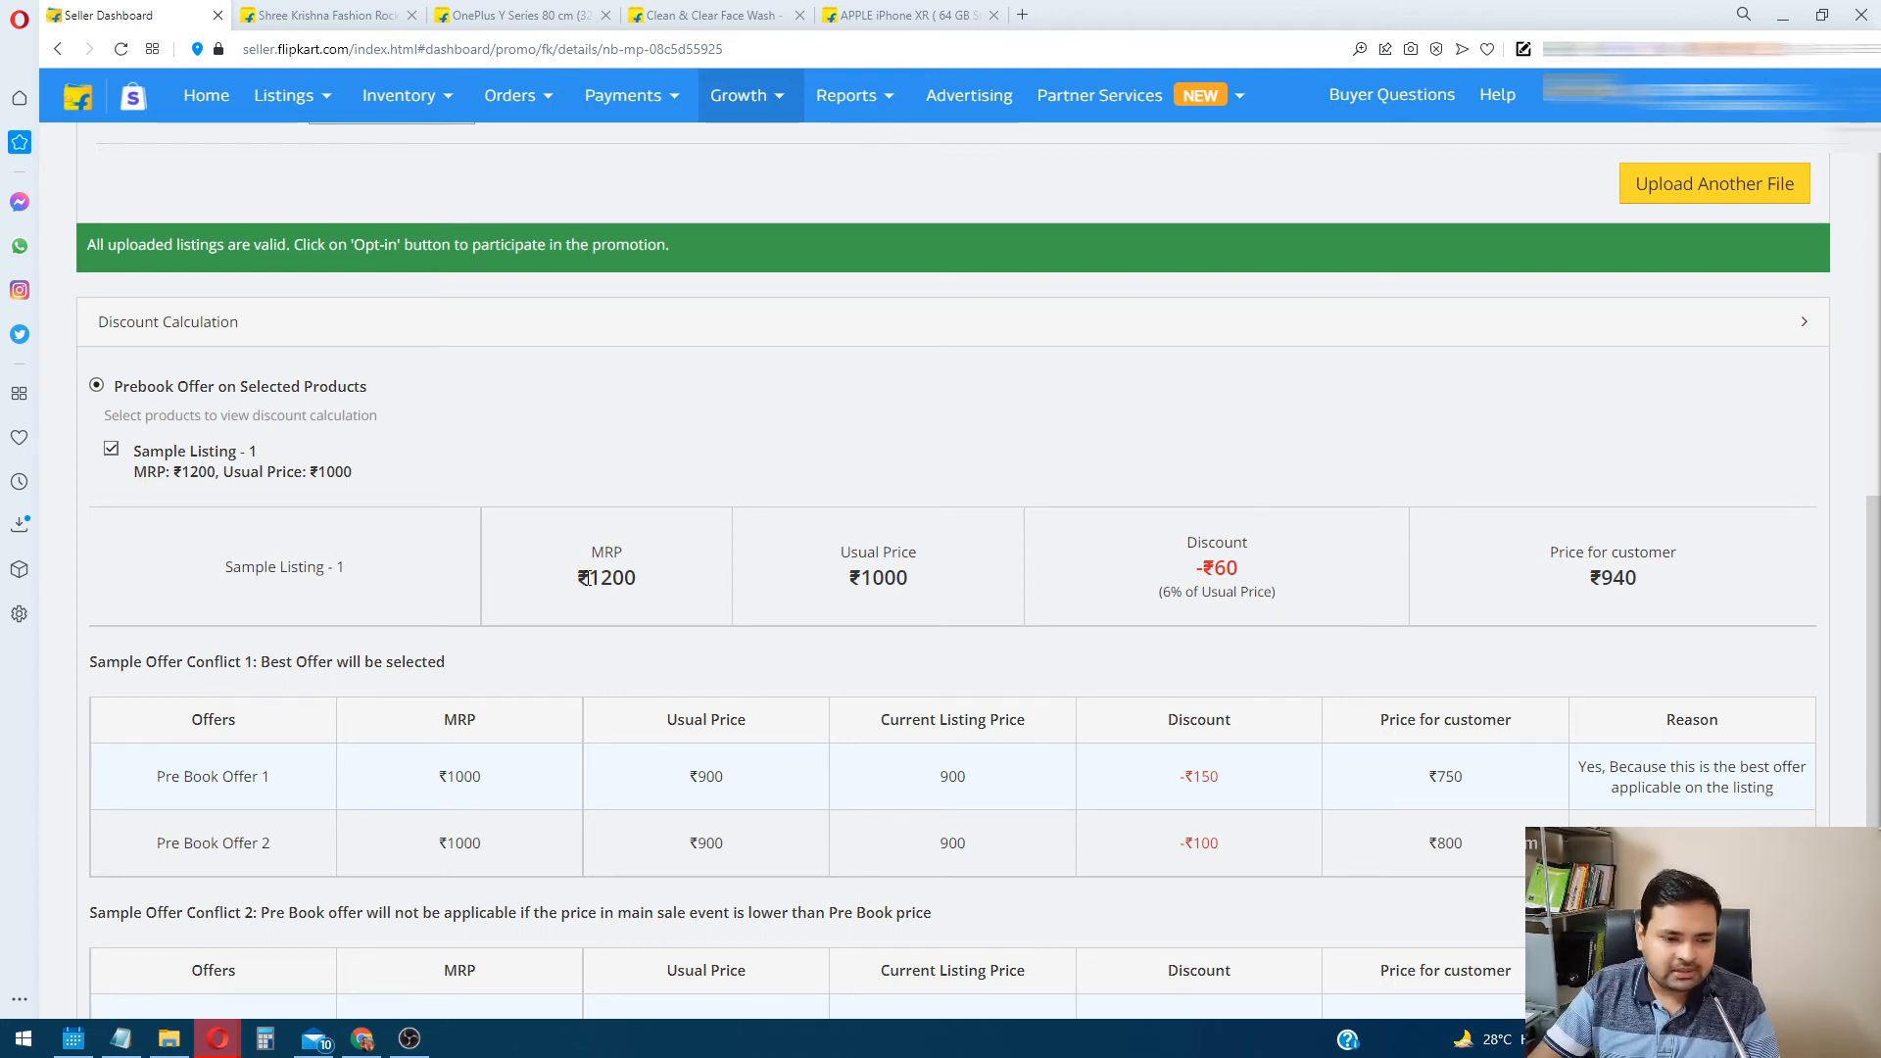
scroll(593, 651, "down", 3)
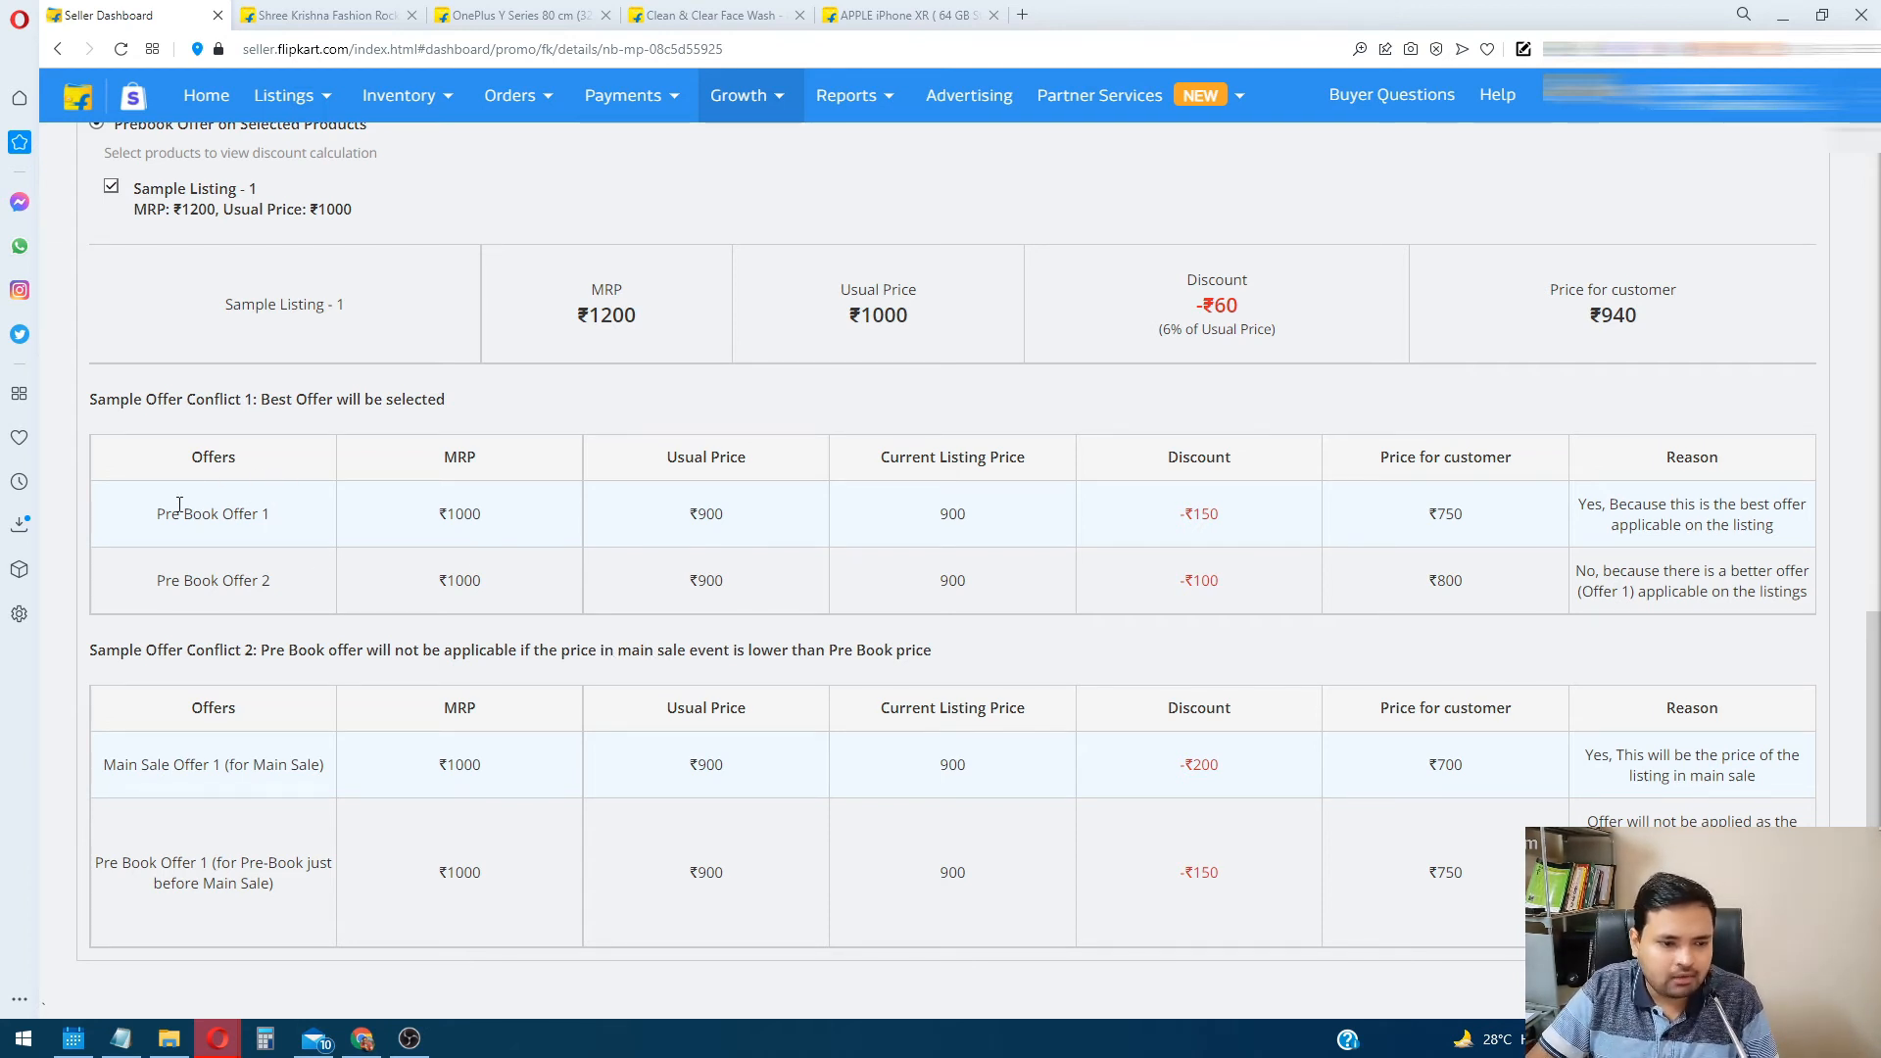
Compare the discounts, customer prices and reasons of Pre Book Offer 1 and 2 in the first sample offer conflict table
left_click_drag(179, 504, 269, 514)
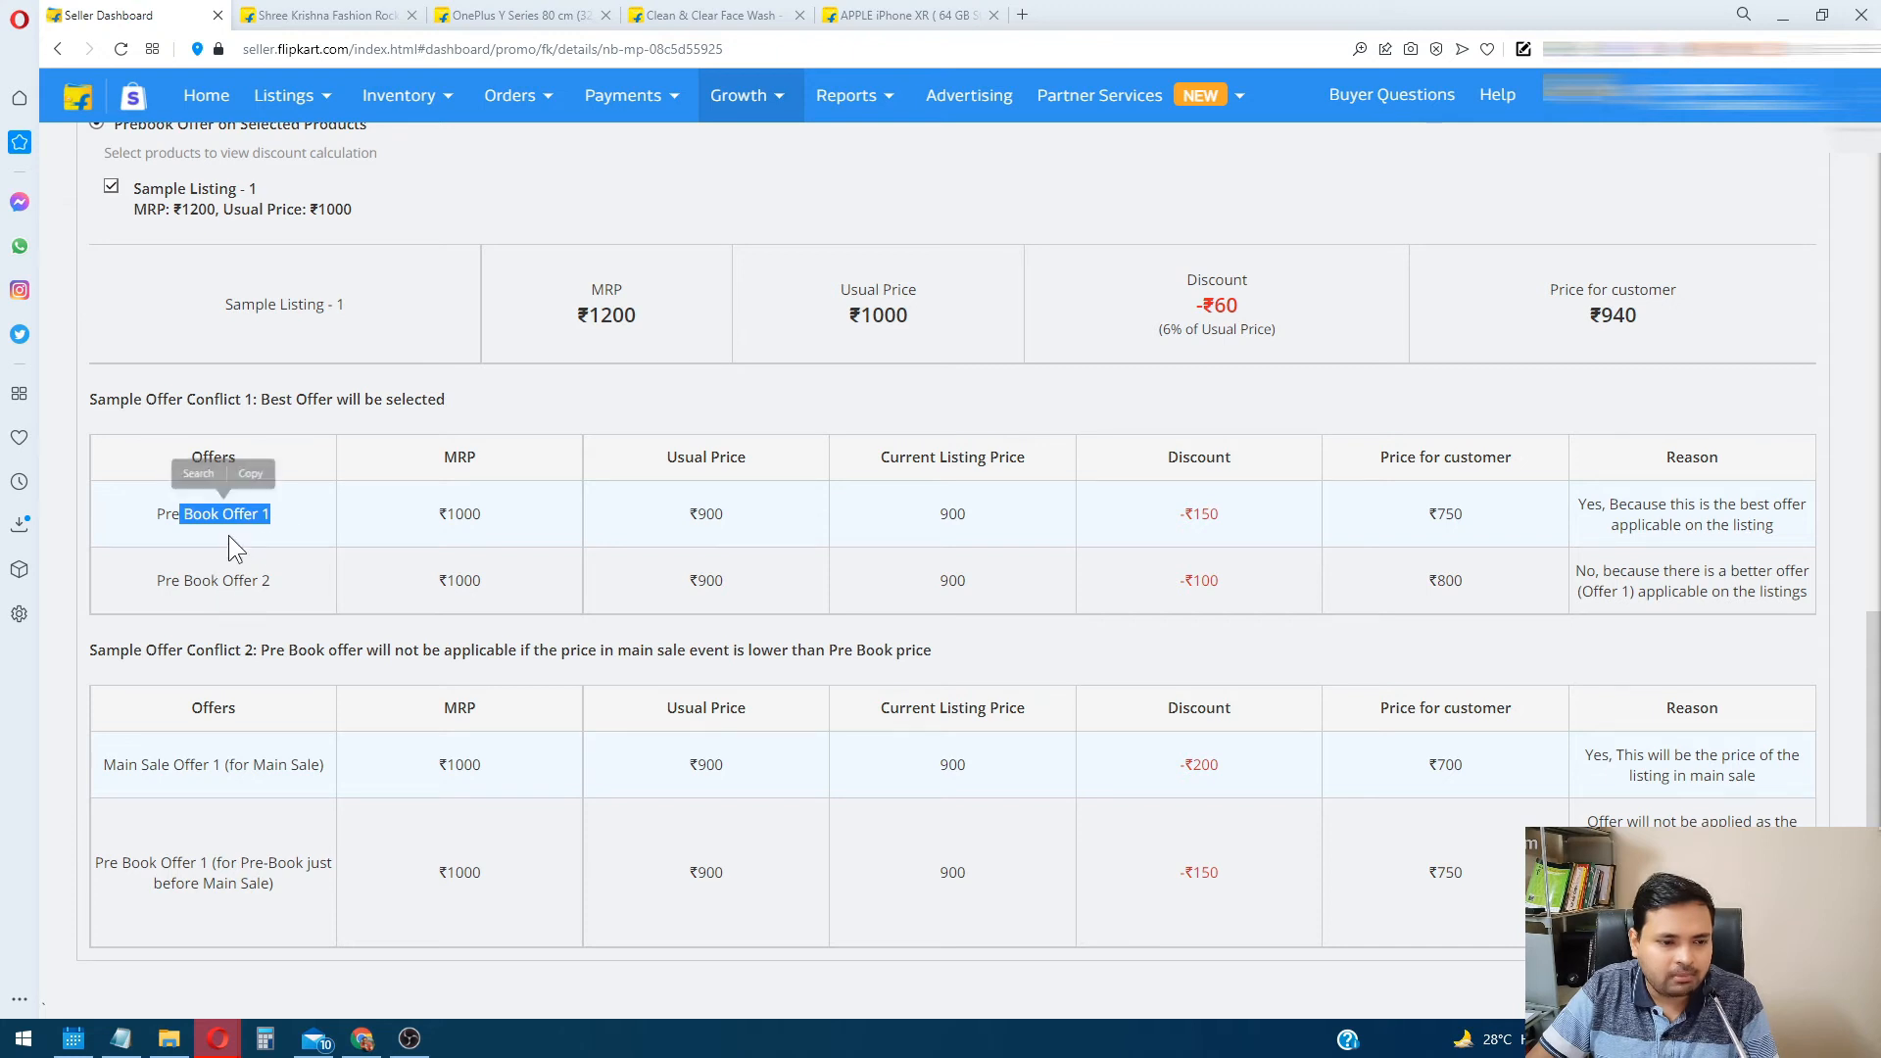
left_click_drag(223, 579, 285, 584)
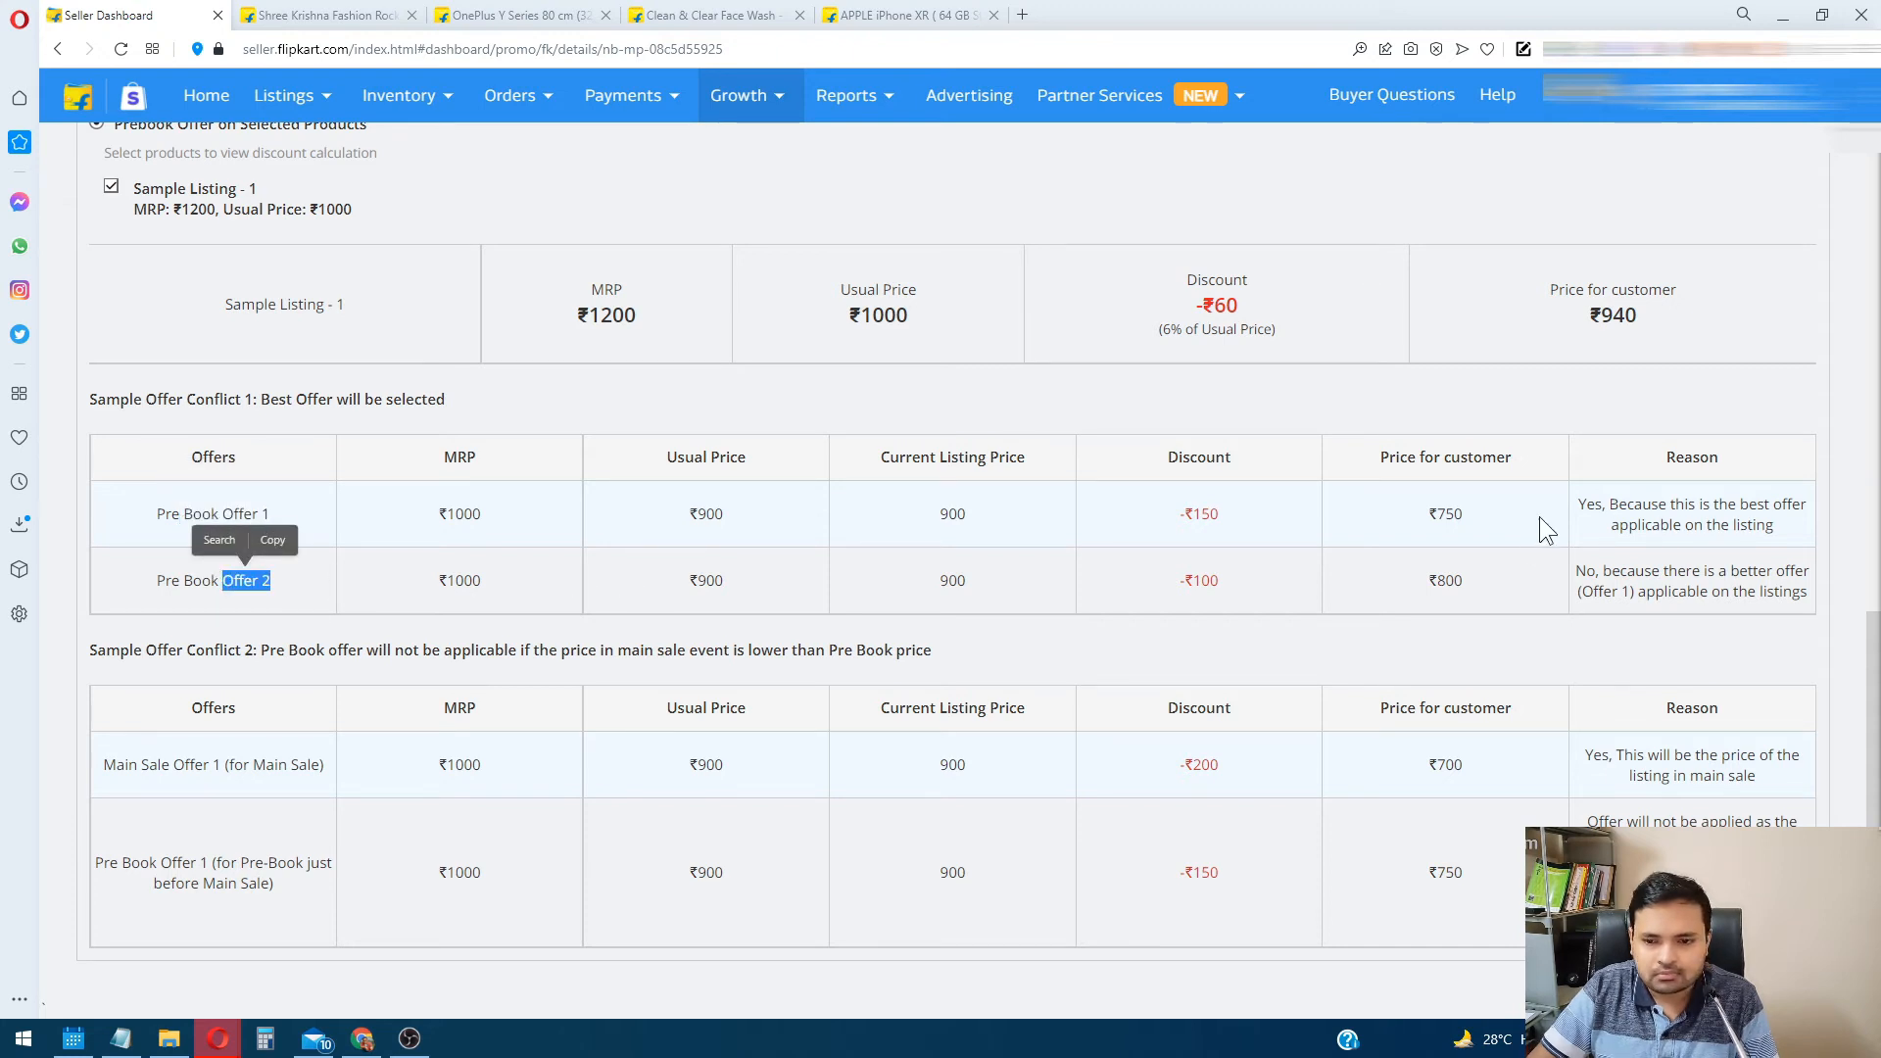
left_click_drag(1188, 506, 1220, 510)
left_click_drag(1180, 580, 1227, 581)
left_click(1224, 537)
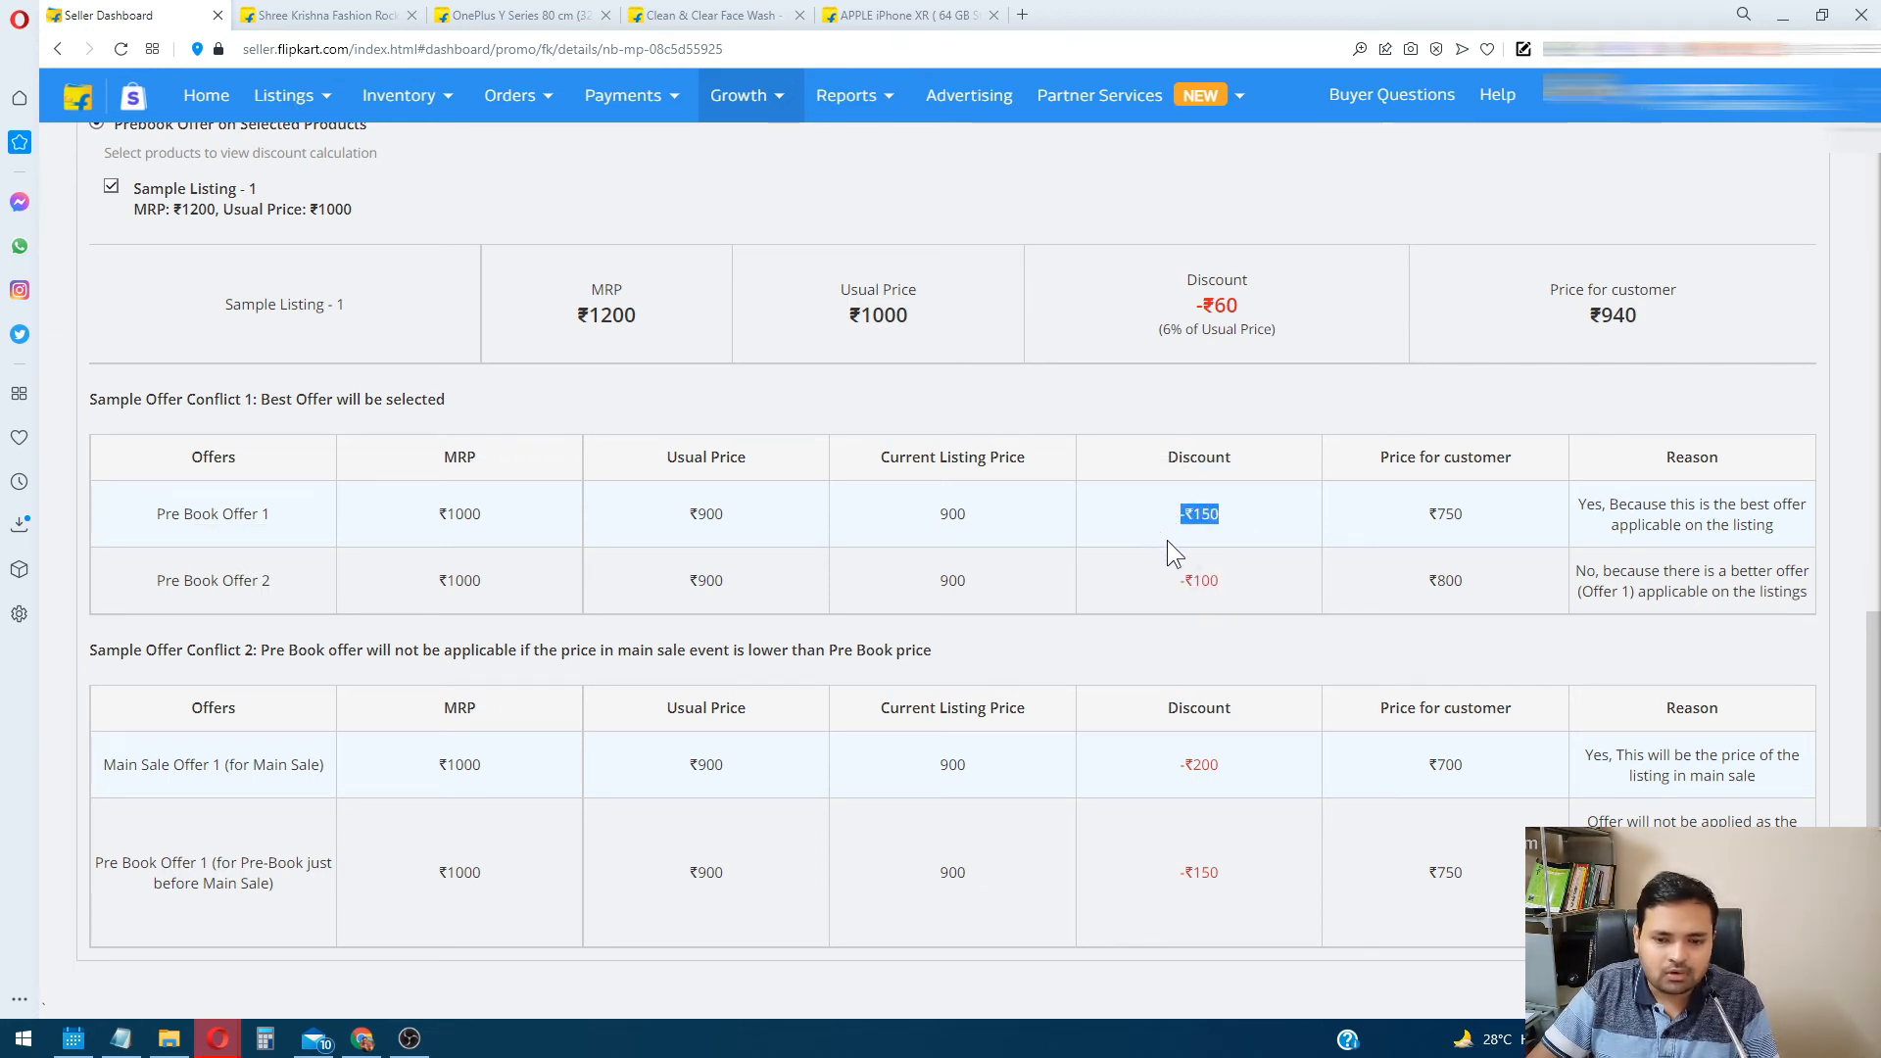
left_click(1230, 525)
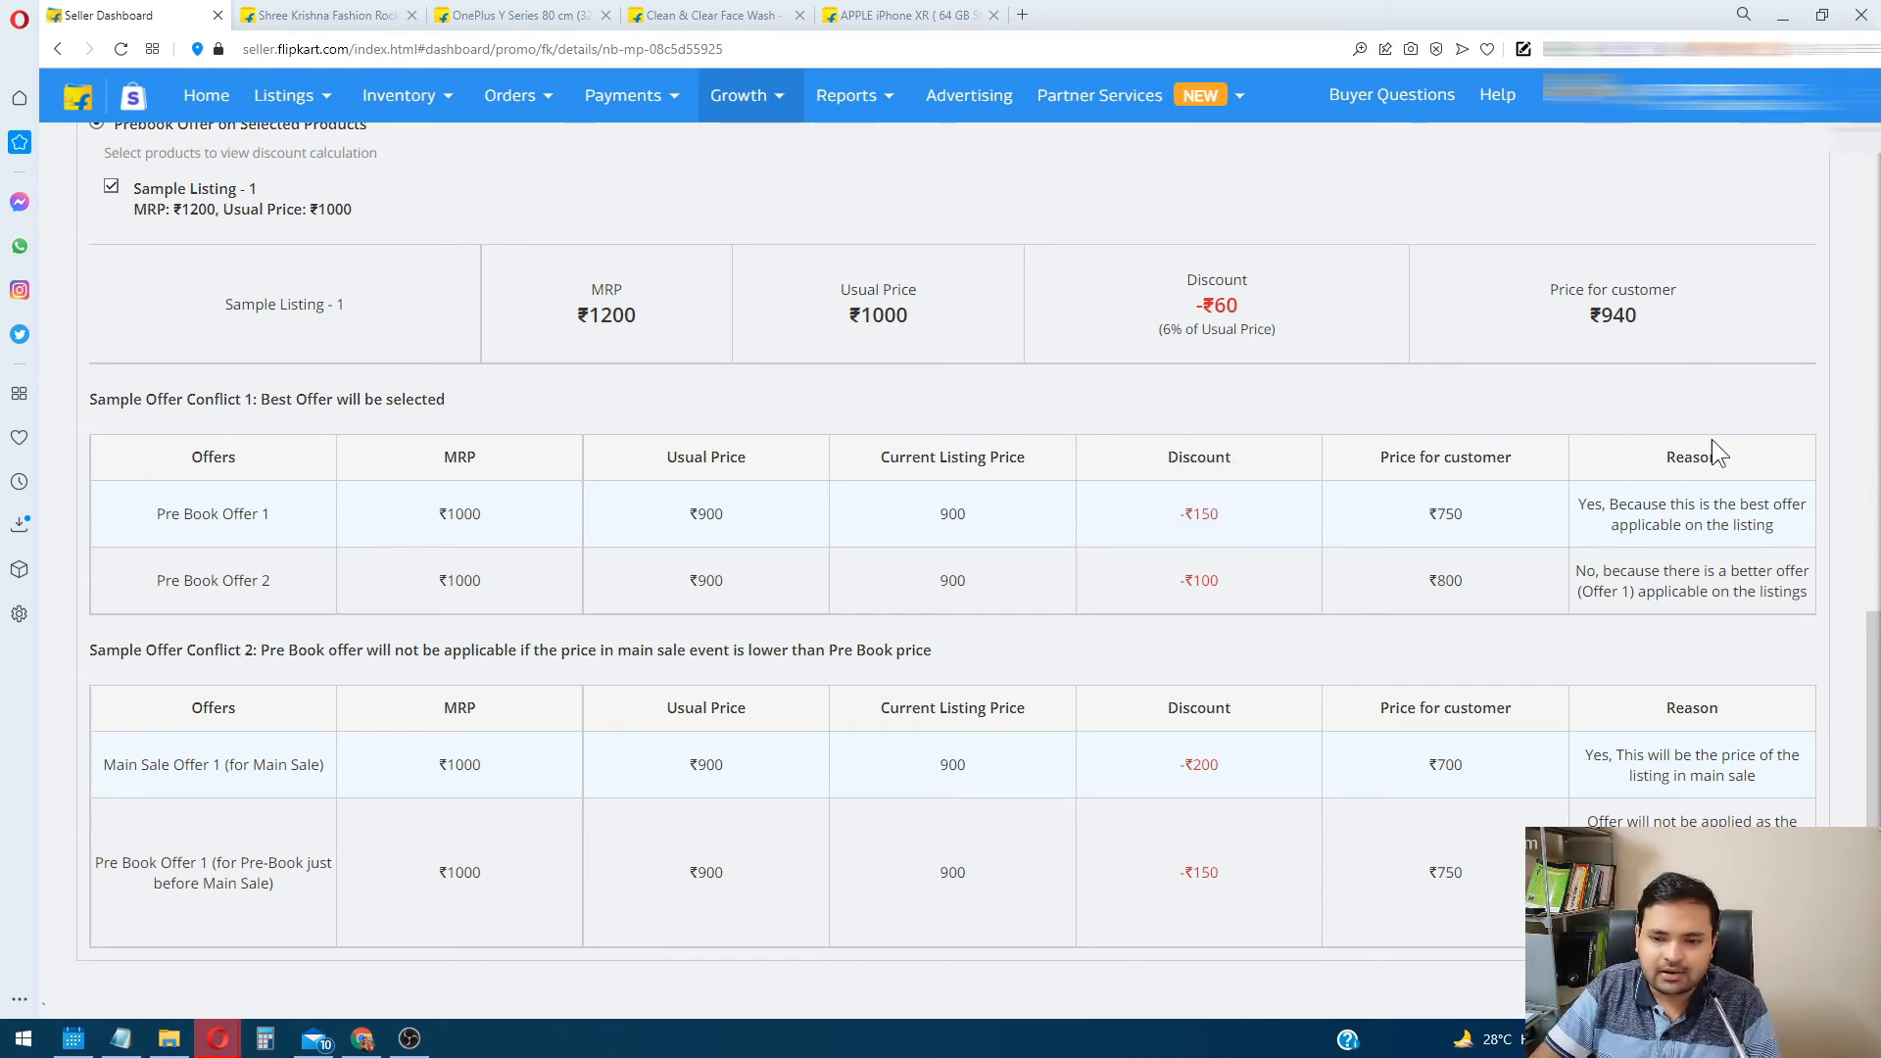
left_click_drag(1513, 513, 1398, 515)
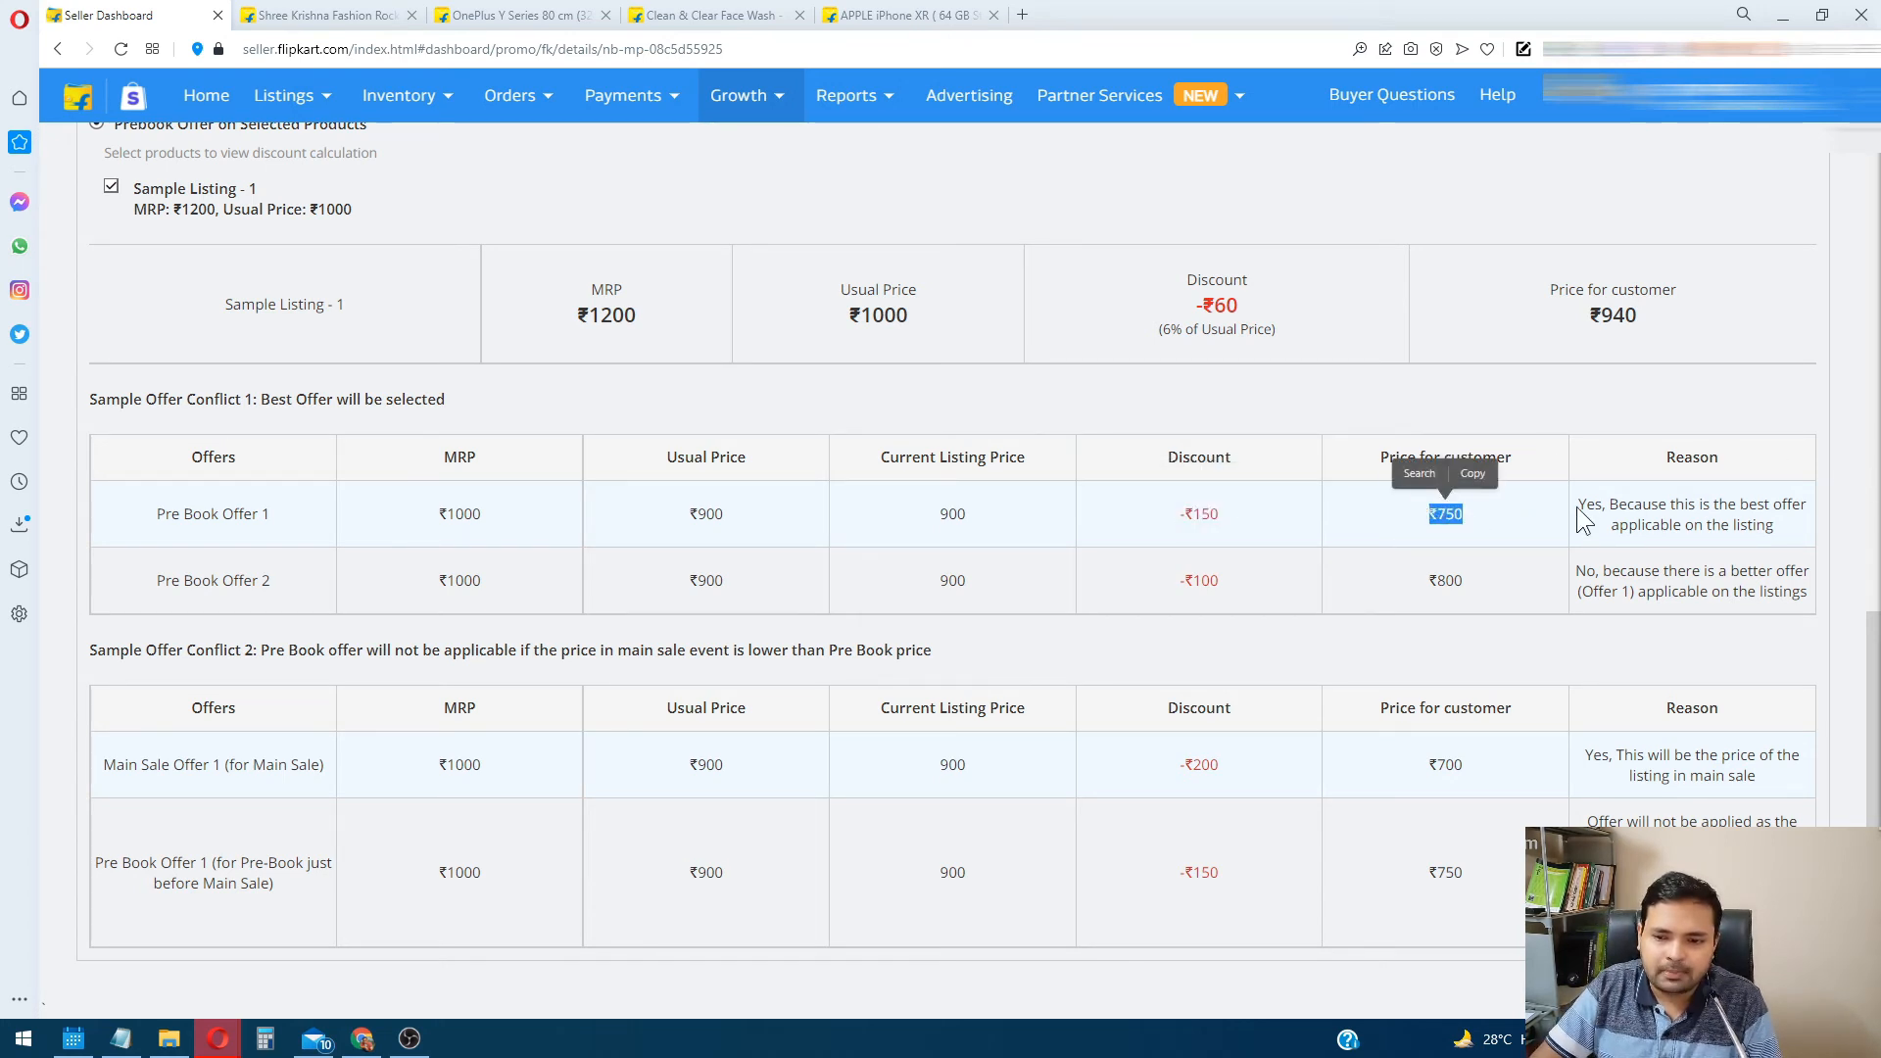
left_click_drag(1577, 505, 1681, 524)
left_click(1535, 551)
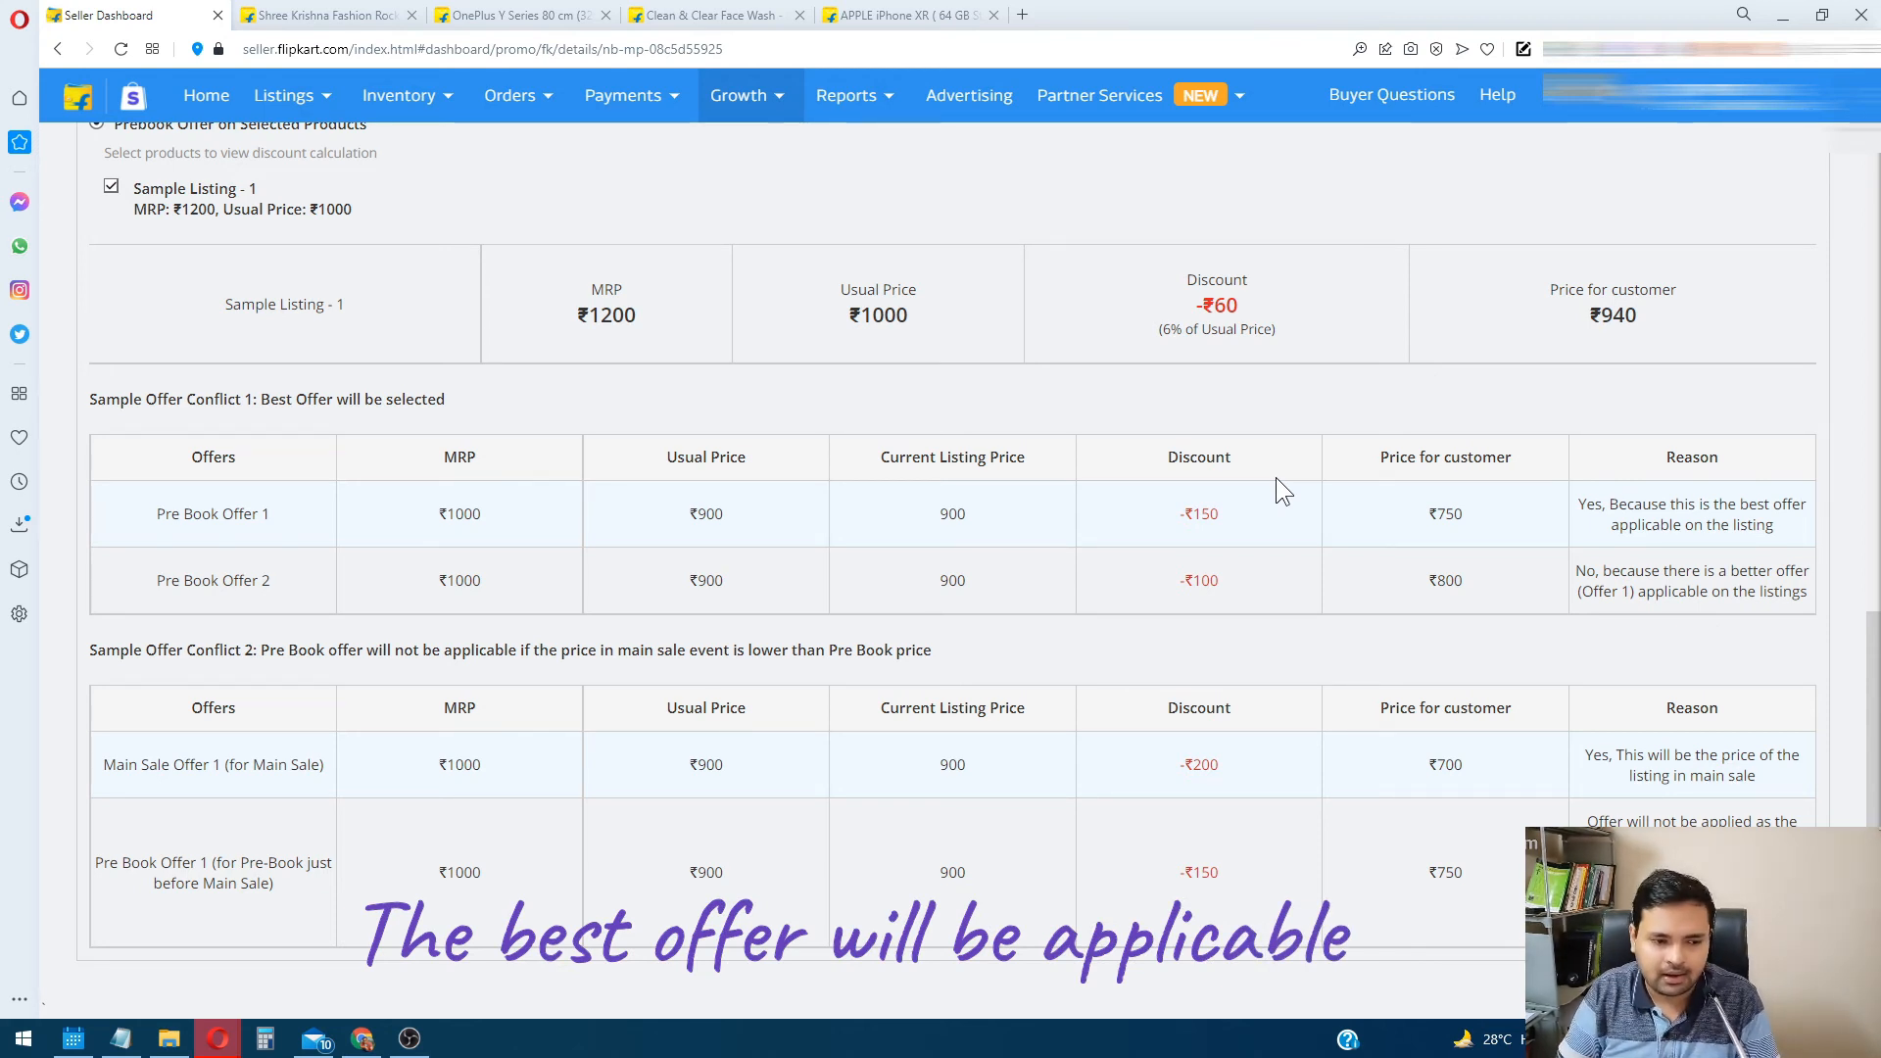
Download the eligible listing IDs for the Home Improvement offer and open the CSV file in Excel
scroll(1091, 324, "up", 6)
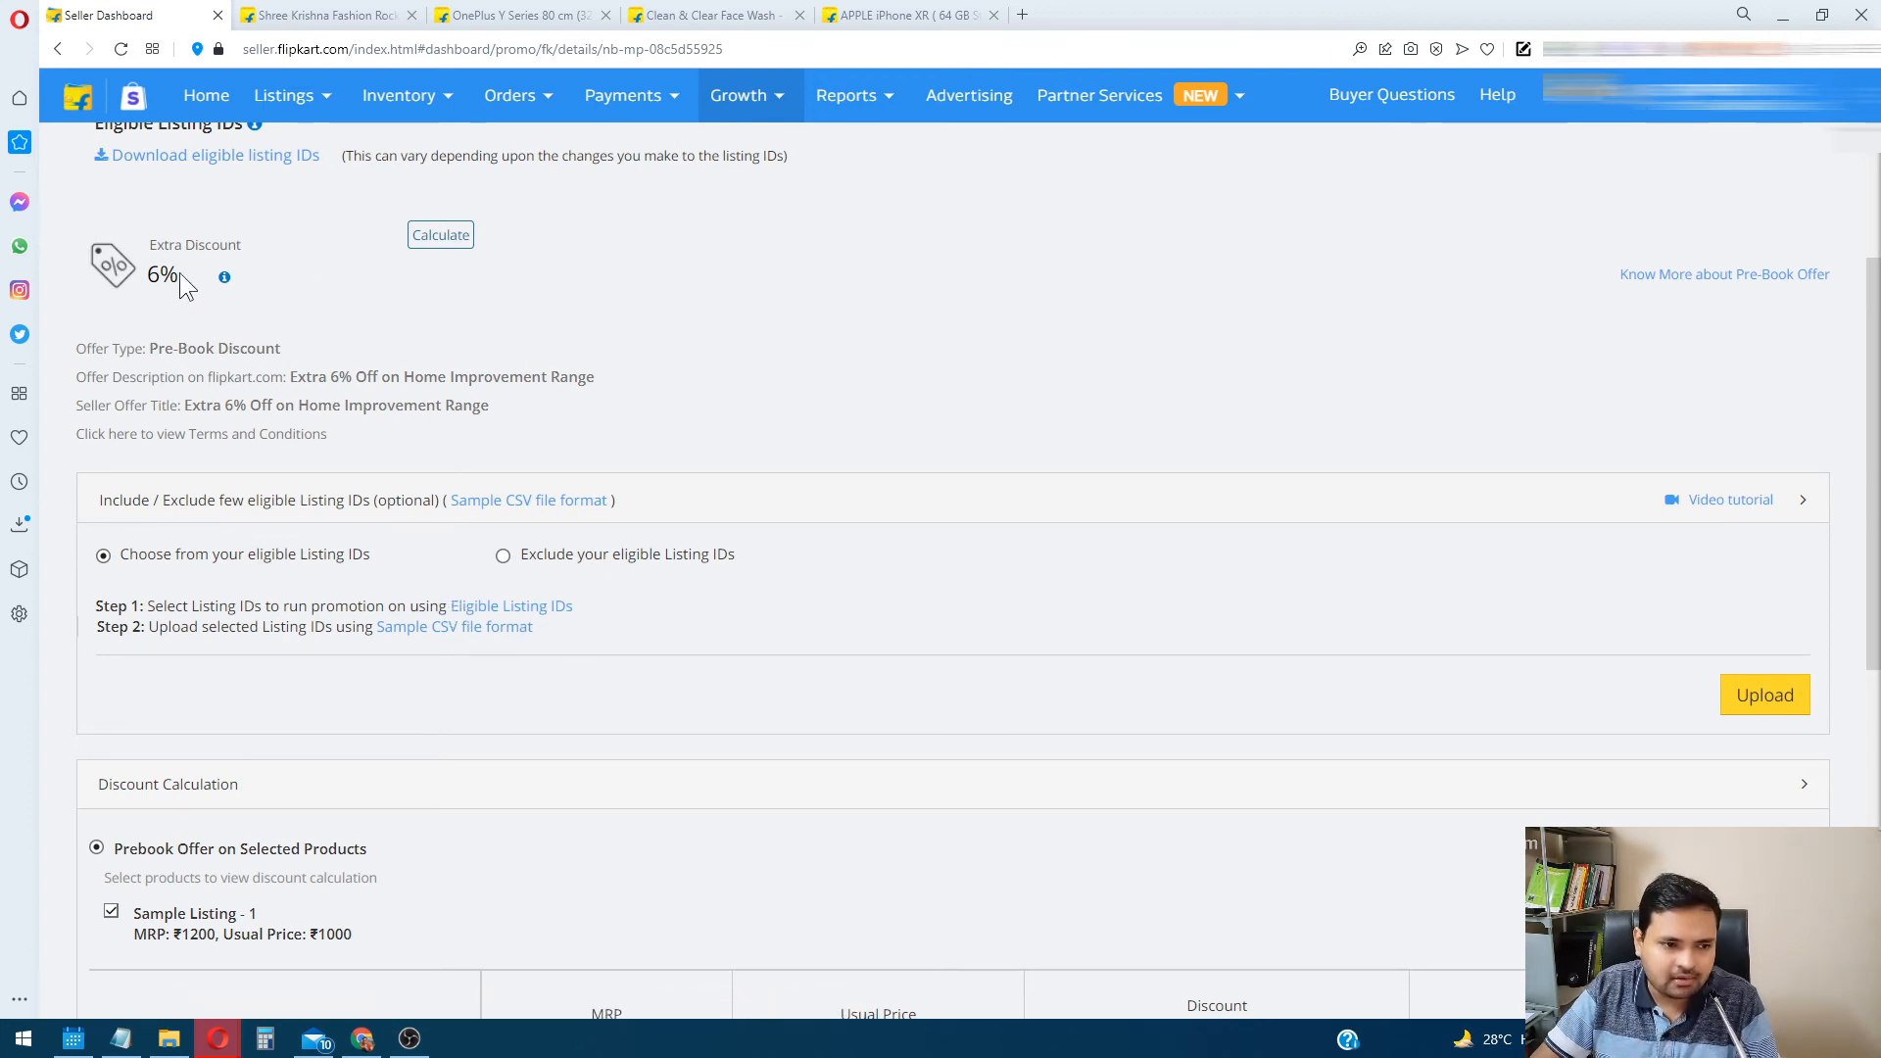
left_click(546, 612)
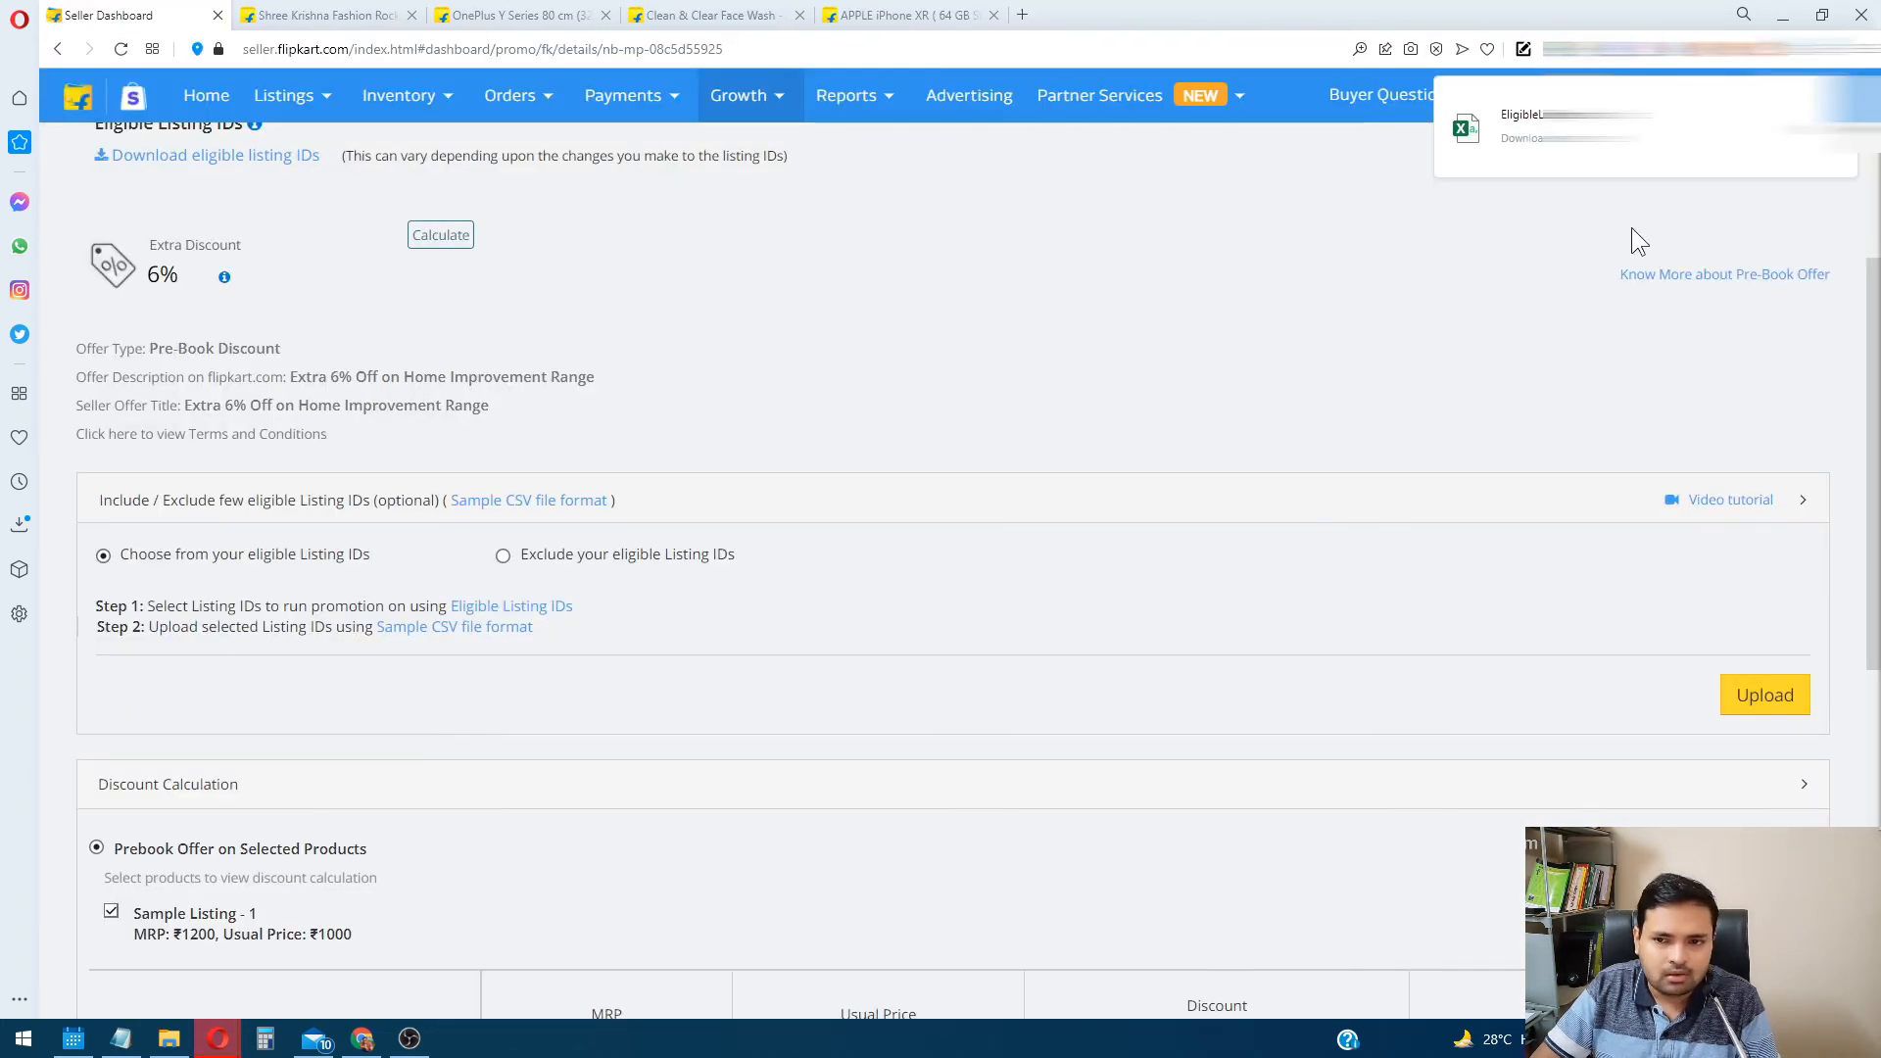
left_click(1638, 158)
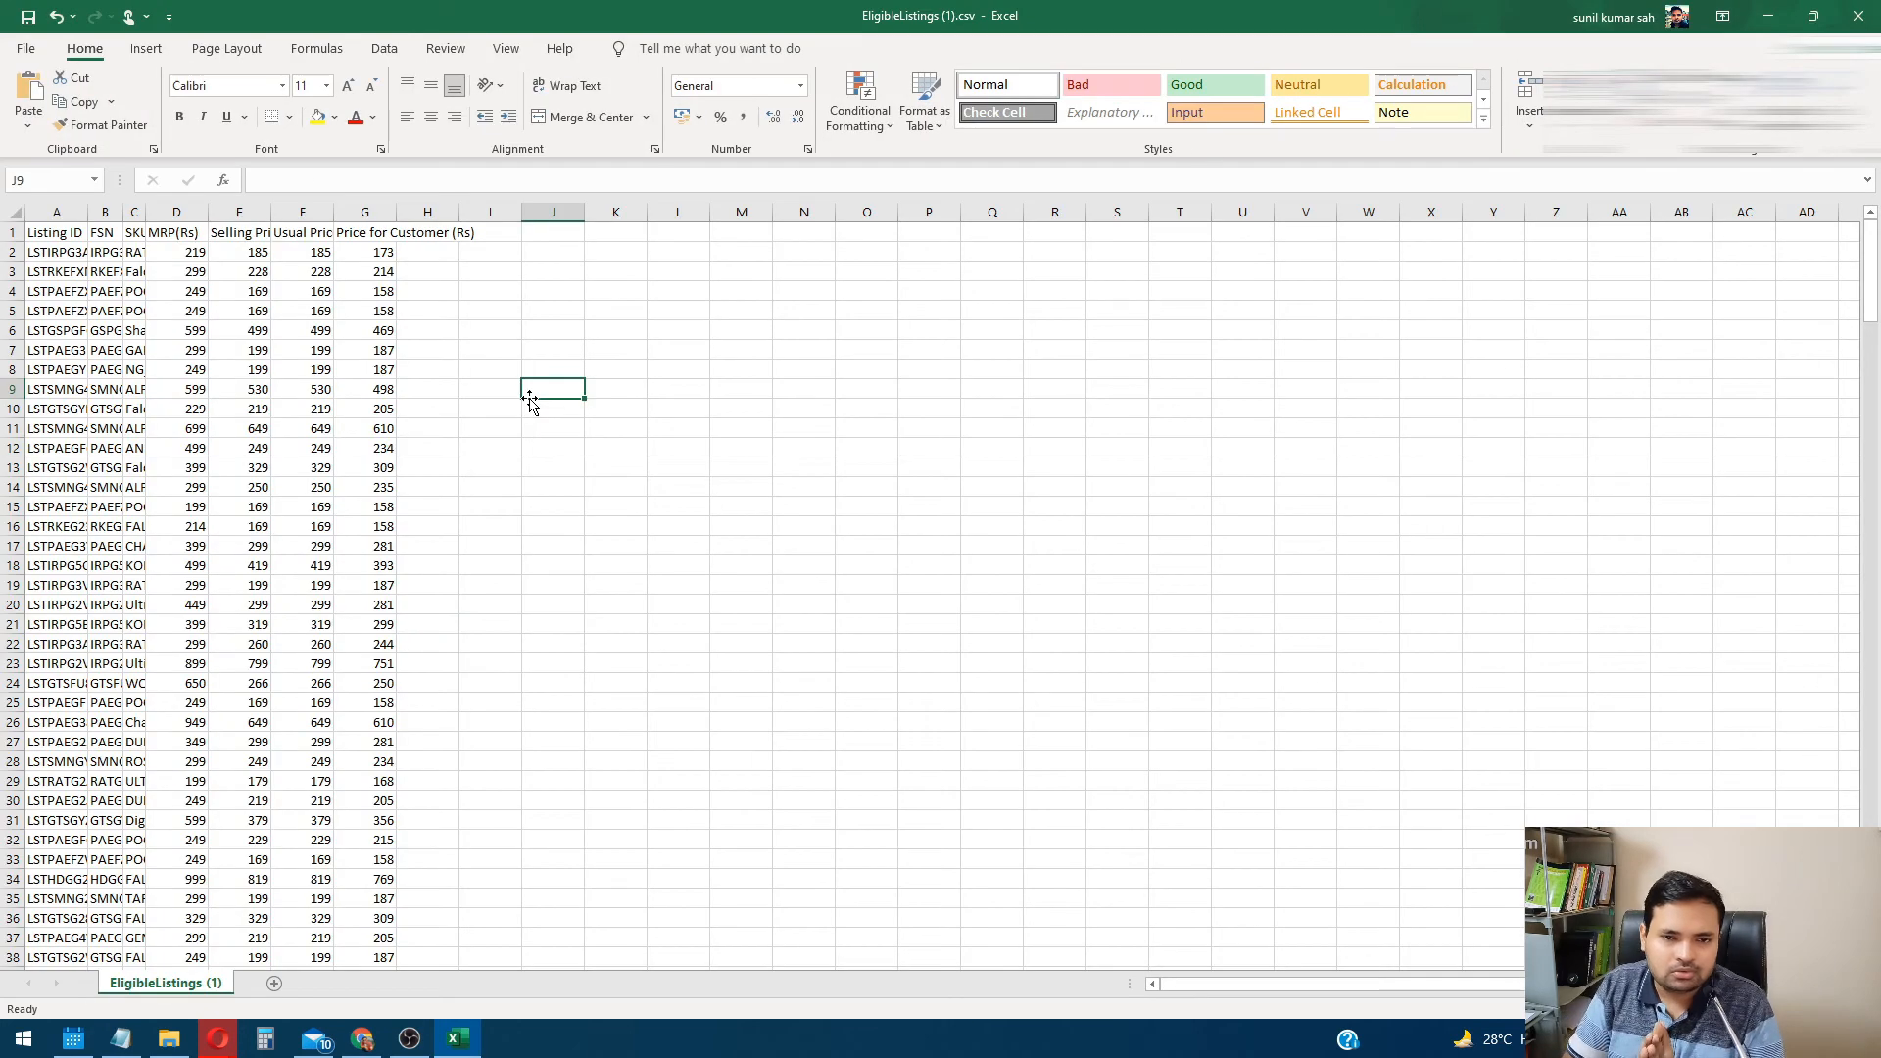
Examine the eligible listings and the Listing ID, FSN, SKU, MRP and selling price columns
scroll(461, 462, "down", 20)
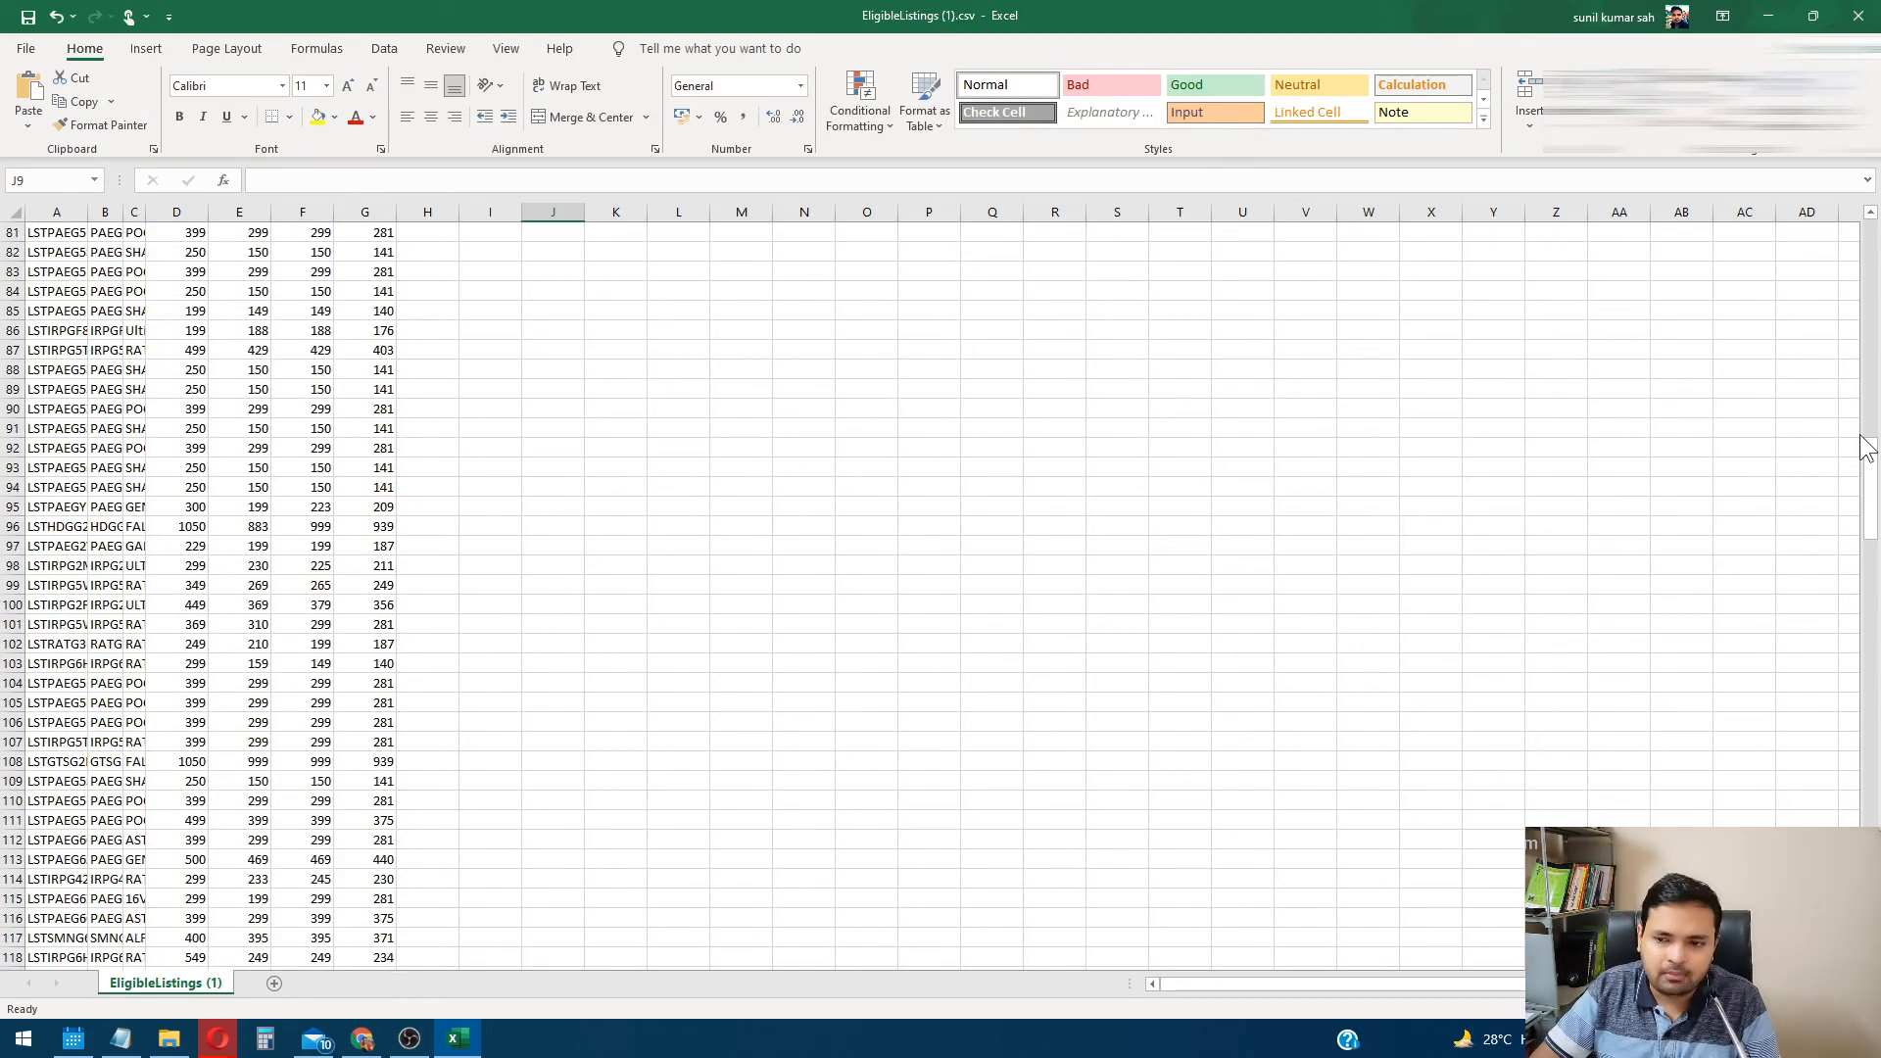
left_click_drag(1872, 472, 1832, 783)
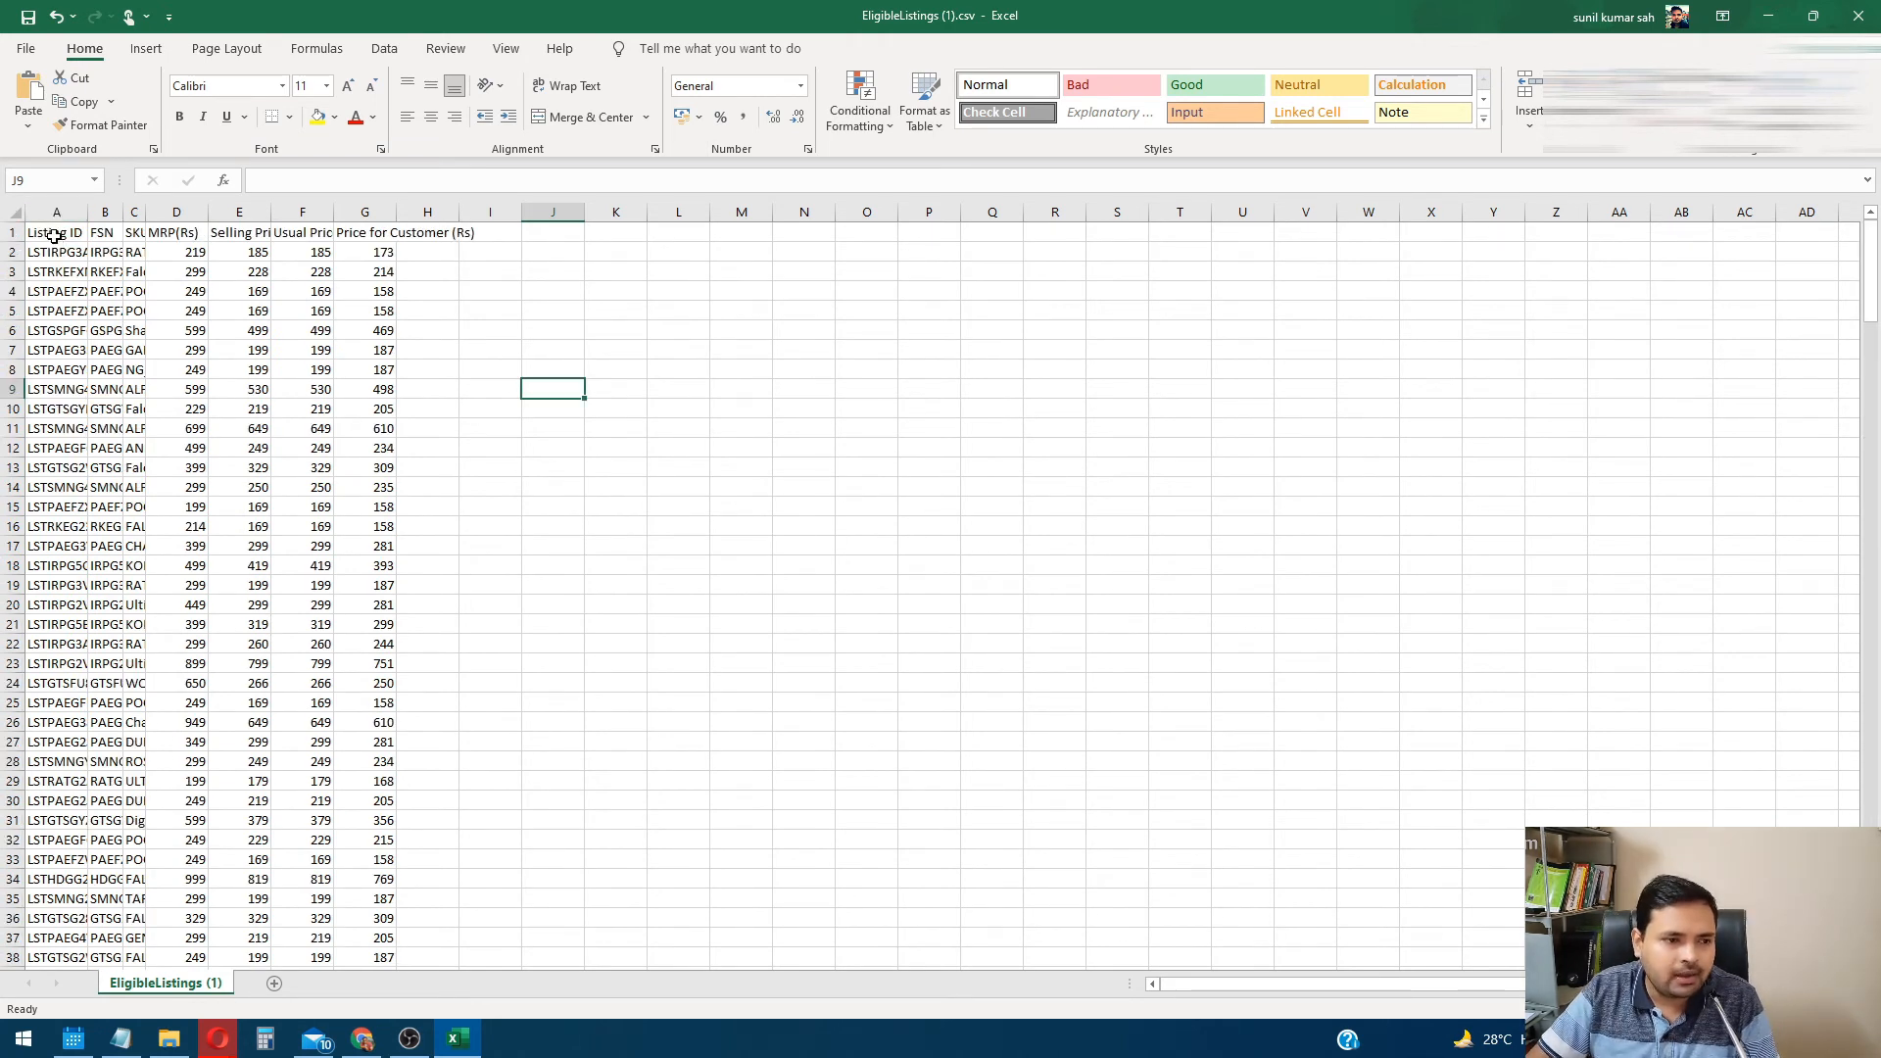
left_click(54, 236)
left_click(103, 238)
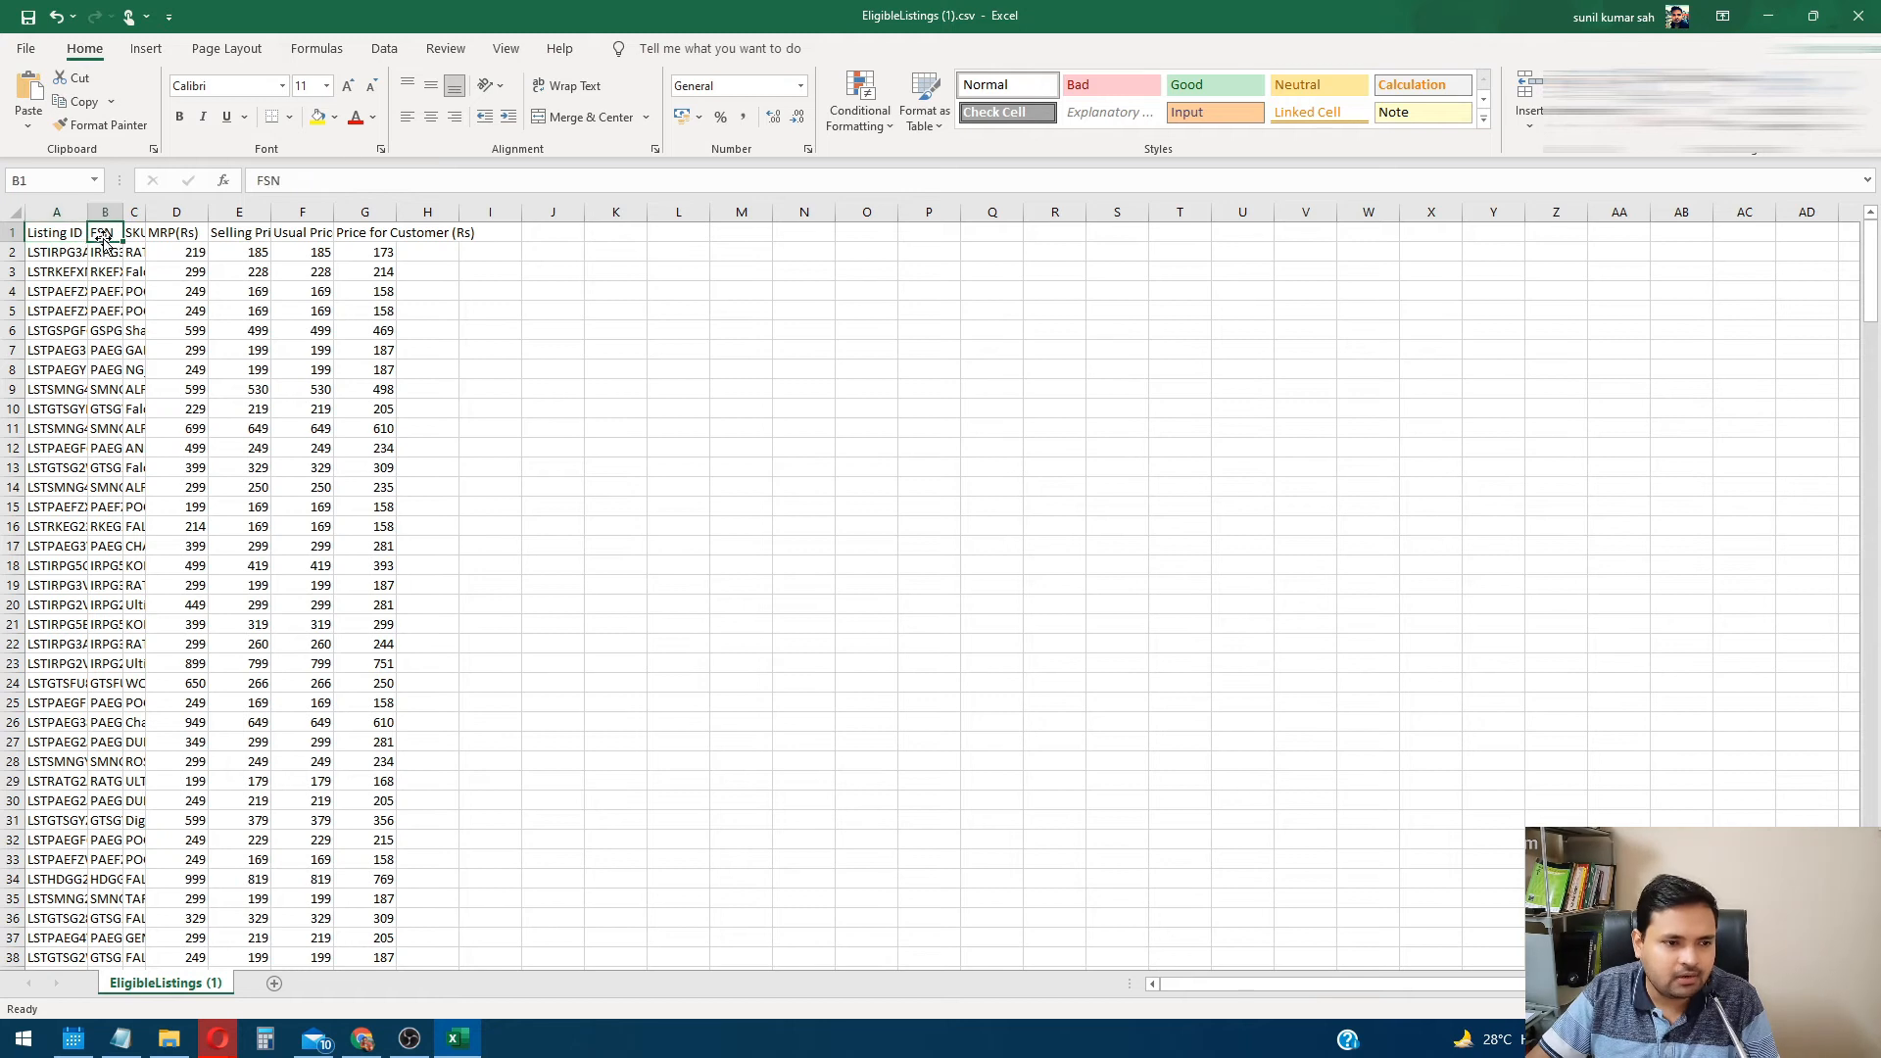
left_click(138, 236)
left_click(171, 235)
left_click(253, 238)
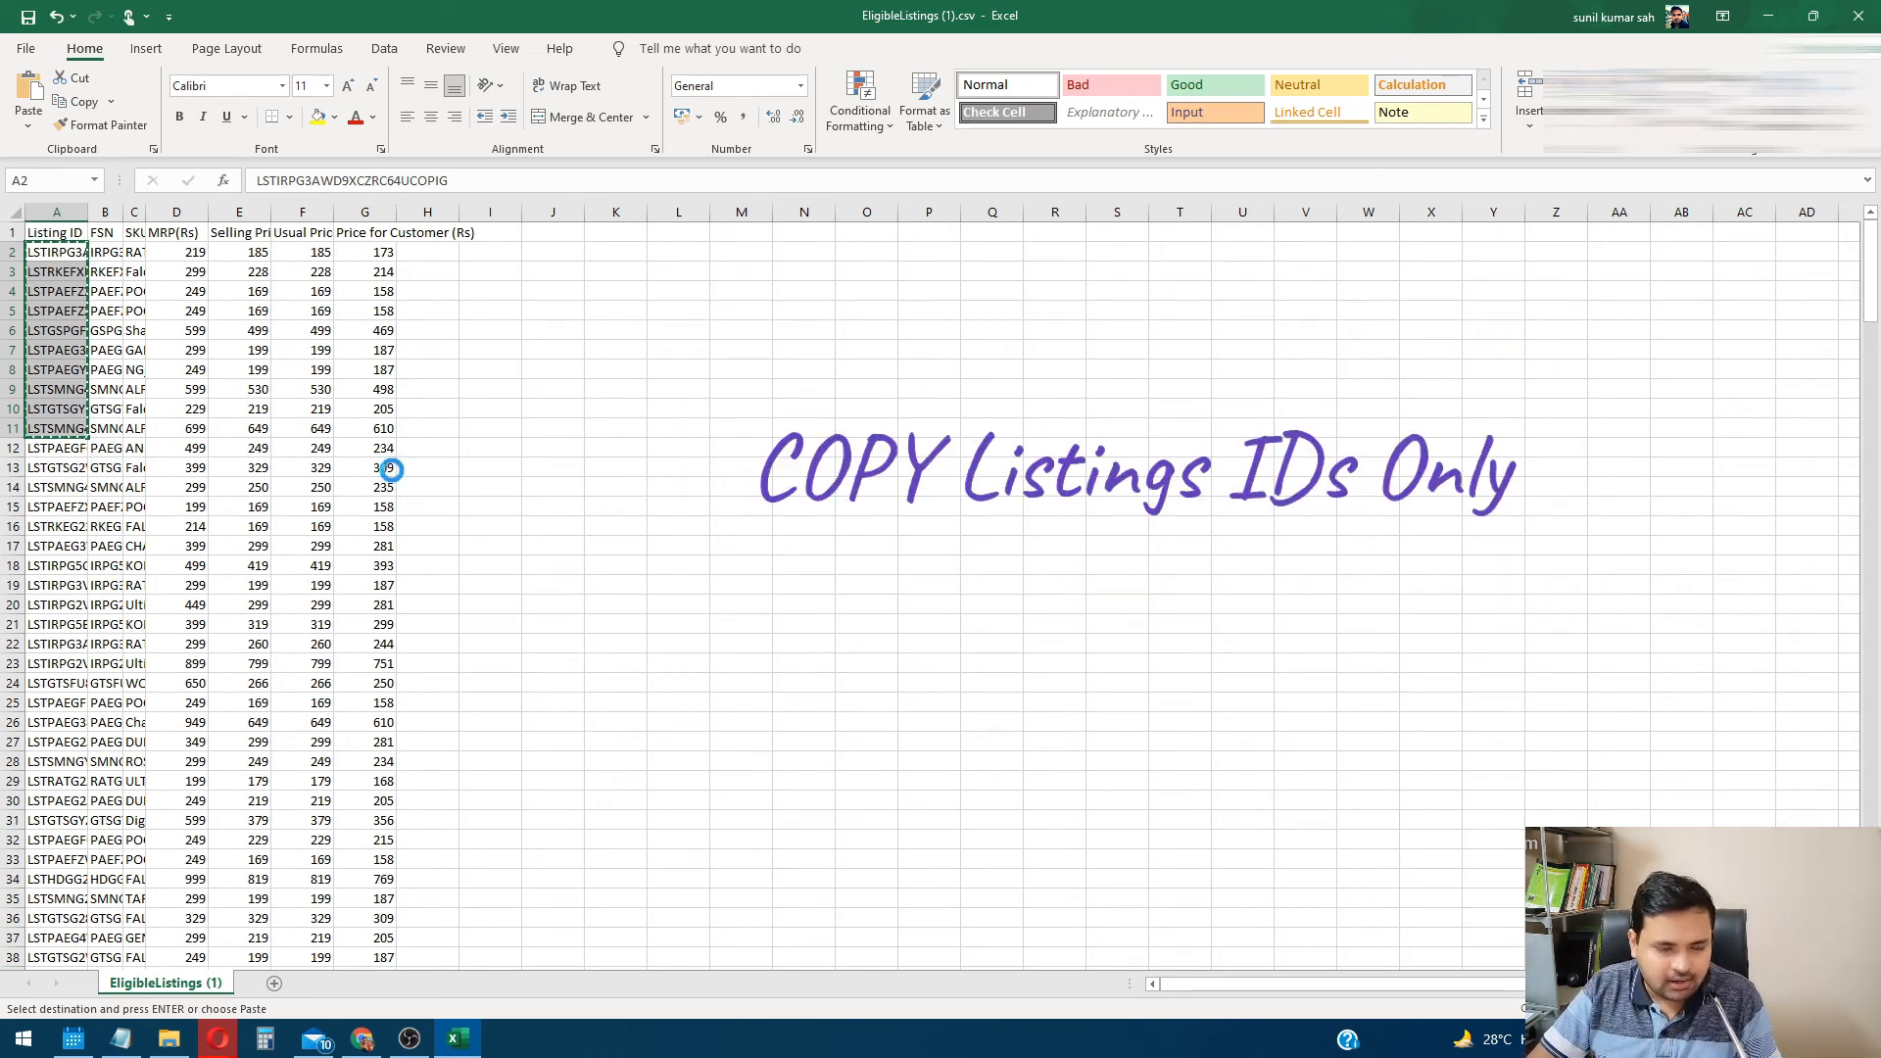
Download and open the sample CSV file from the offer page, and paste the copied listing IDs starting in cell A3
key("alt+Tab")
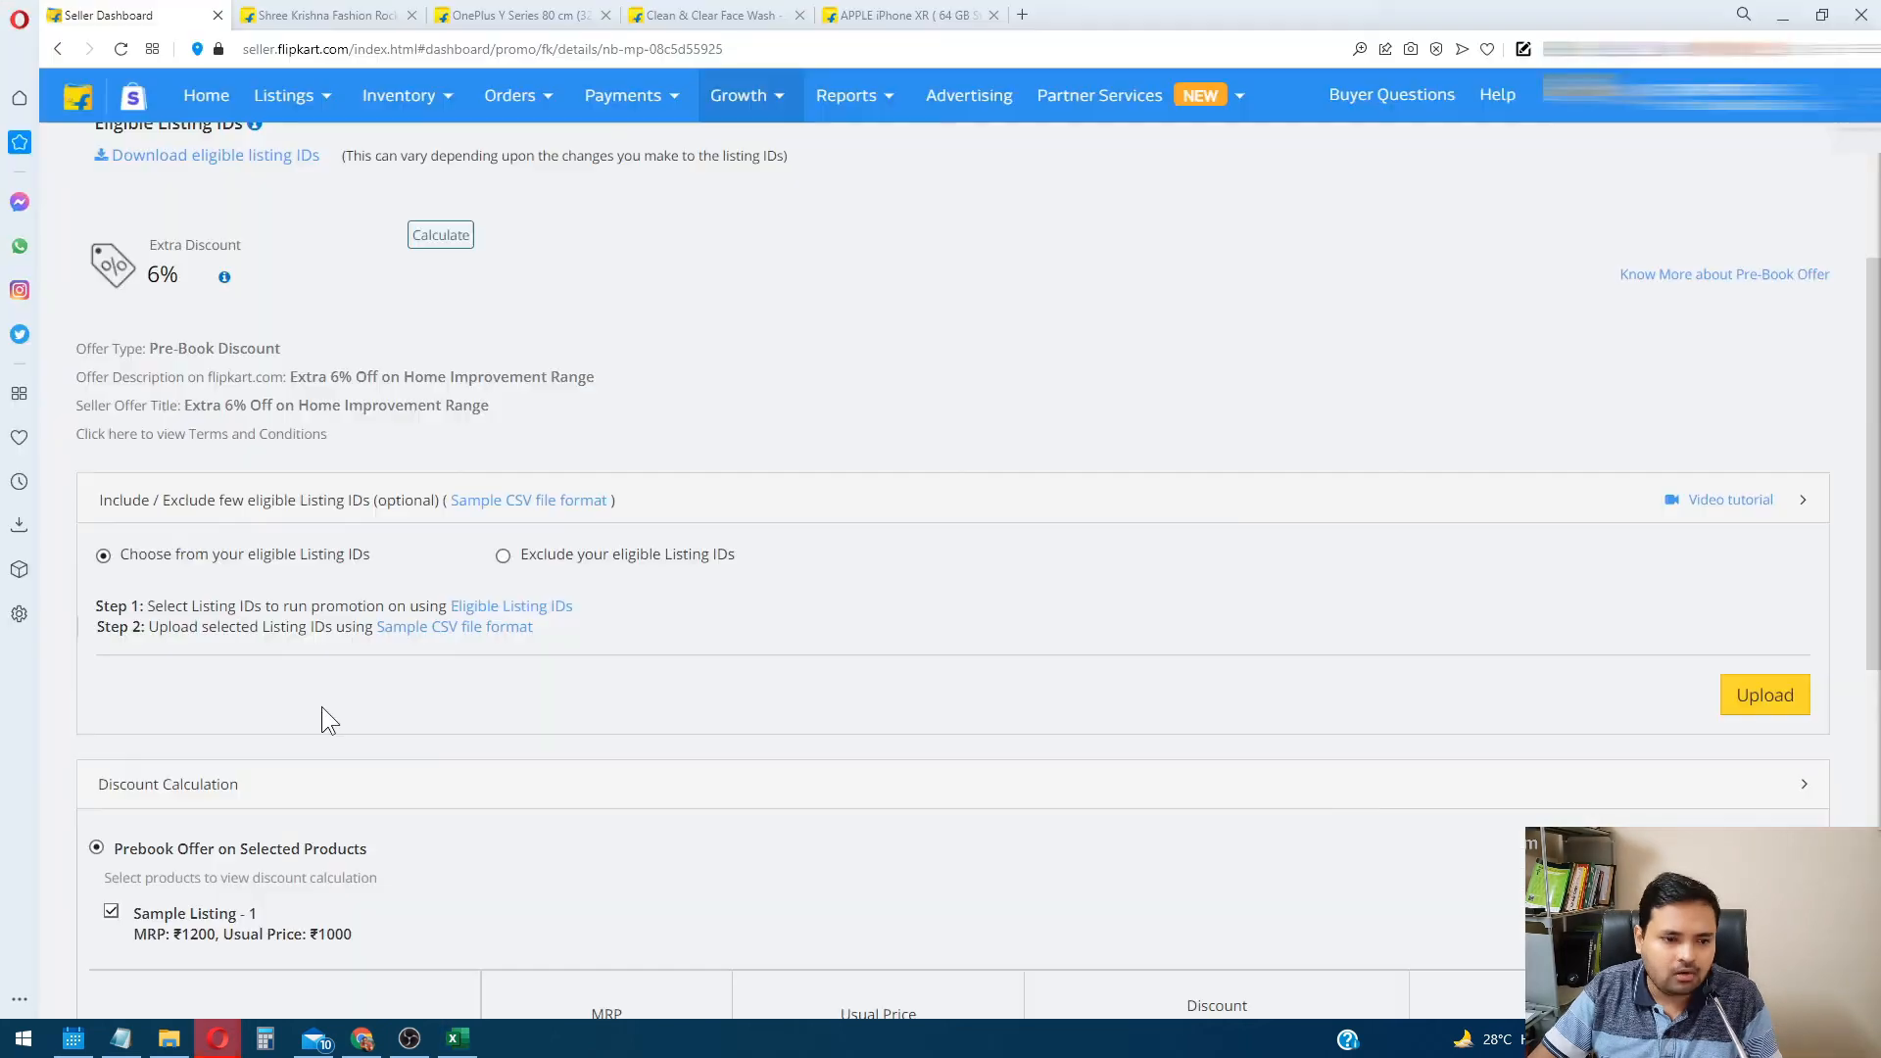
left_click(493, 632)
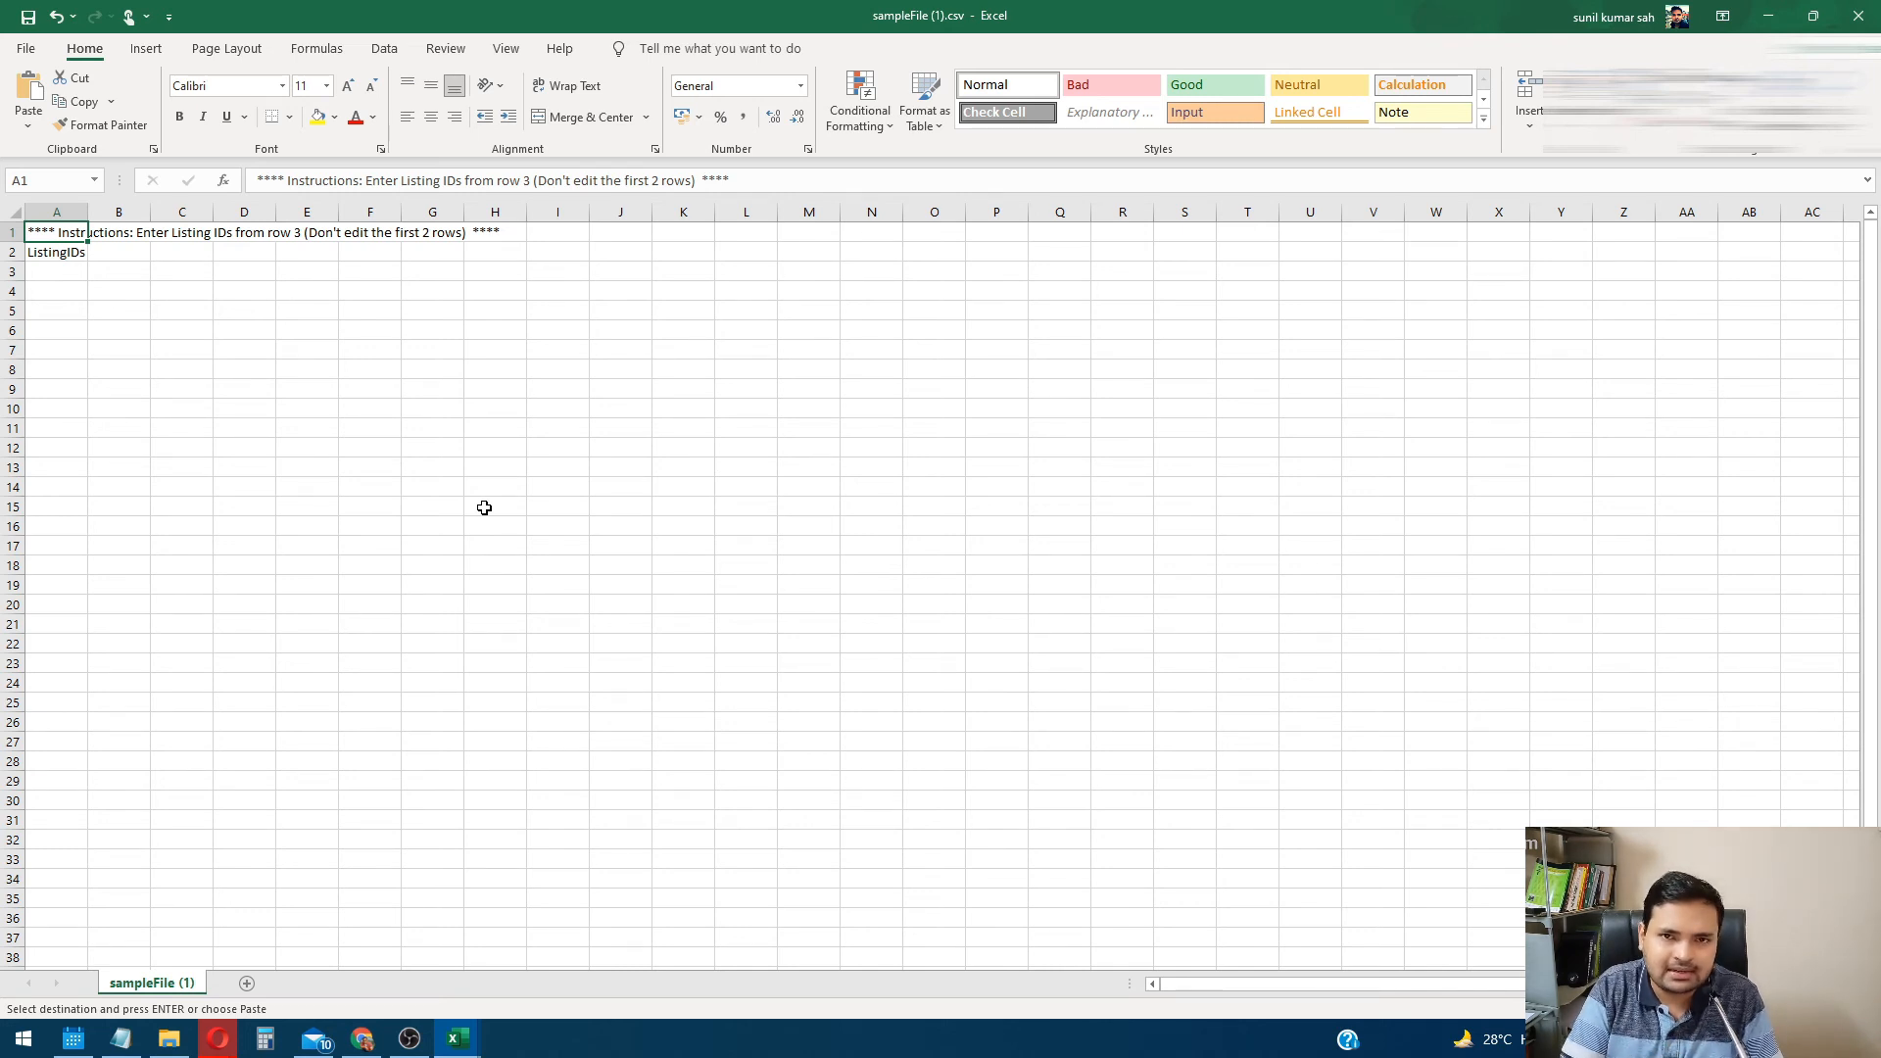
left_click(59, 270)
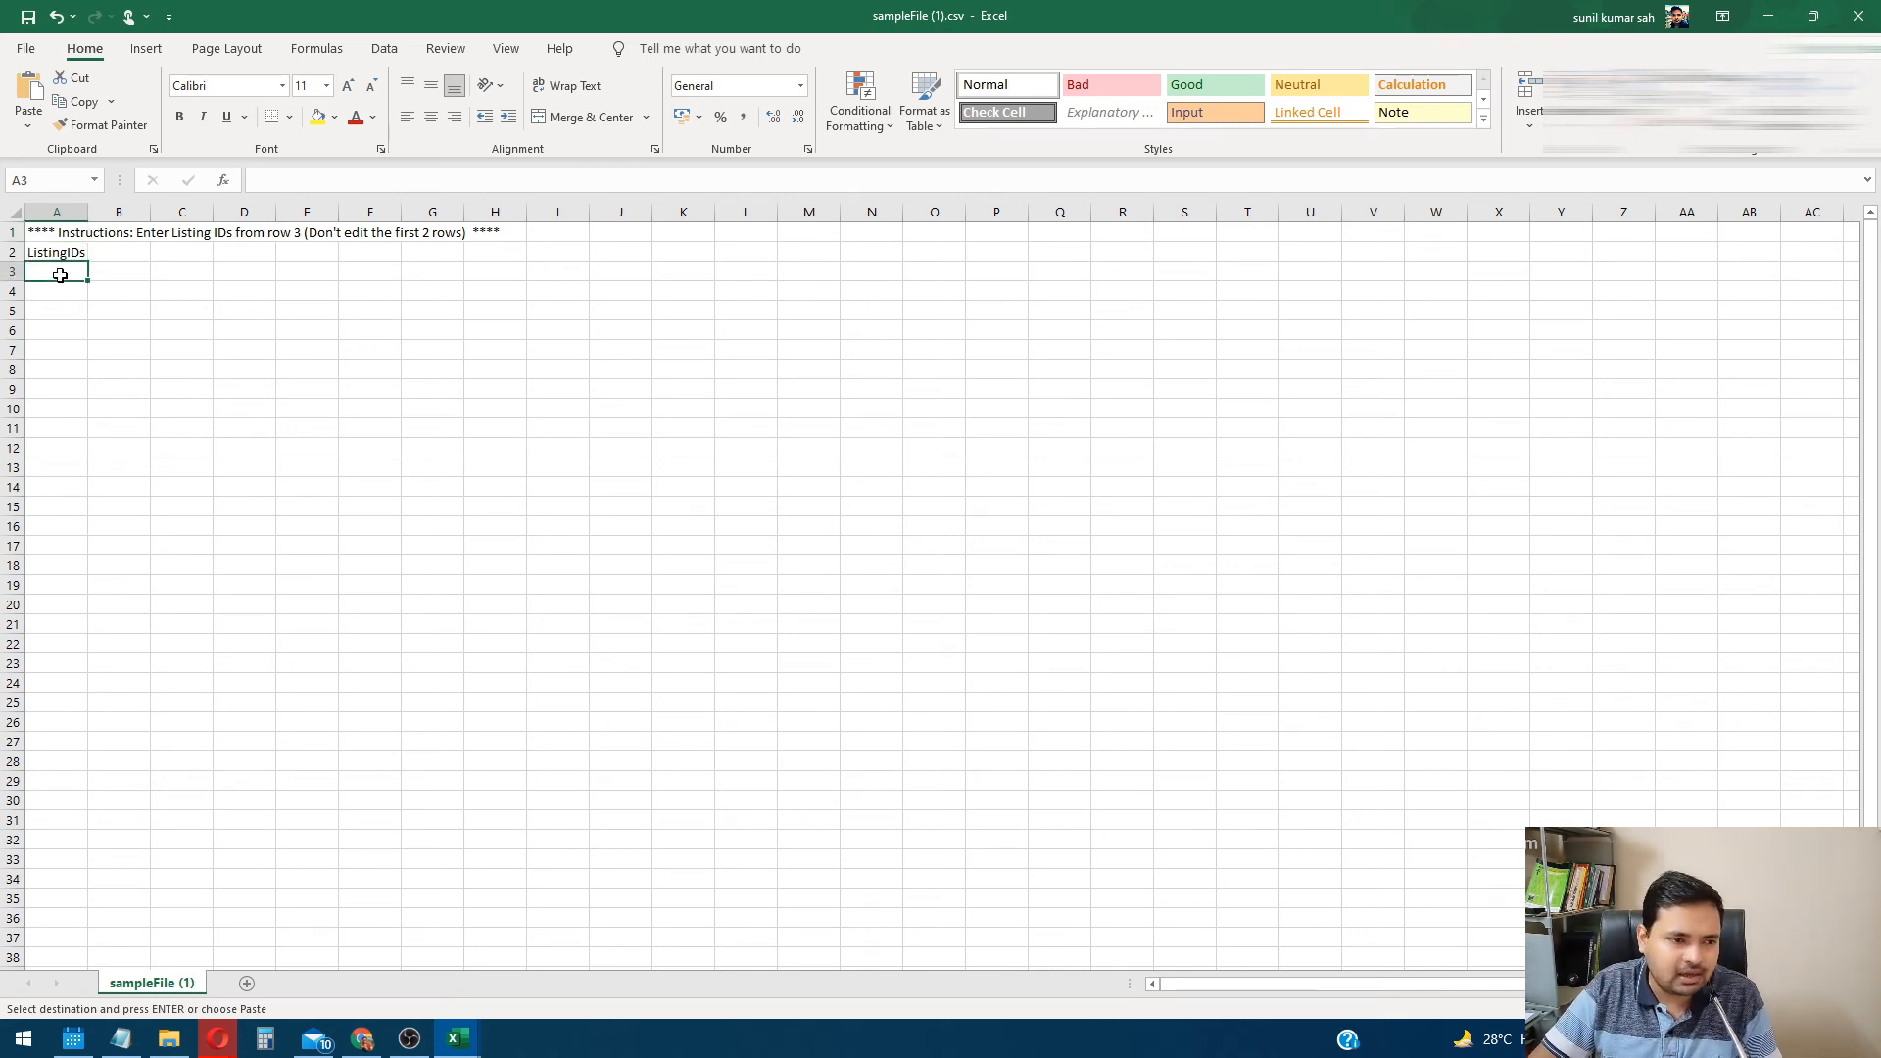
key("ctrl+v")
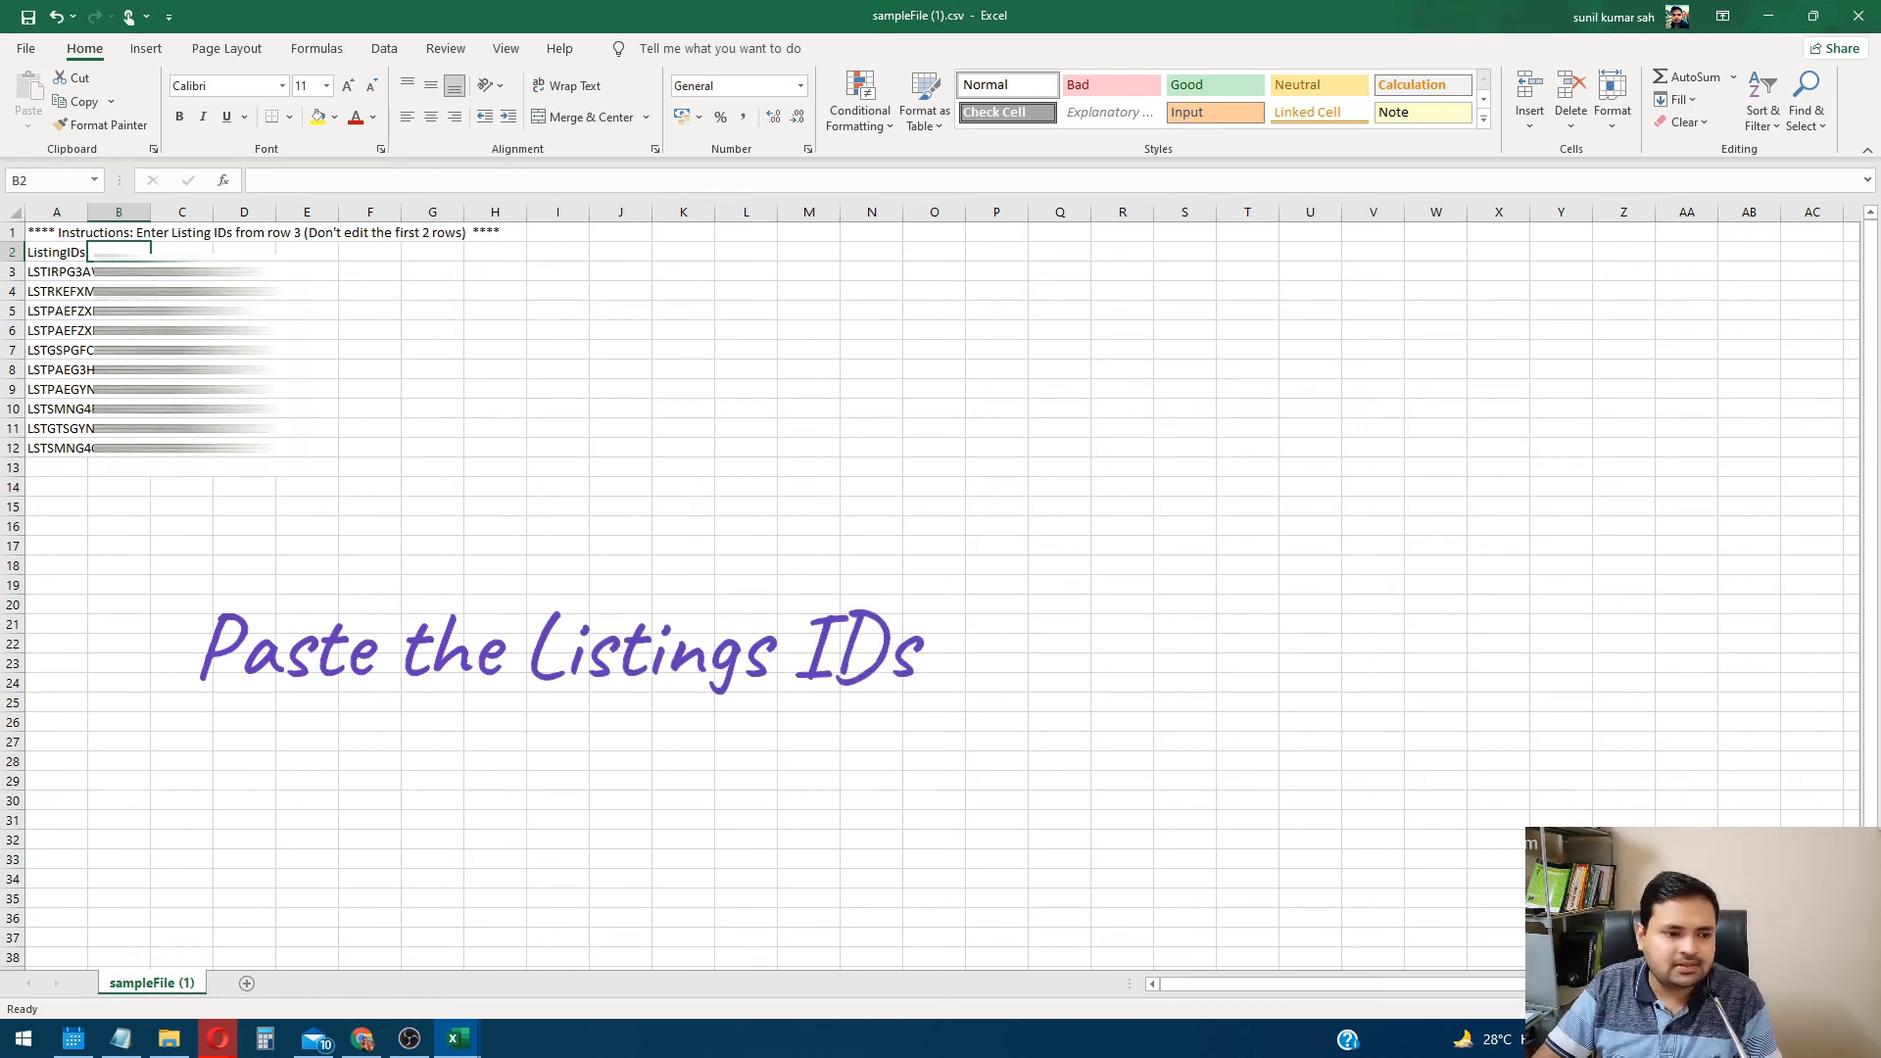
Save the sample file with the pasted listing IDs, keeping the CSV format, and minimize Excel to return to the offer page
key("ctrl+s")
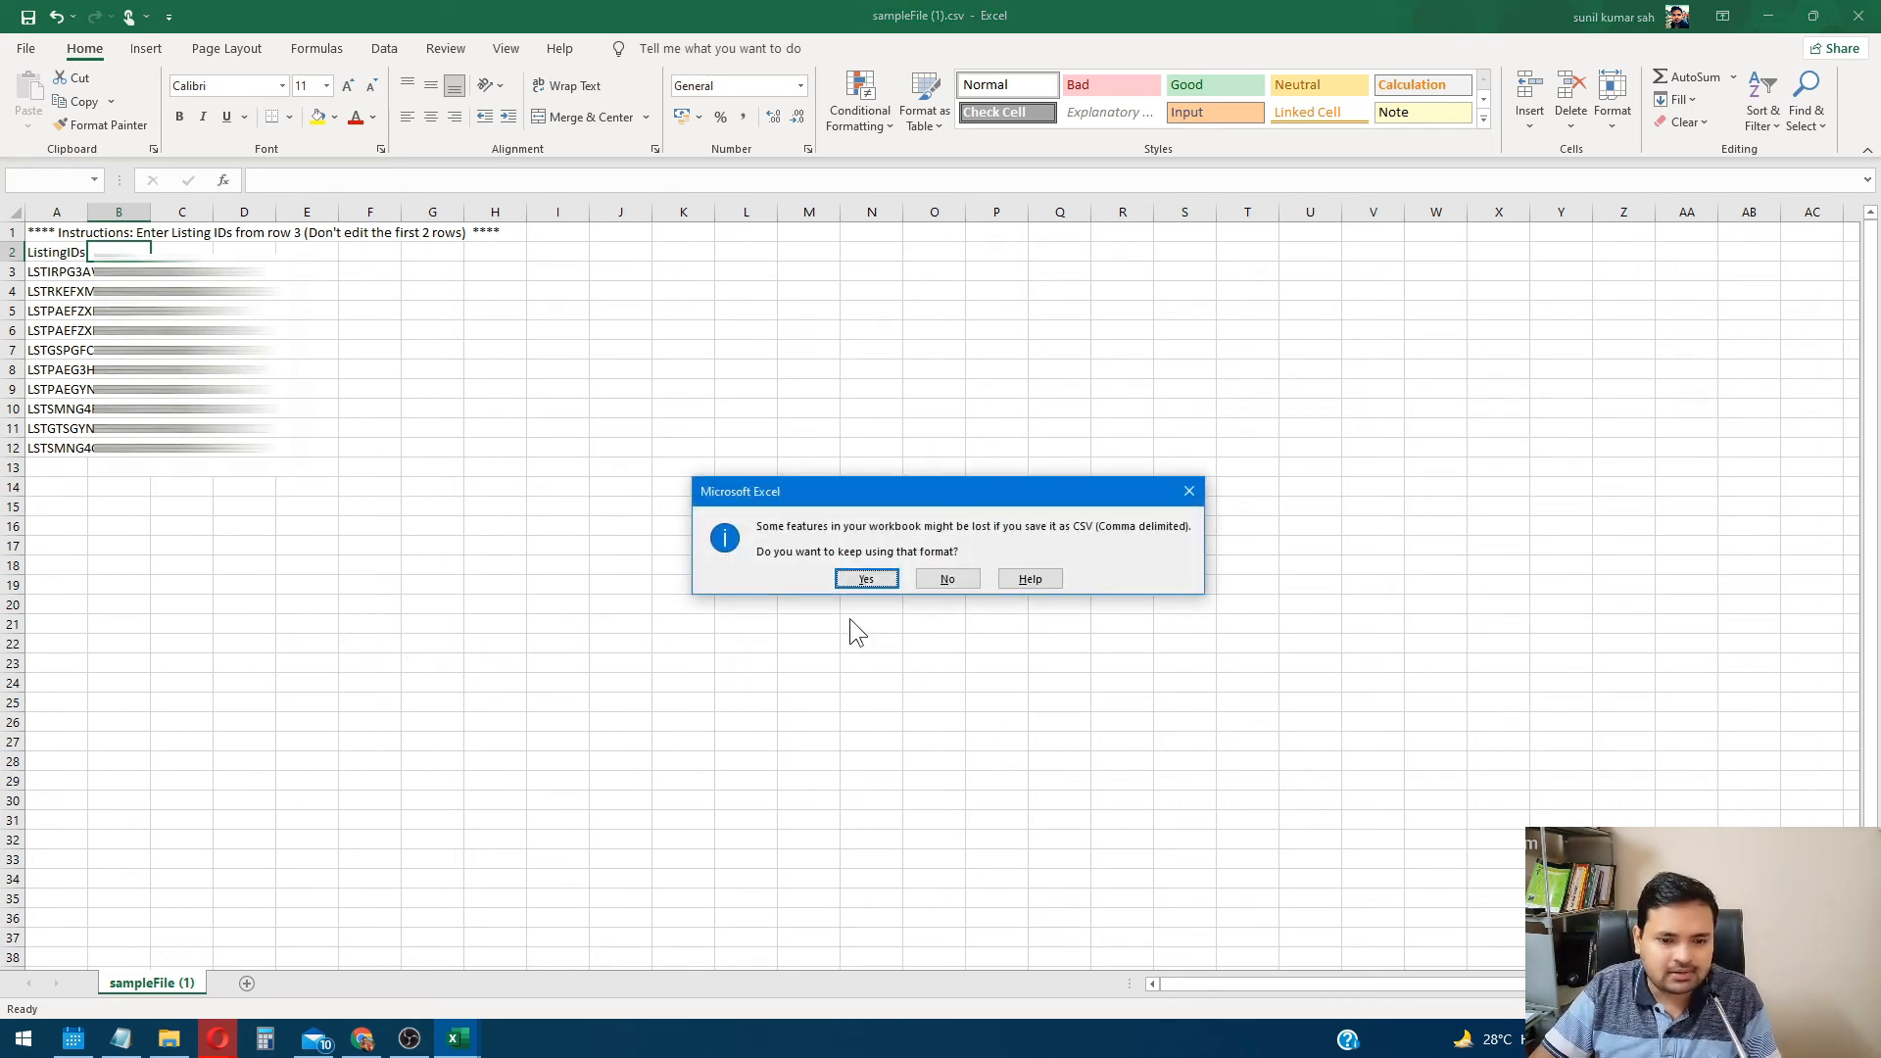
left_click(867, 577)
left_click(1771, 18)
left_click(1769, 18)
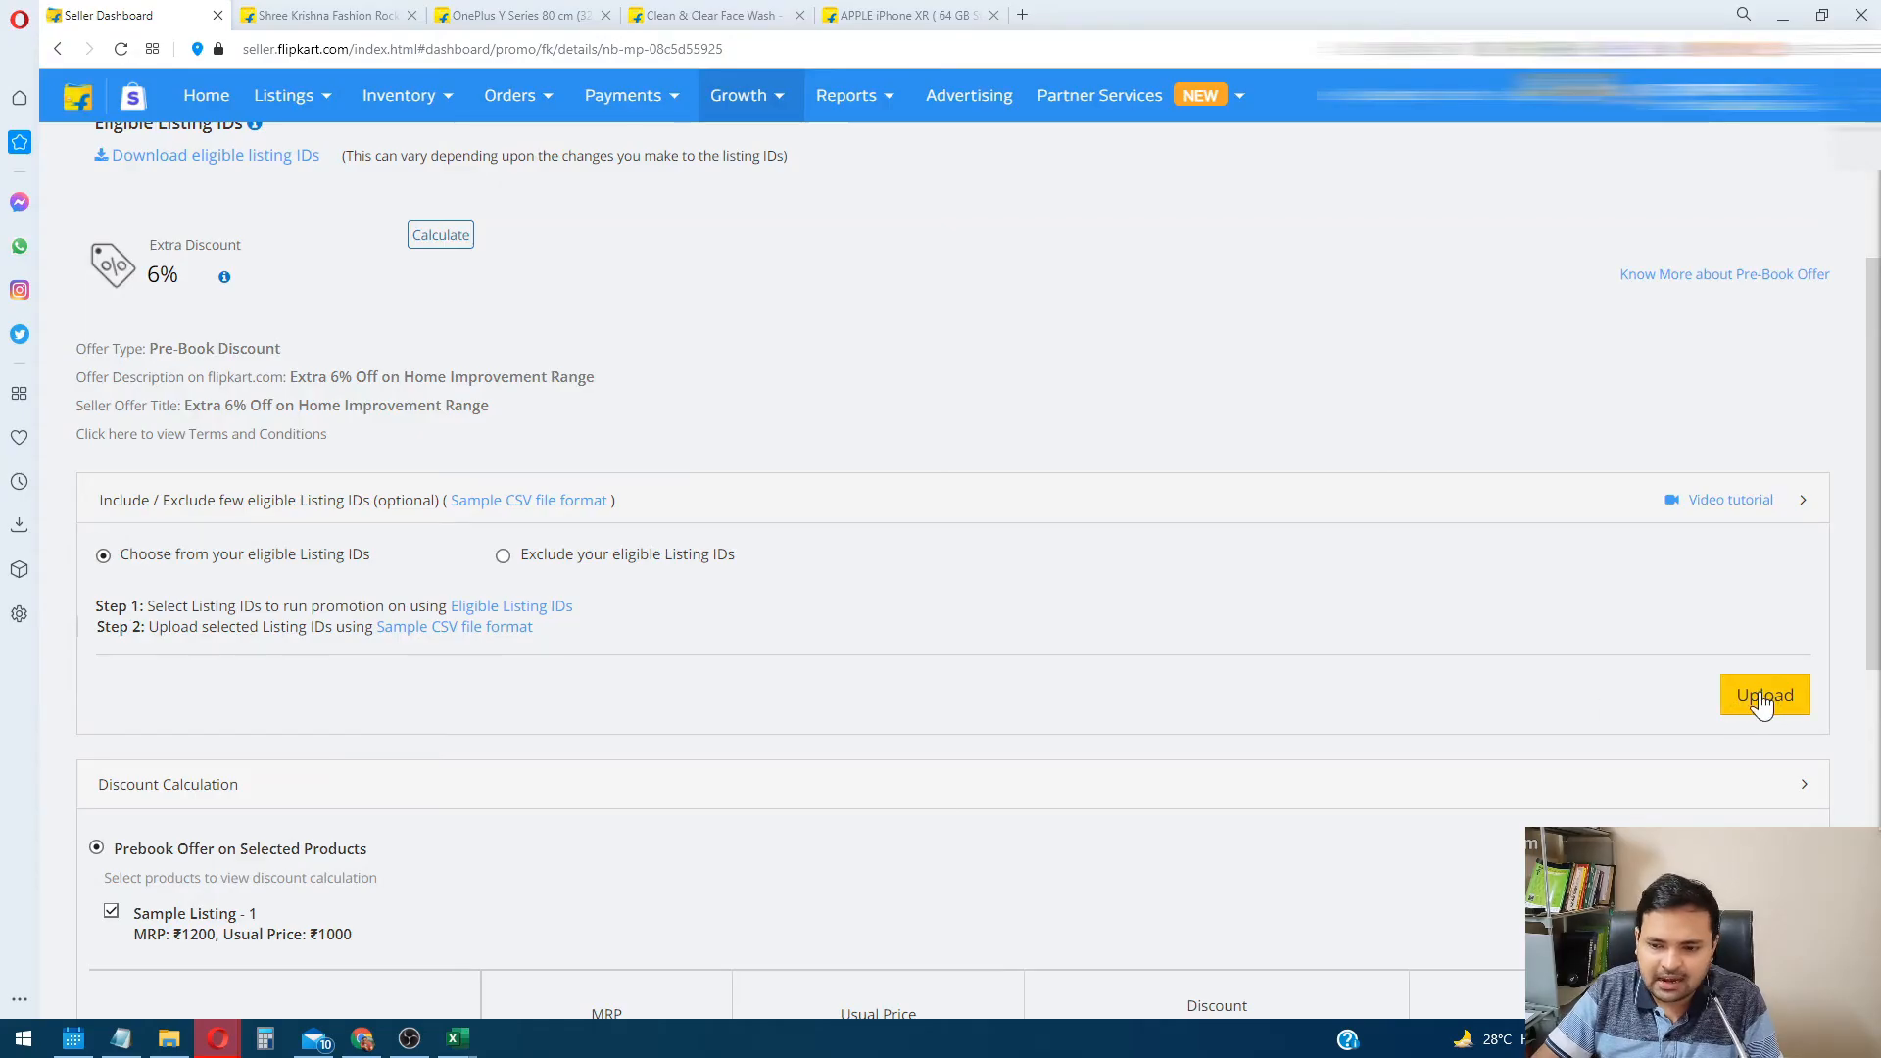
Upload sampleFile.csv as the chosen eligible listing IDs for the promotion and check the validation result
key("ctrl+plus")
key("ctrl+plus")
scroll(1763, 706, "down", 2)
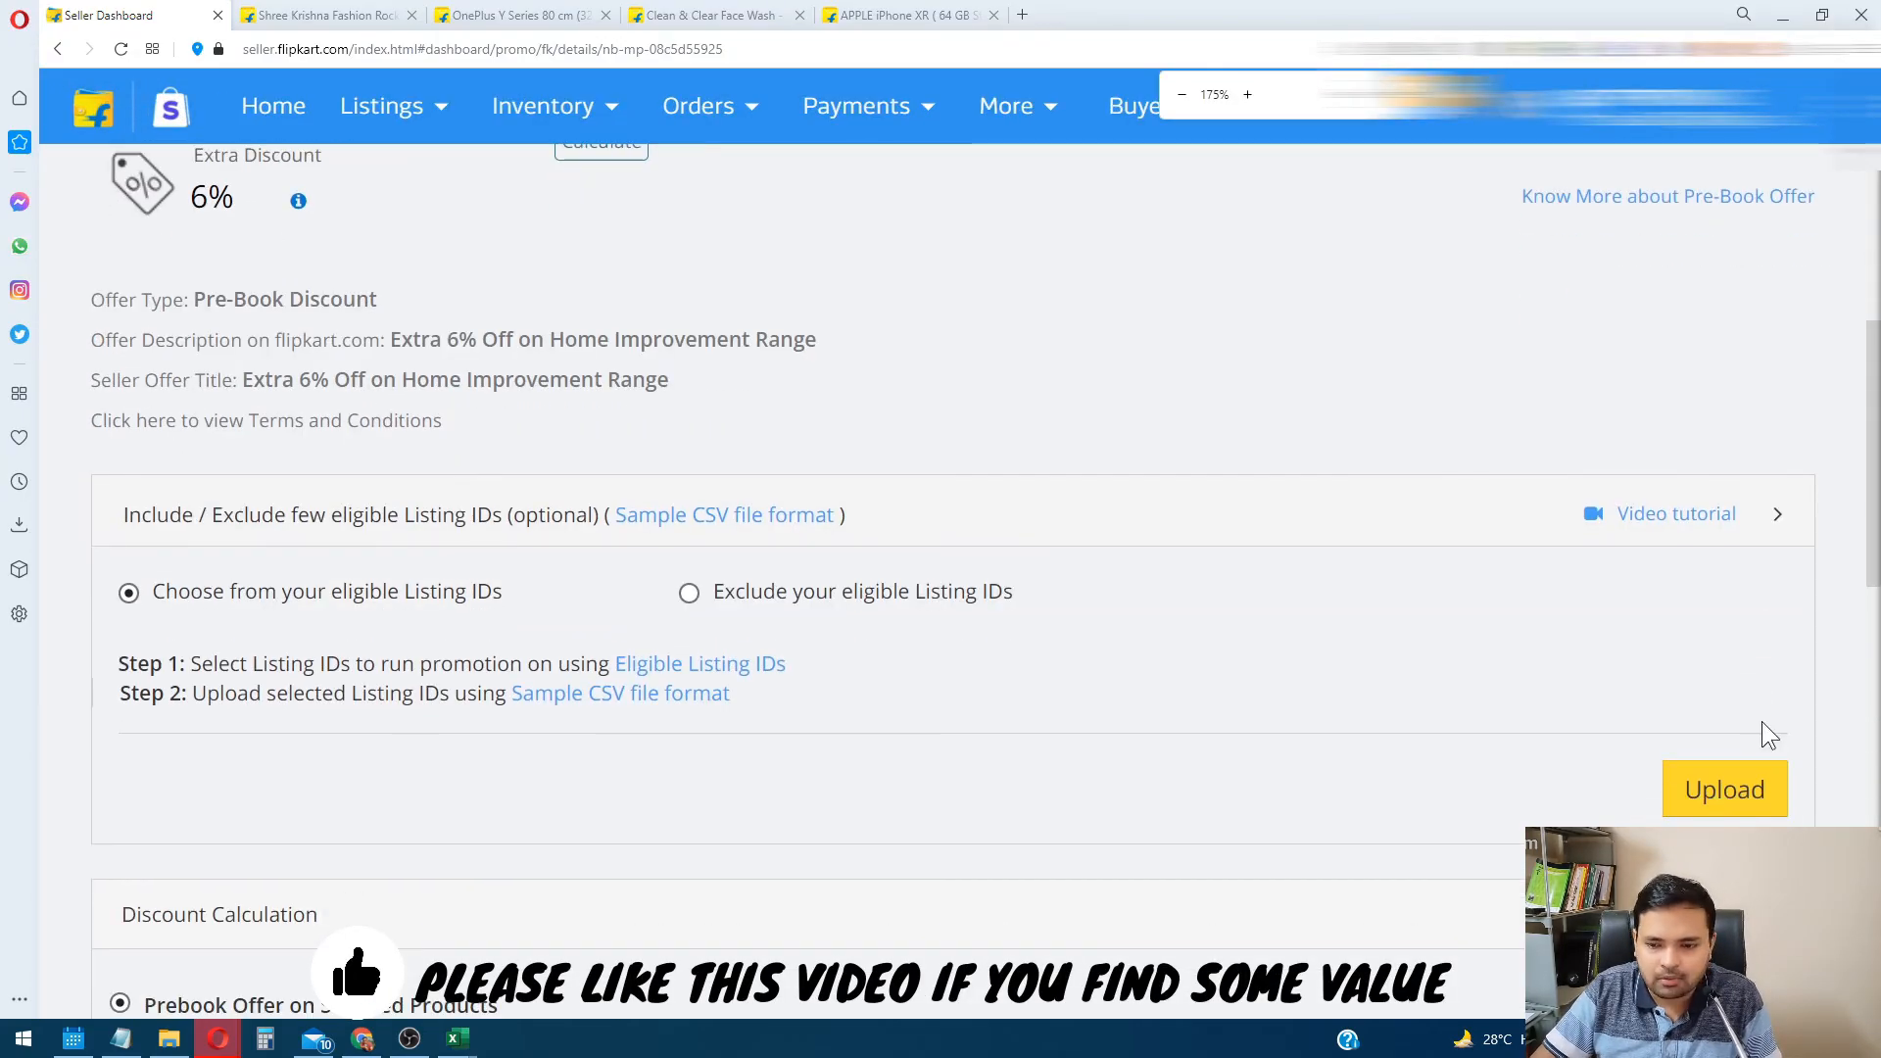
left_click(1743, 781)
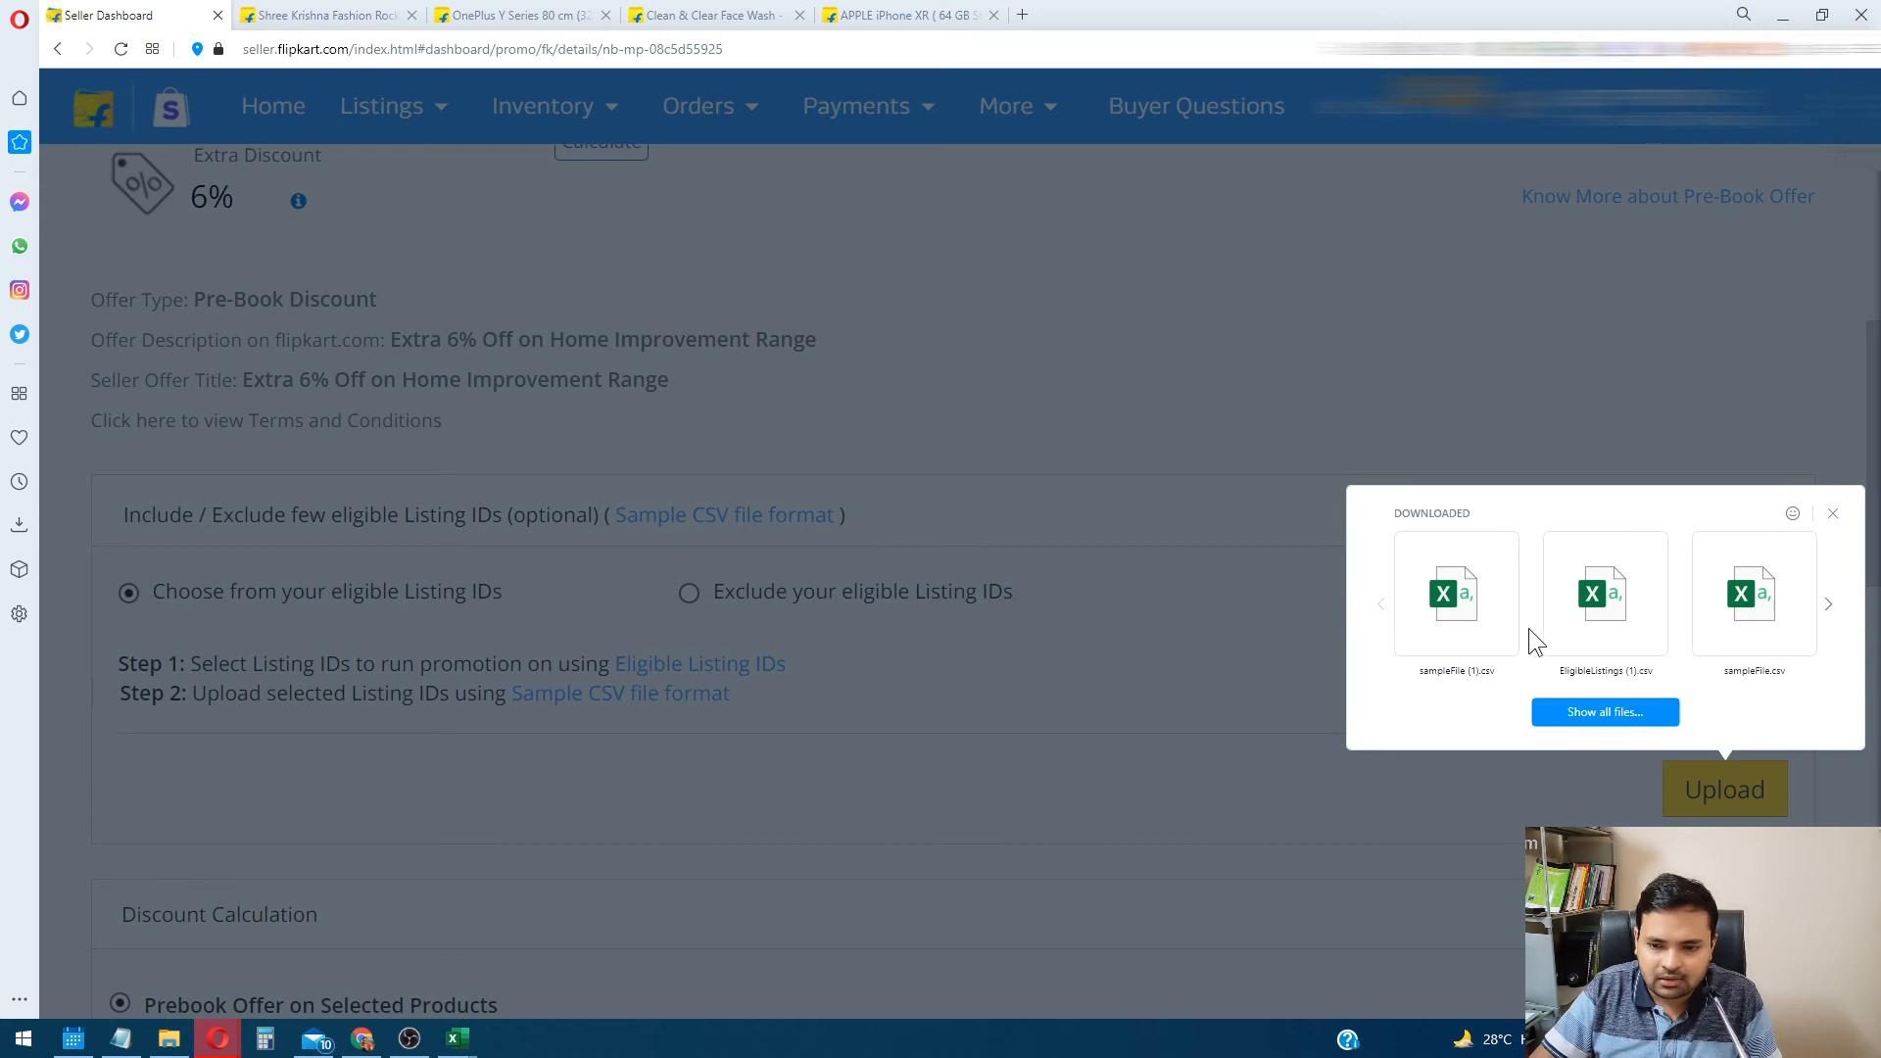
left_click(1756, 612)
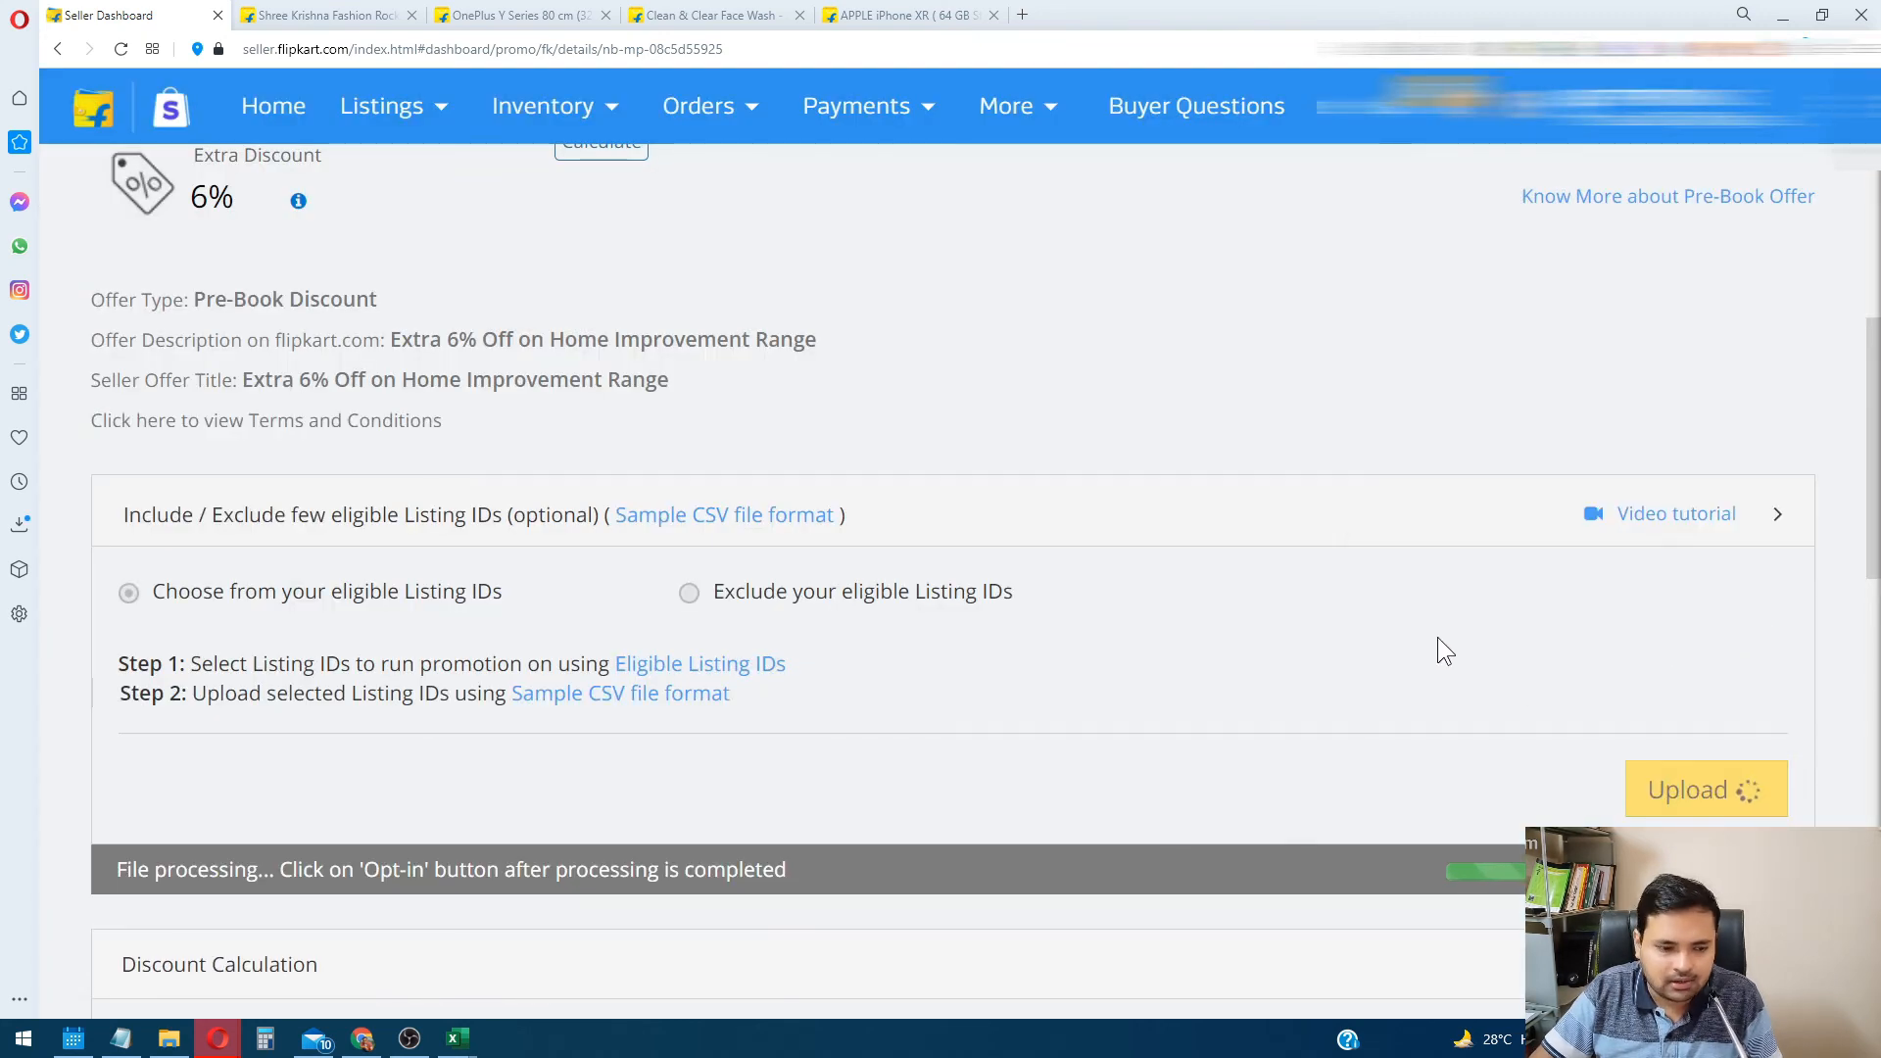
scroll(1324, 367, "down", 3)
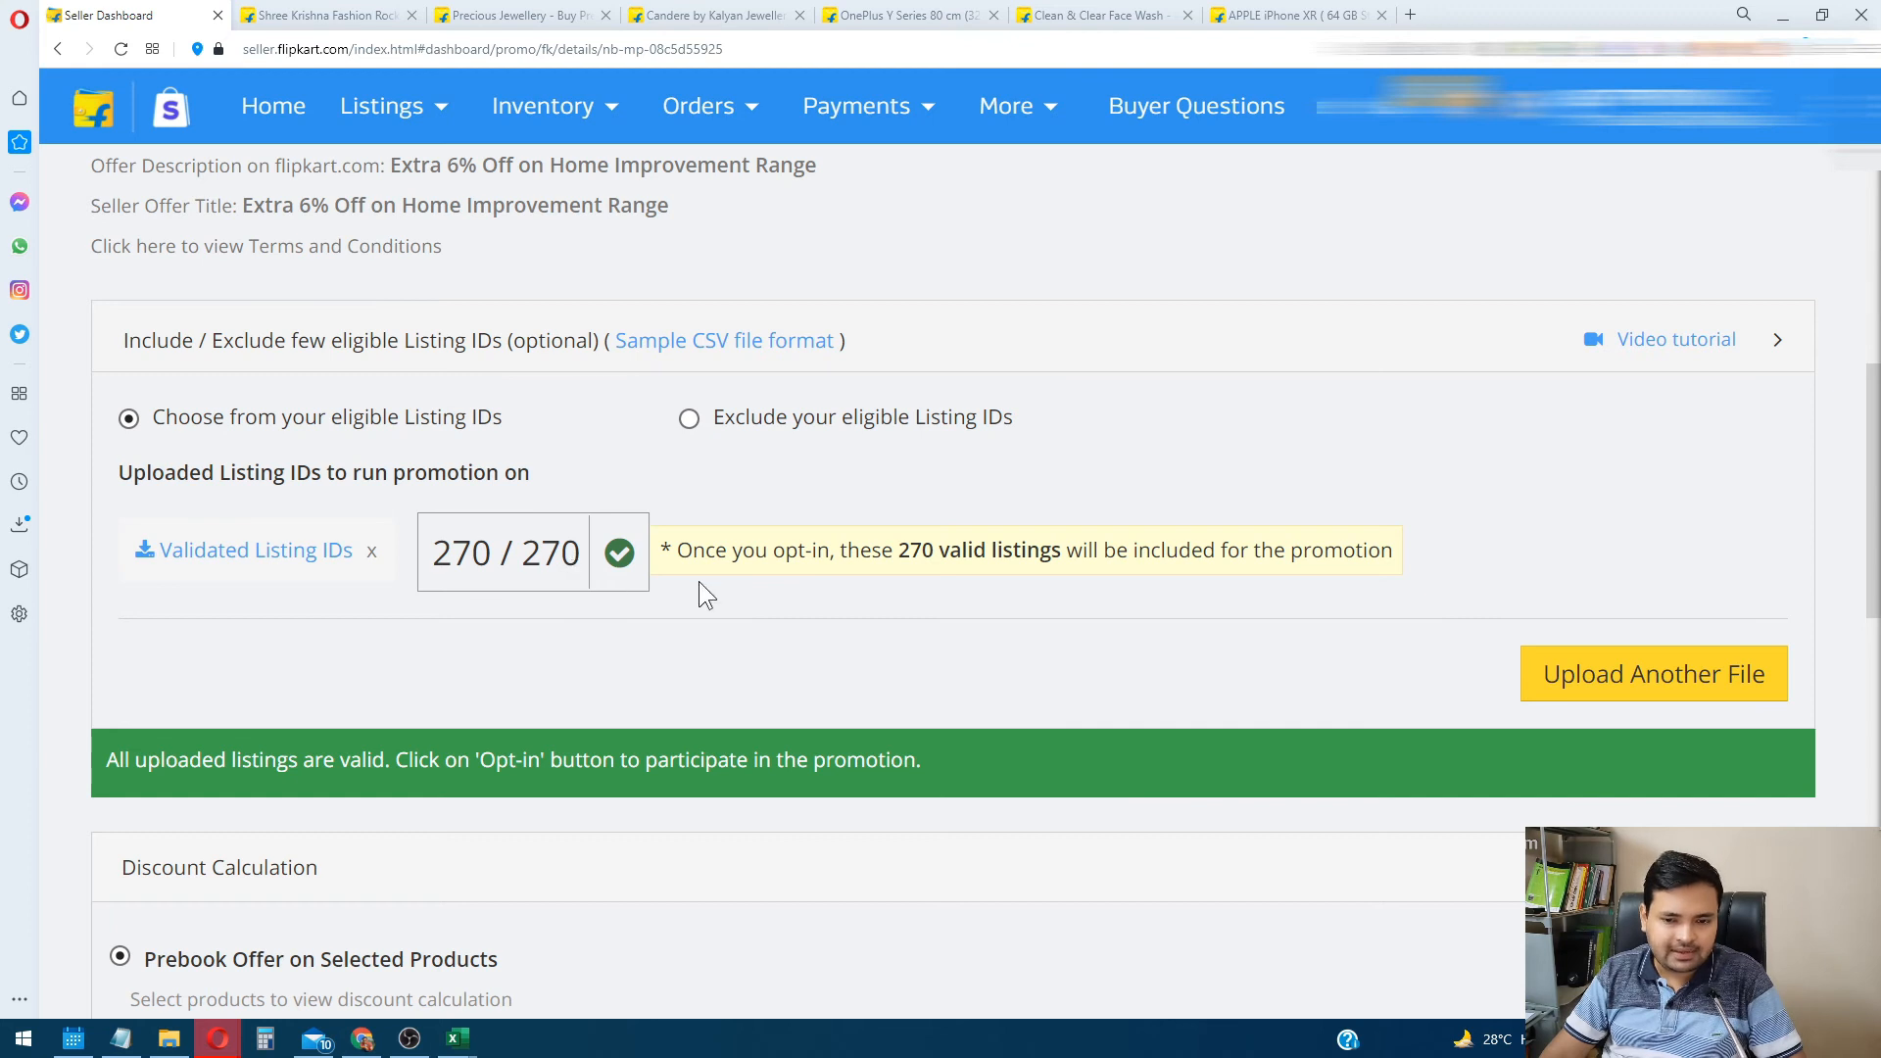
scroll(700, 584, "down", 2)
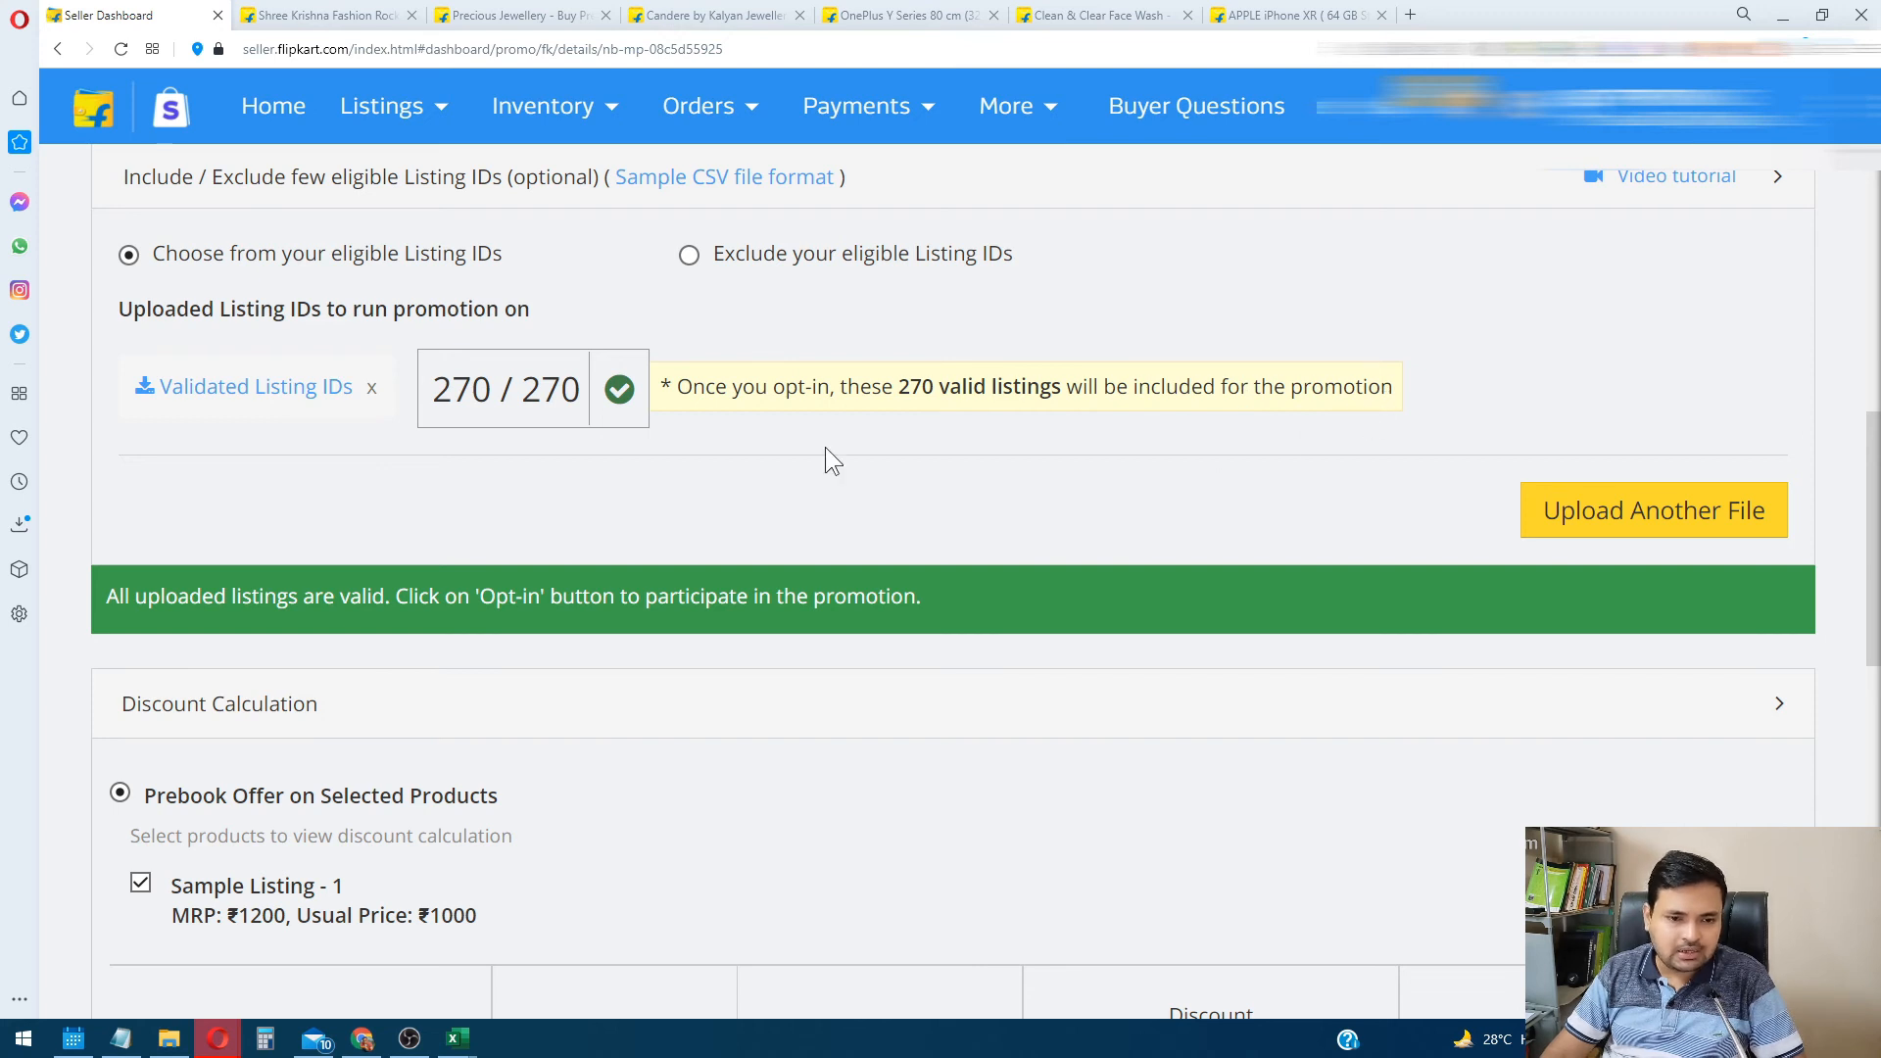
Review the opt-in confirmation for the Extra 6% Off Home Improvement offer, agree to the Terms & Conditions, and cancel the opt-in
key("ctrl+minus")
scroll(1131, 554, "up", 8)
key("ctrl+minus")
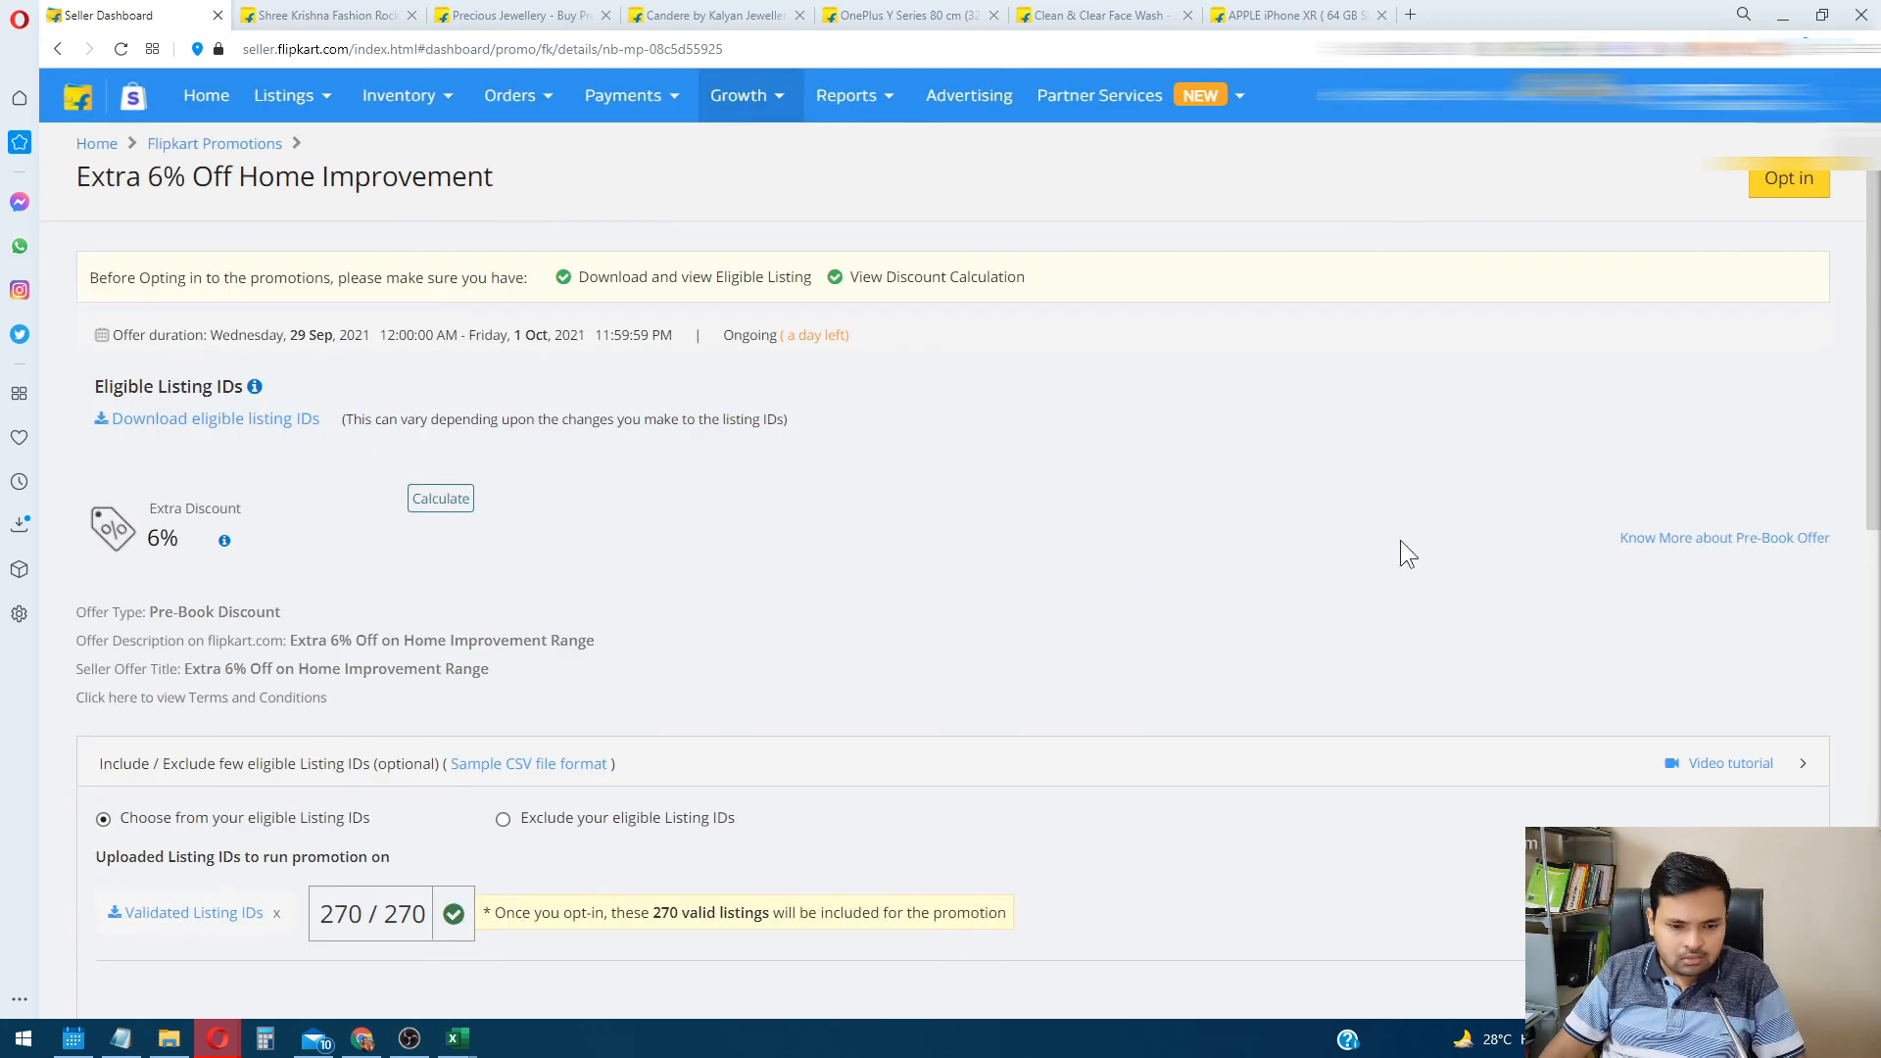
left_click(1781, 191)
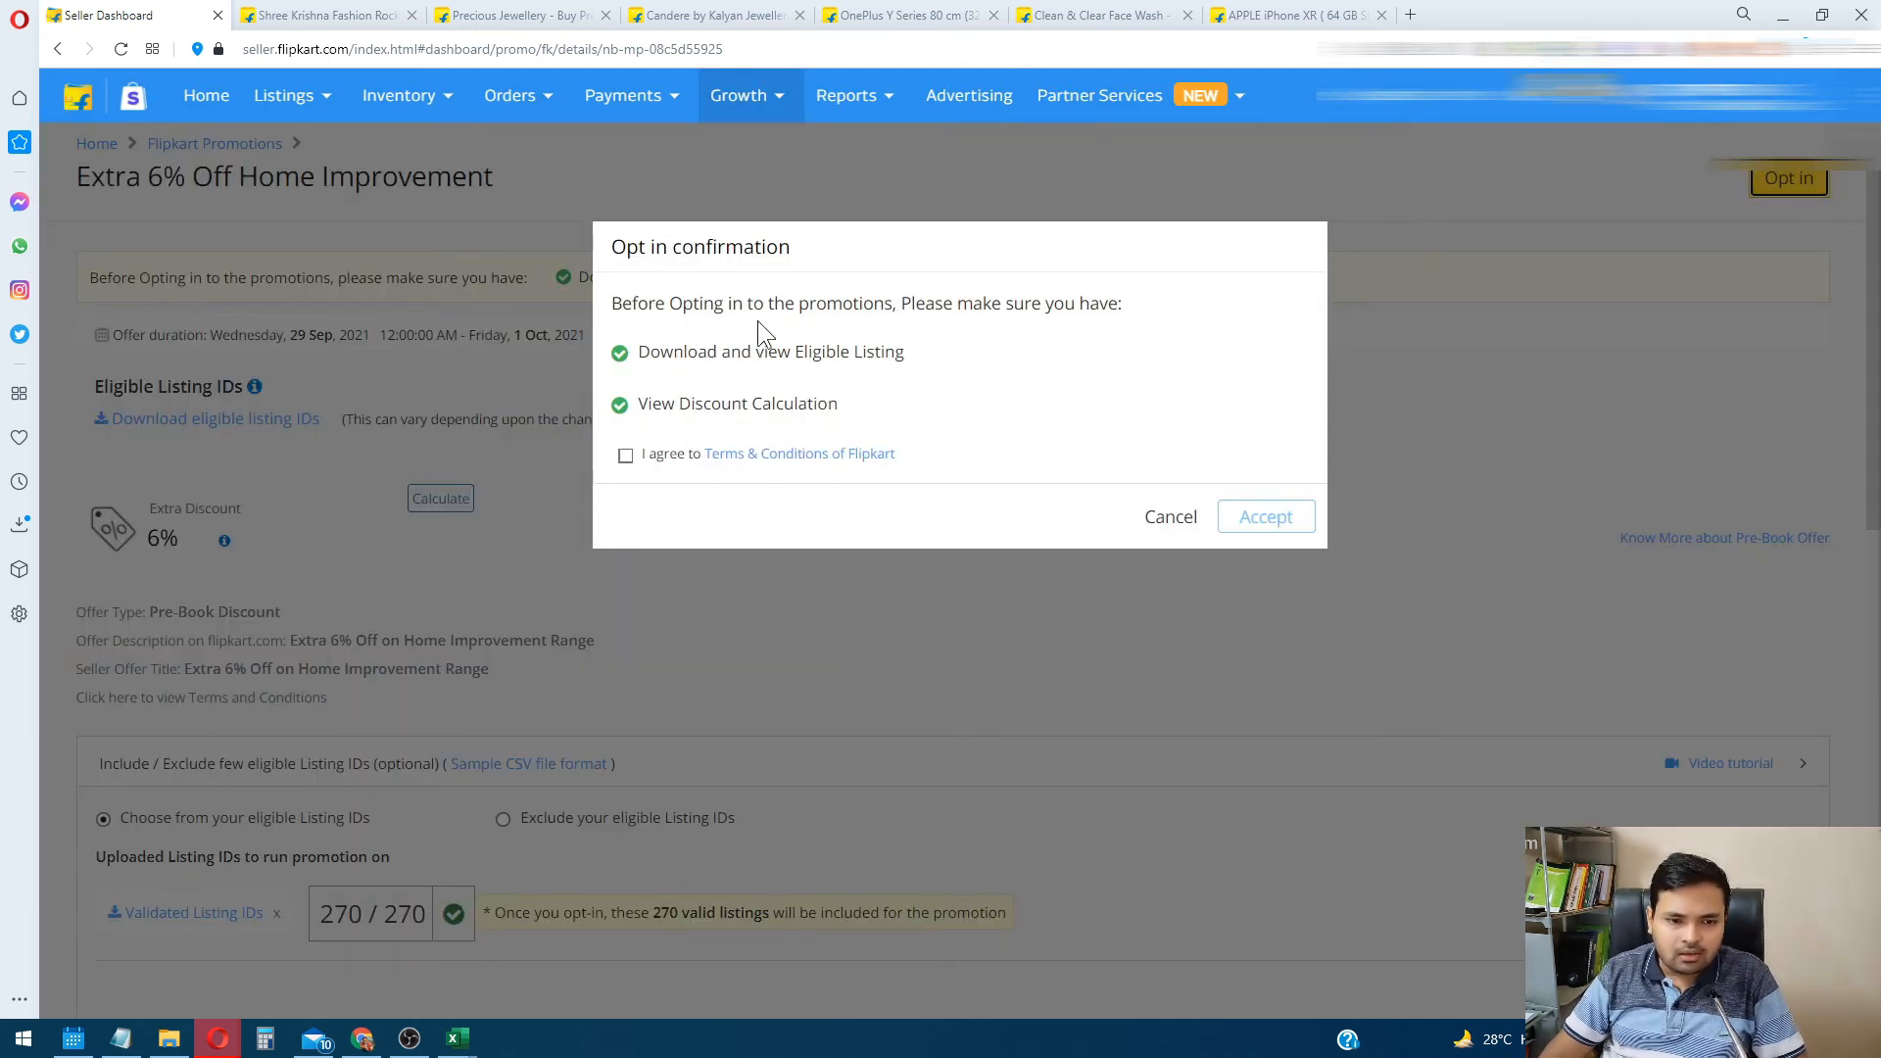
left_click_drag(642, 354, 890, 377)
left_click(834, 369)
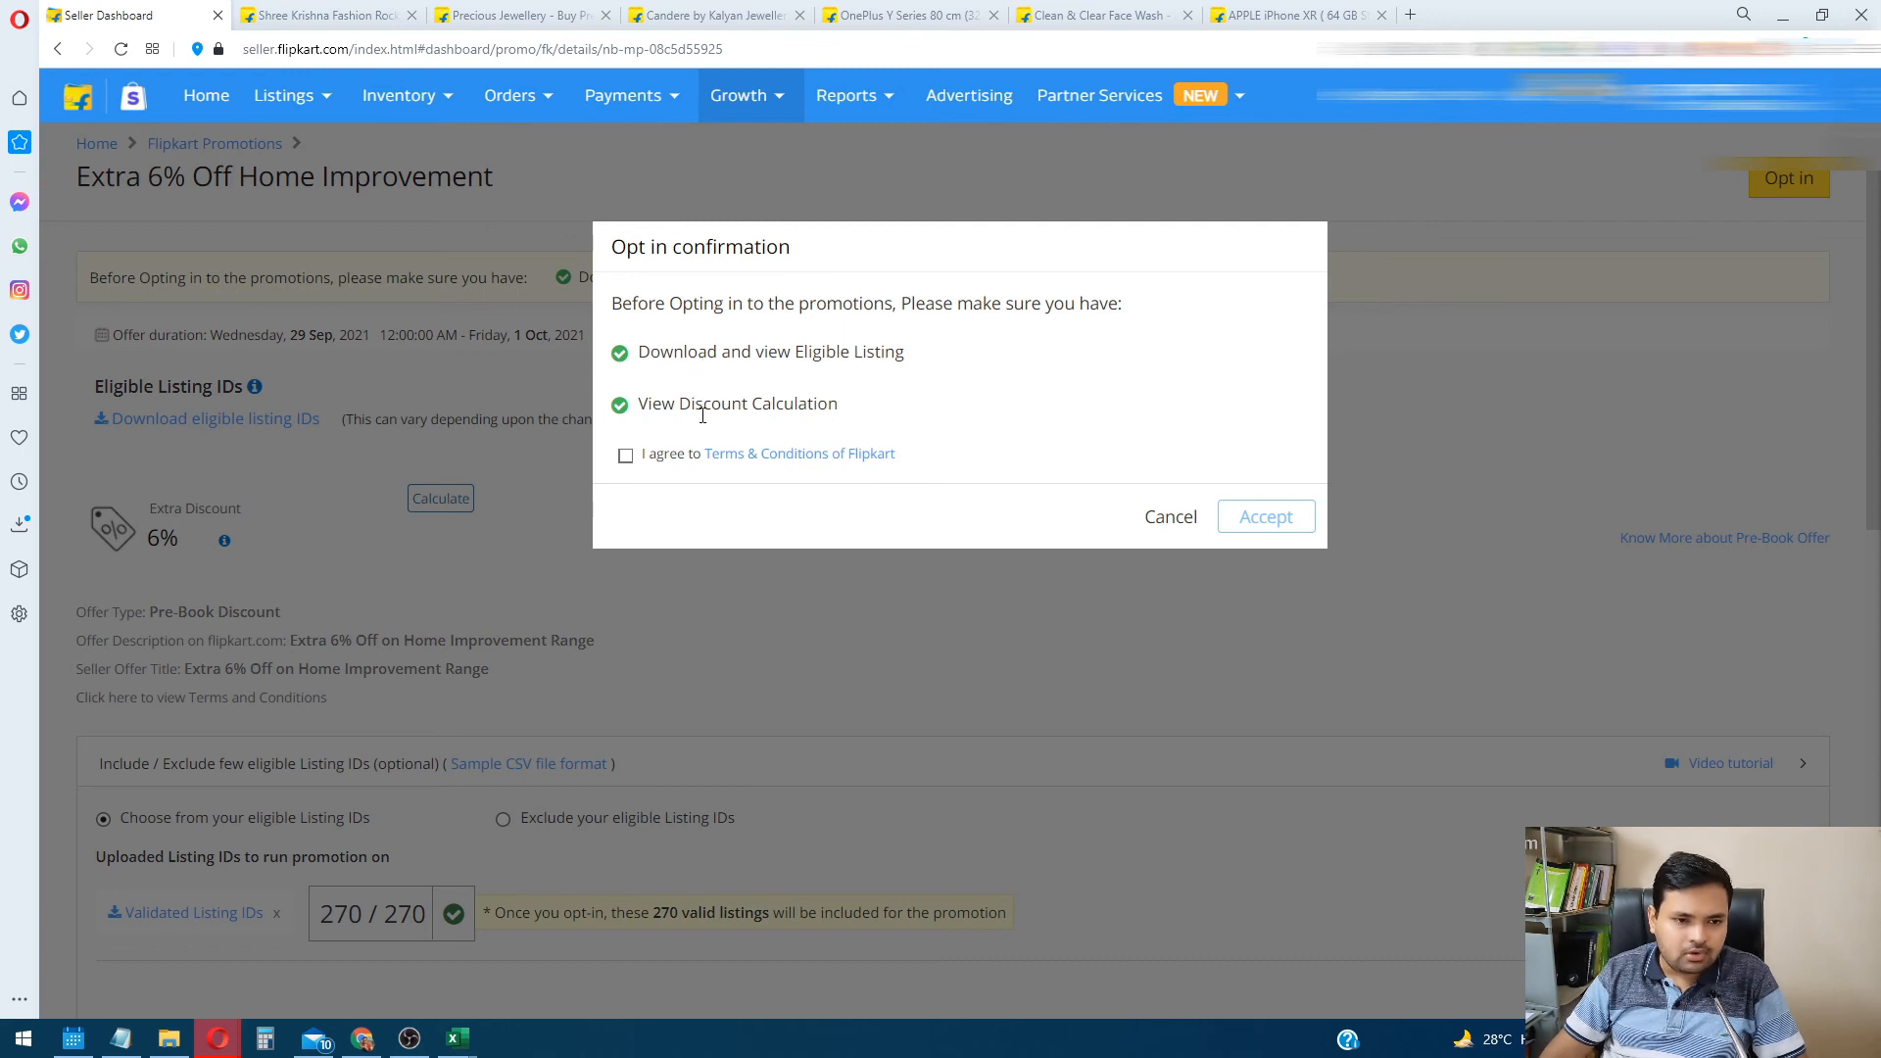
left_click(625, 458)
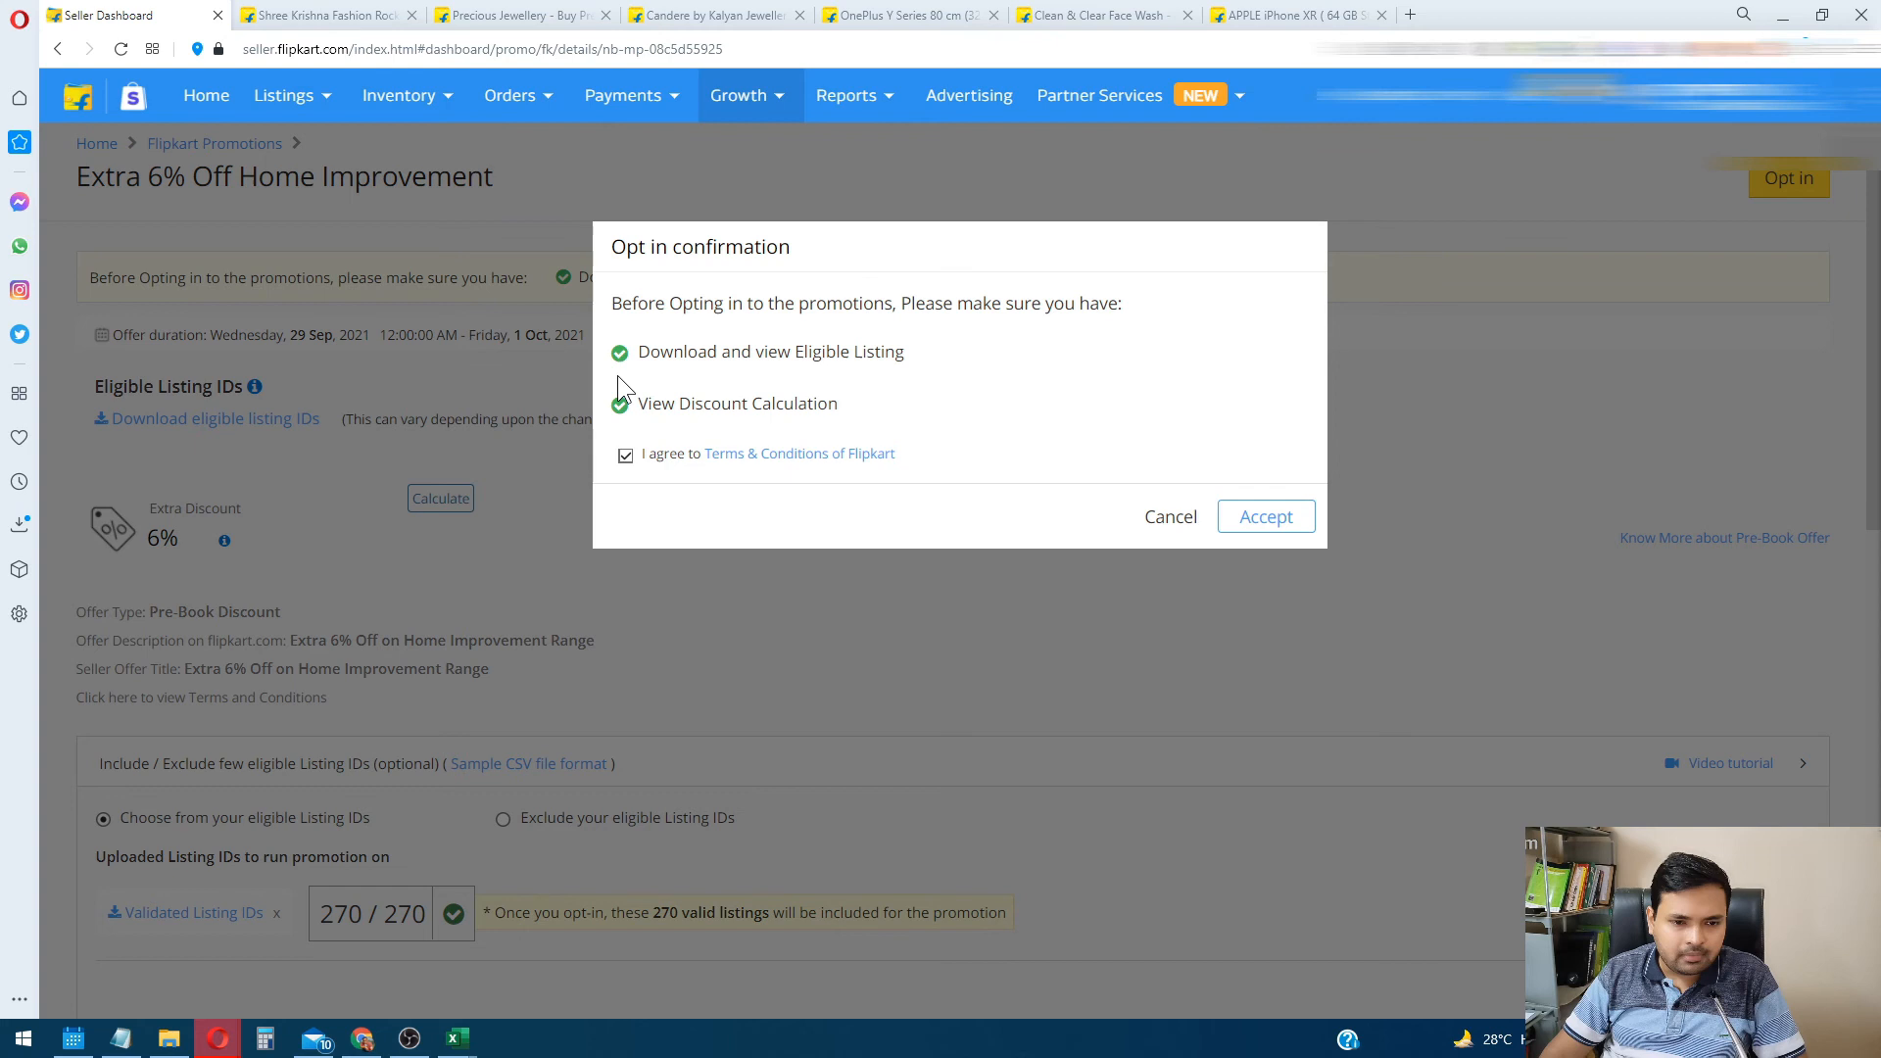
left_click(1166, 521)
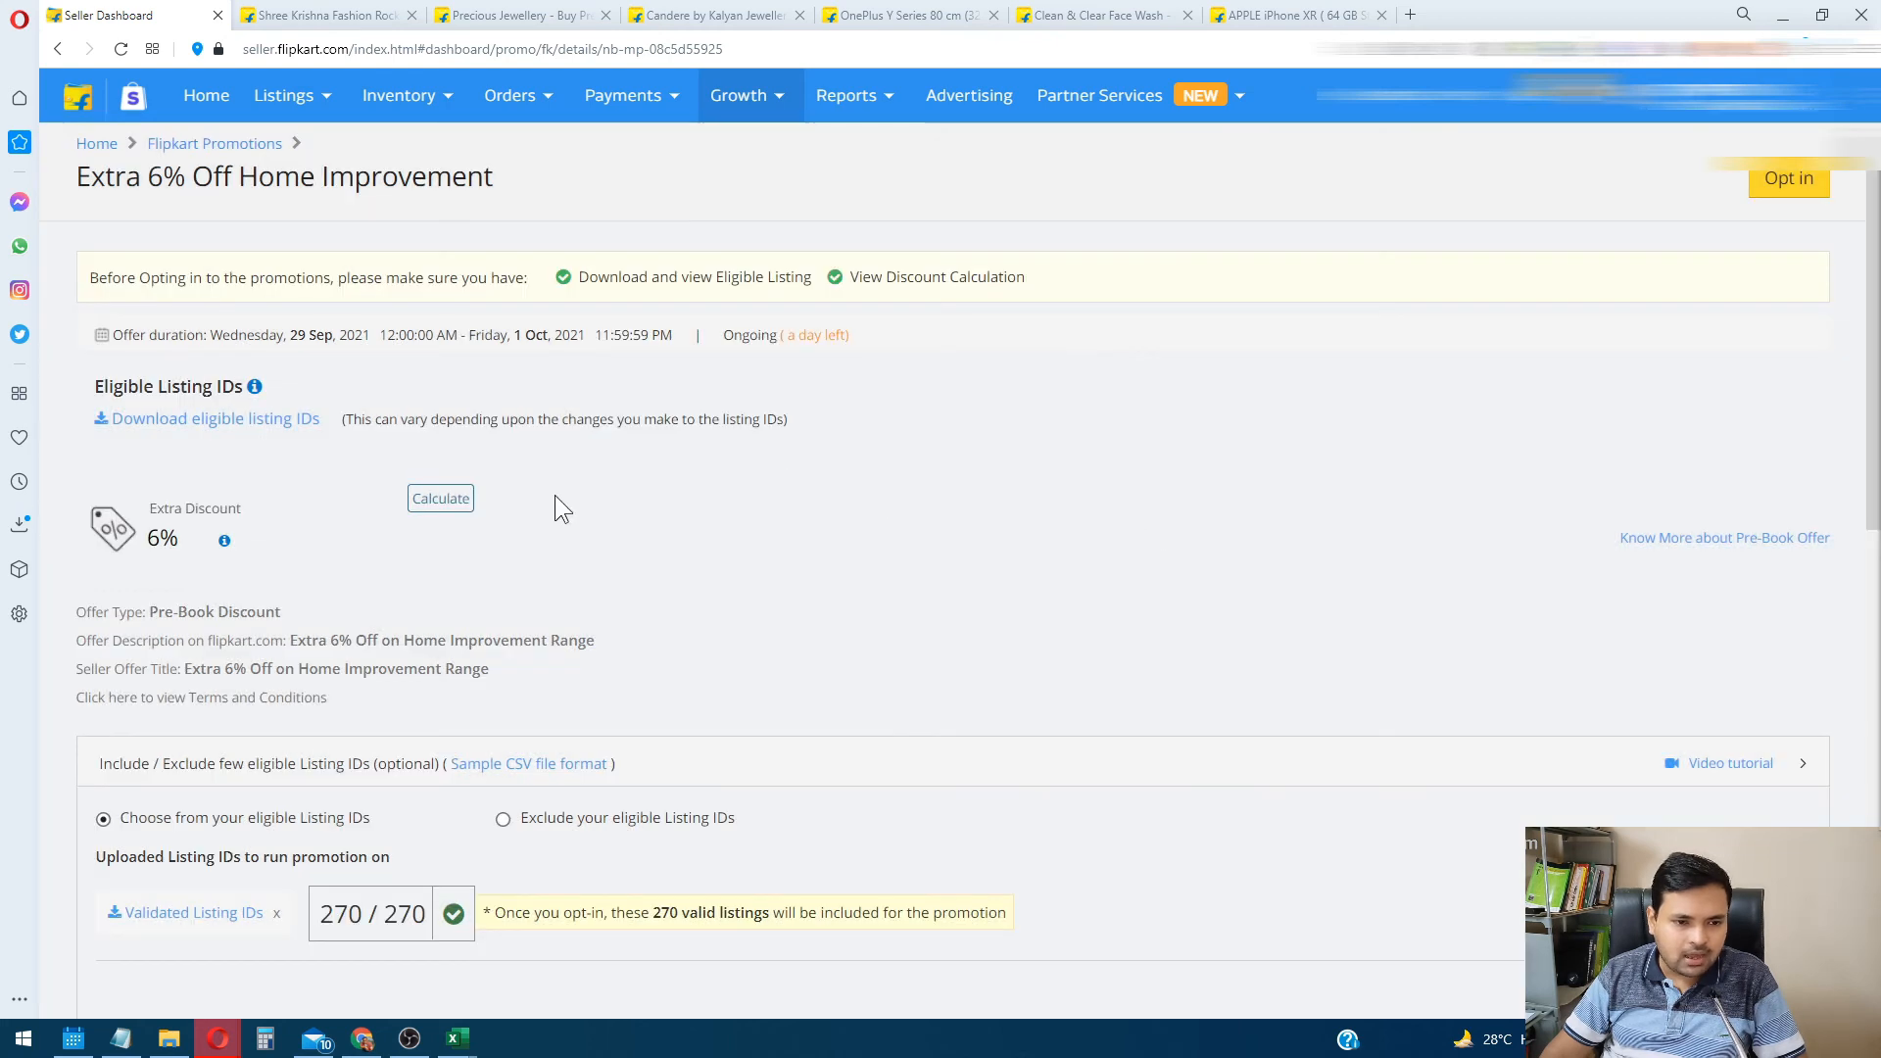
Recheck the offer details and discount calculation, toggling Sample Listing - 1 off and on again
scroll(639, 565, "down", 2)
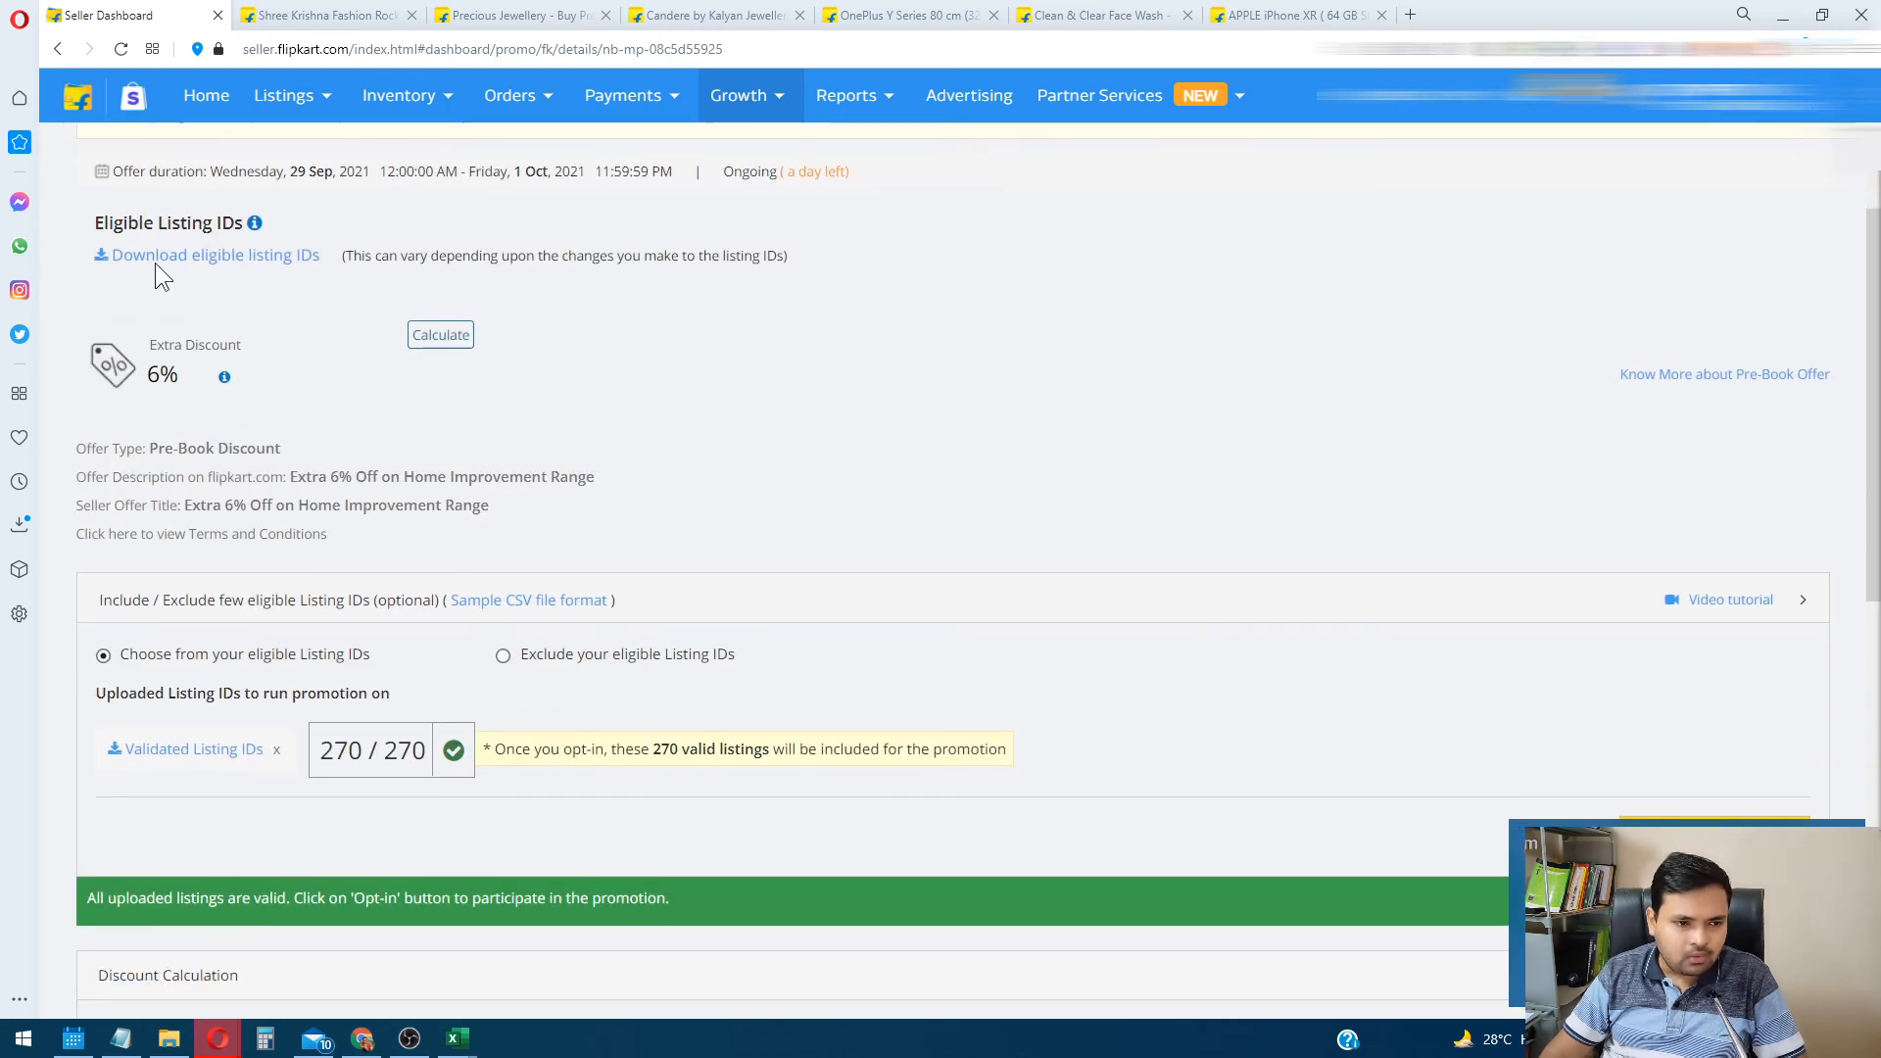
scroll(964, 612, "down", 6)
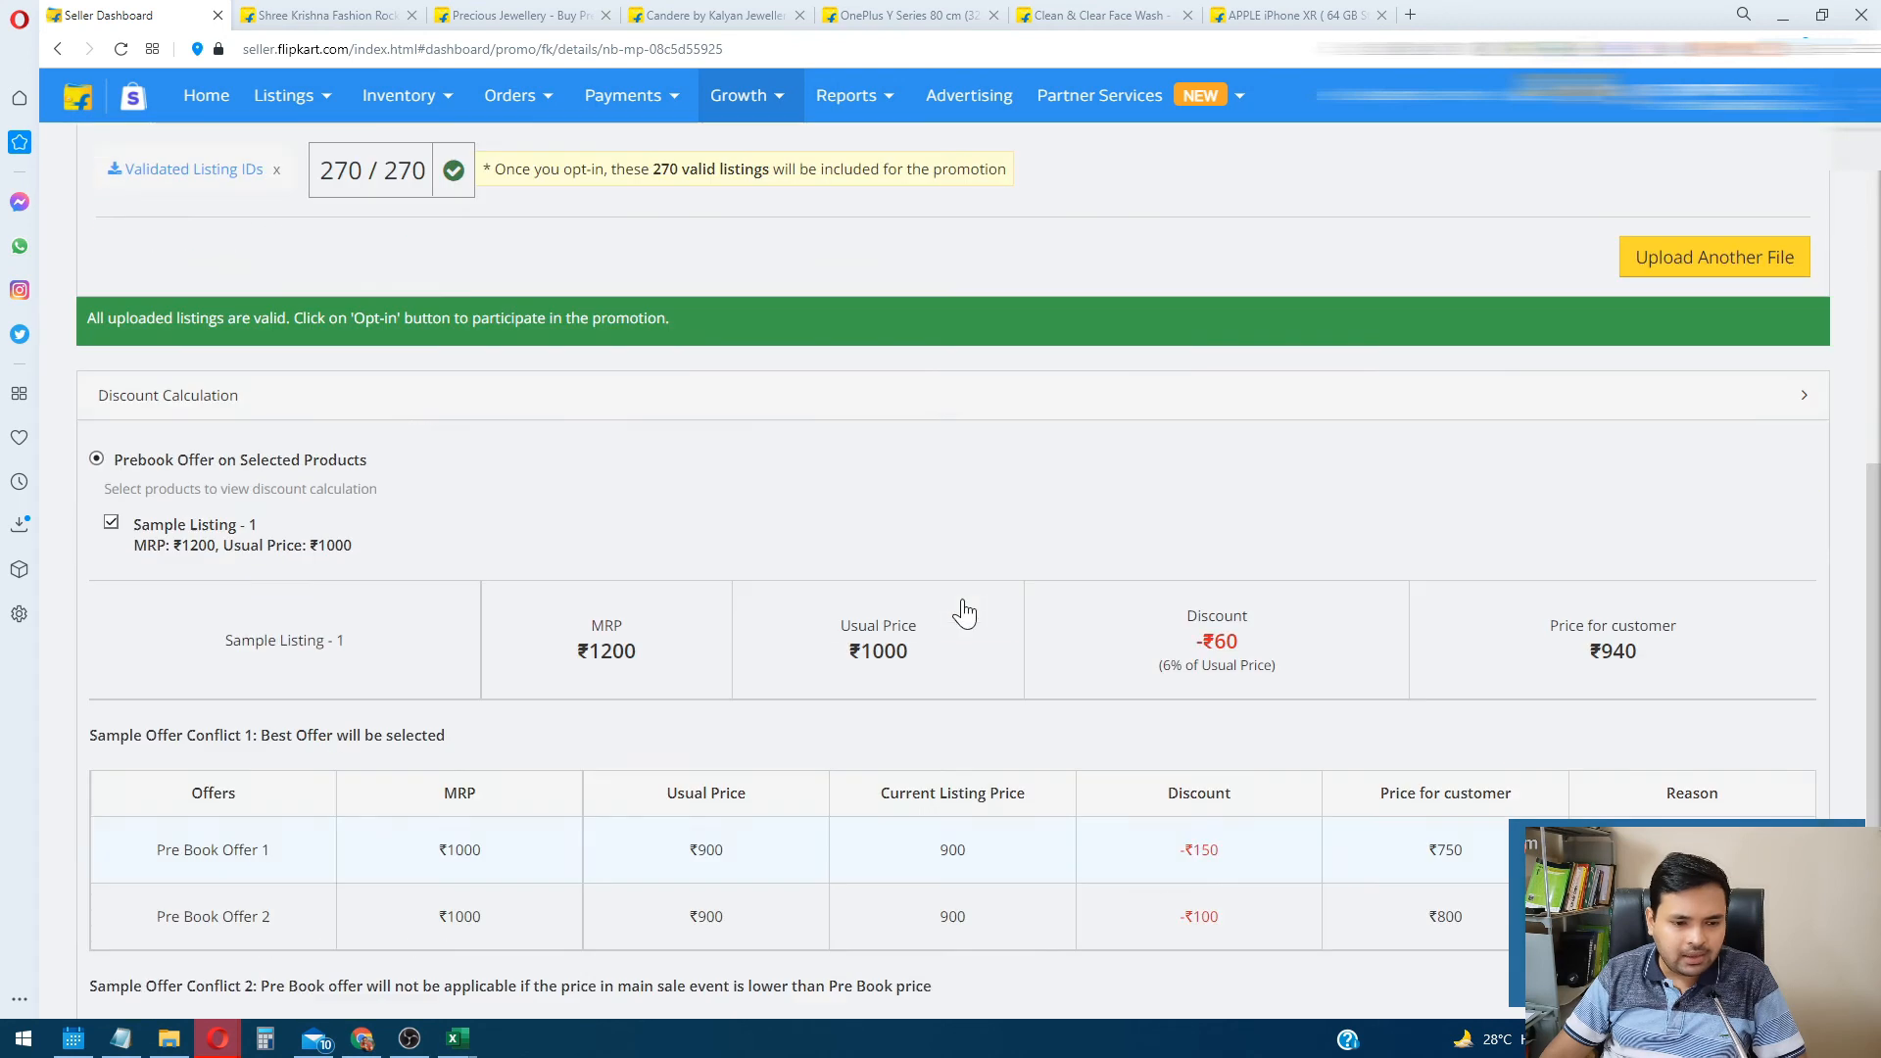
scroll(965, 612, "down", 3)
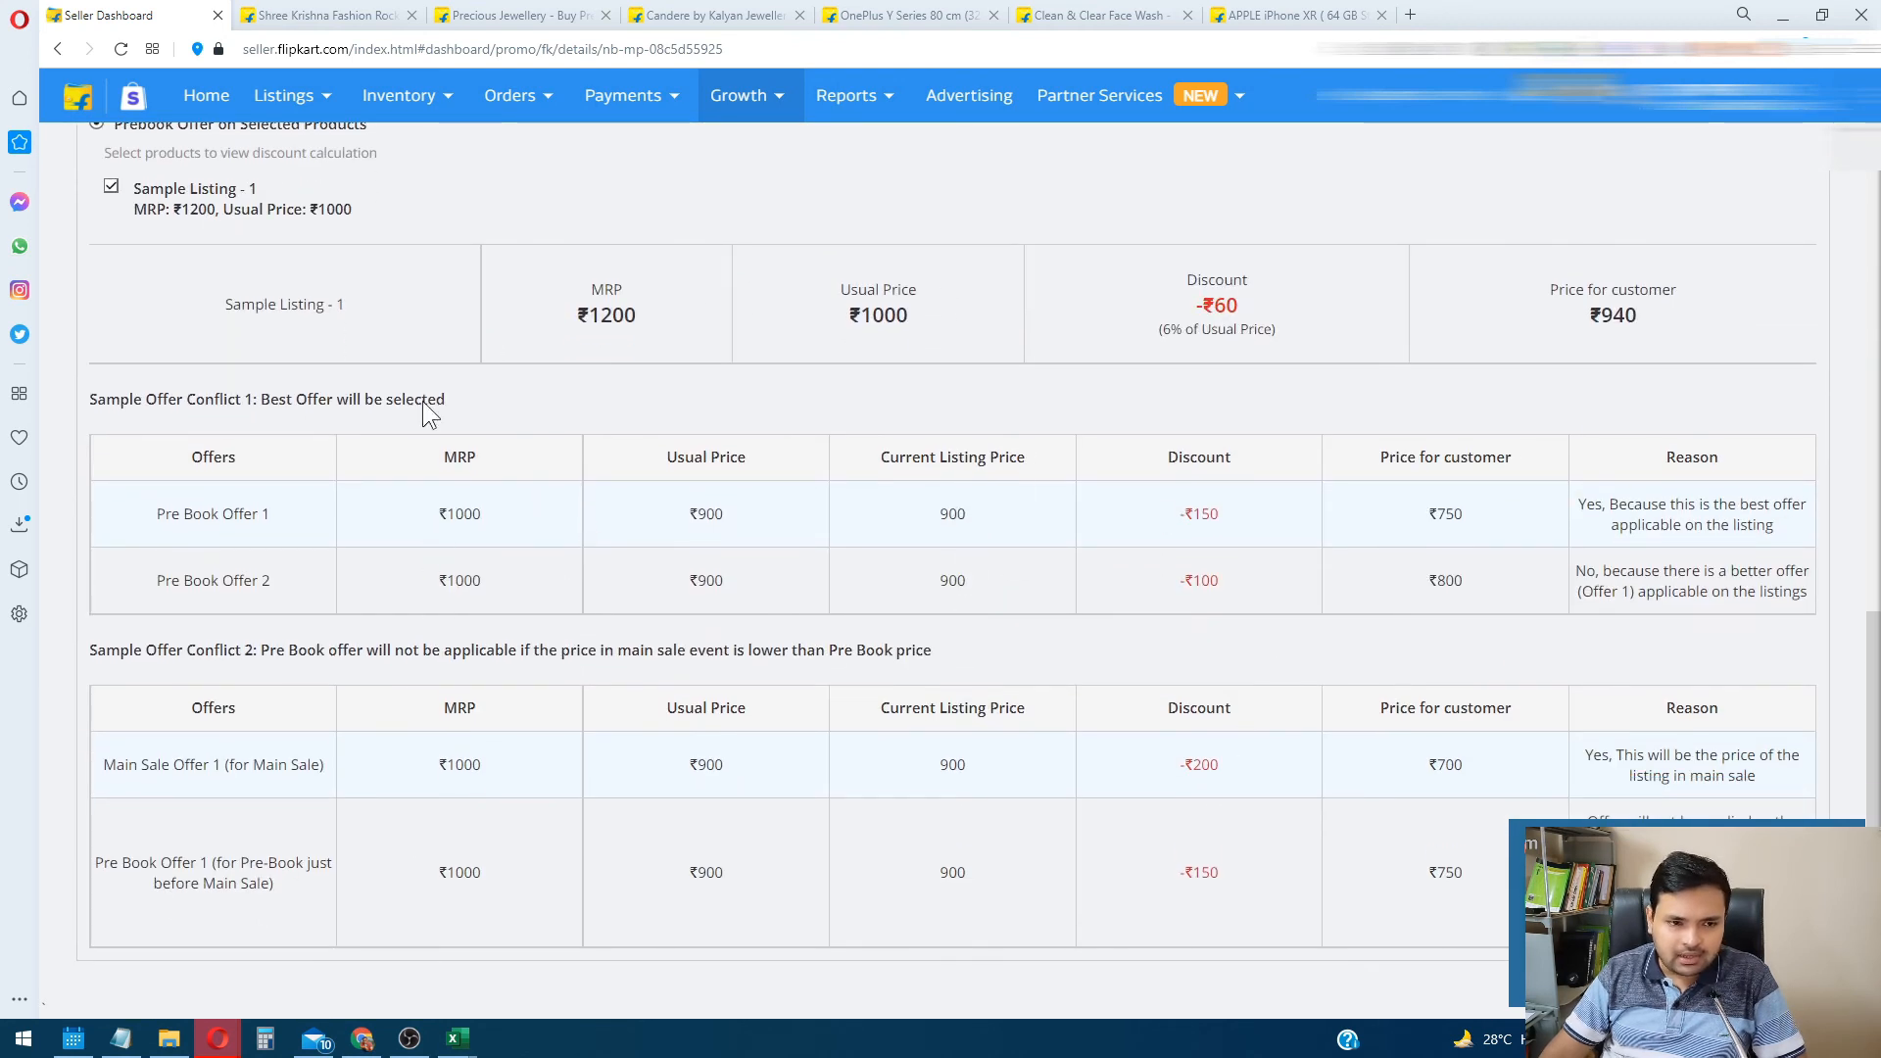
left_click(110, 190)
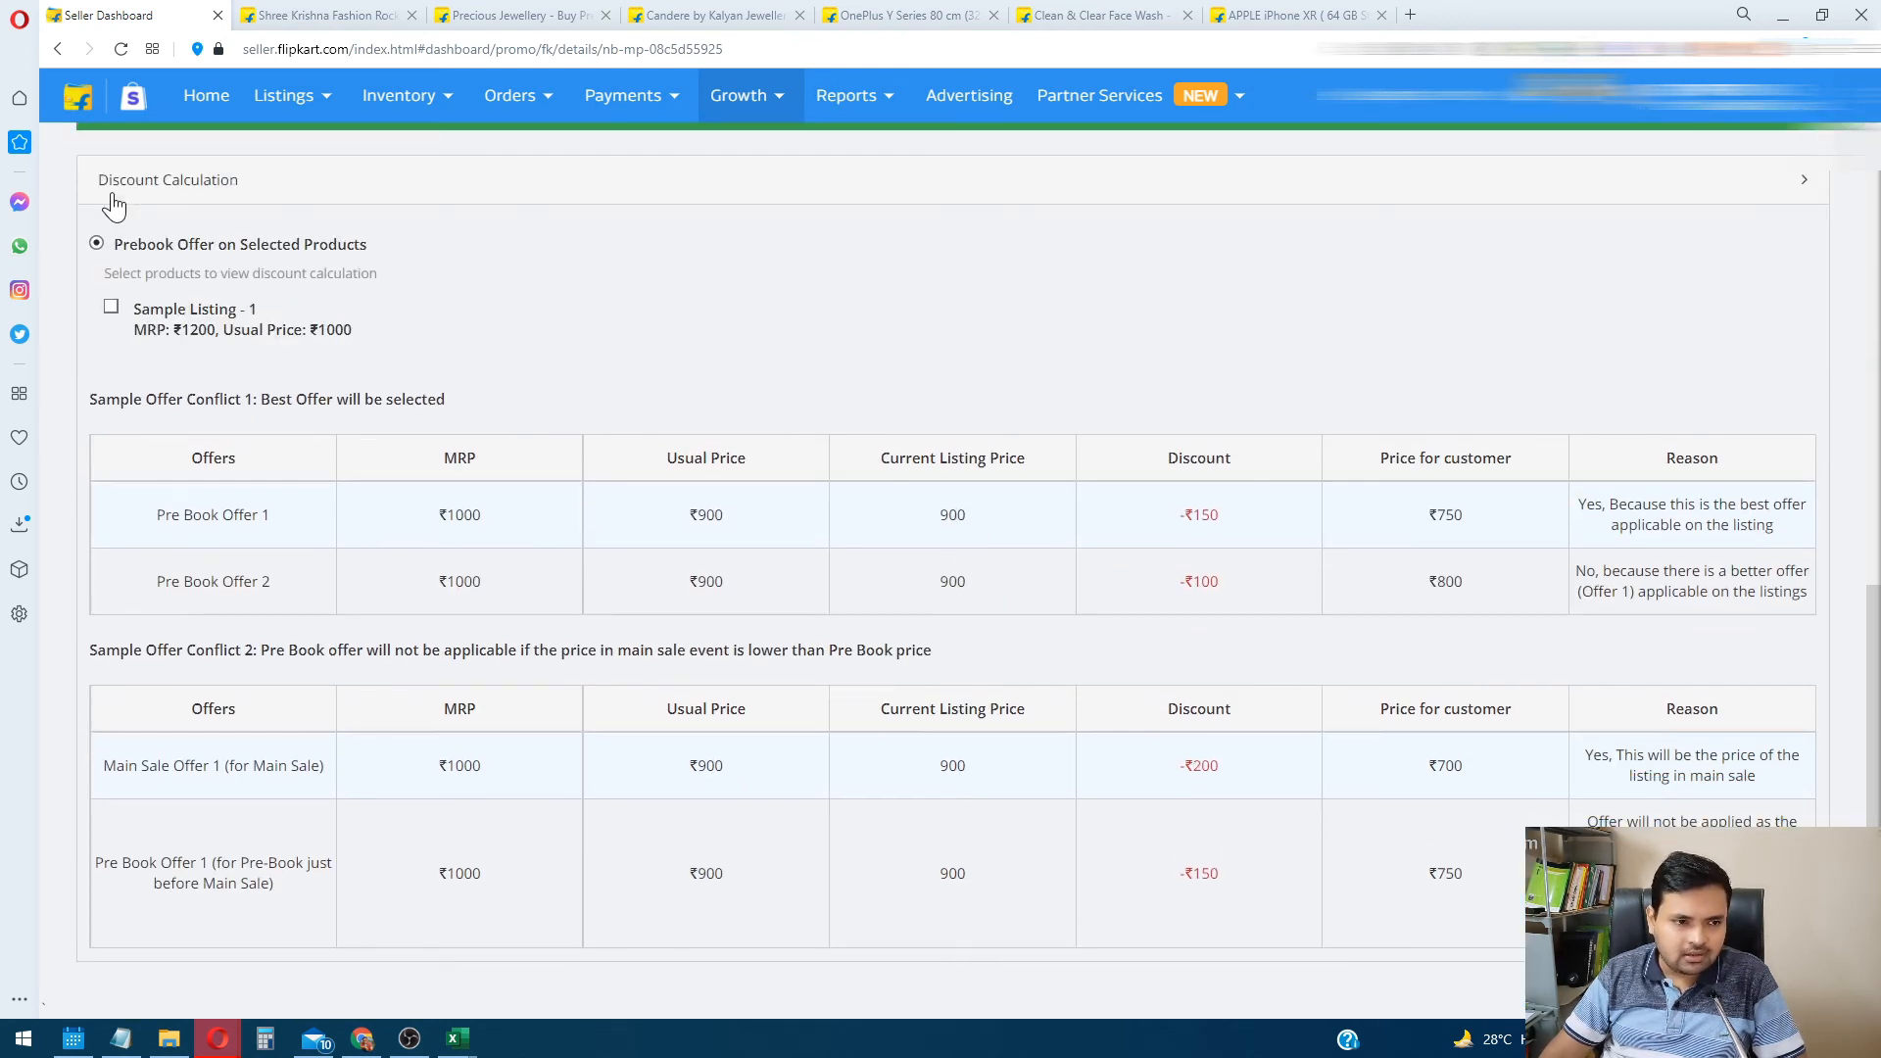
left_click(111, 307)
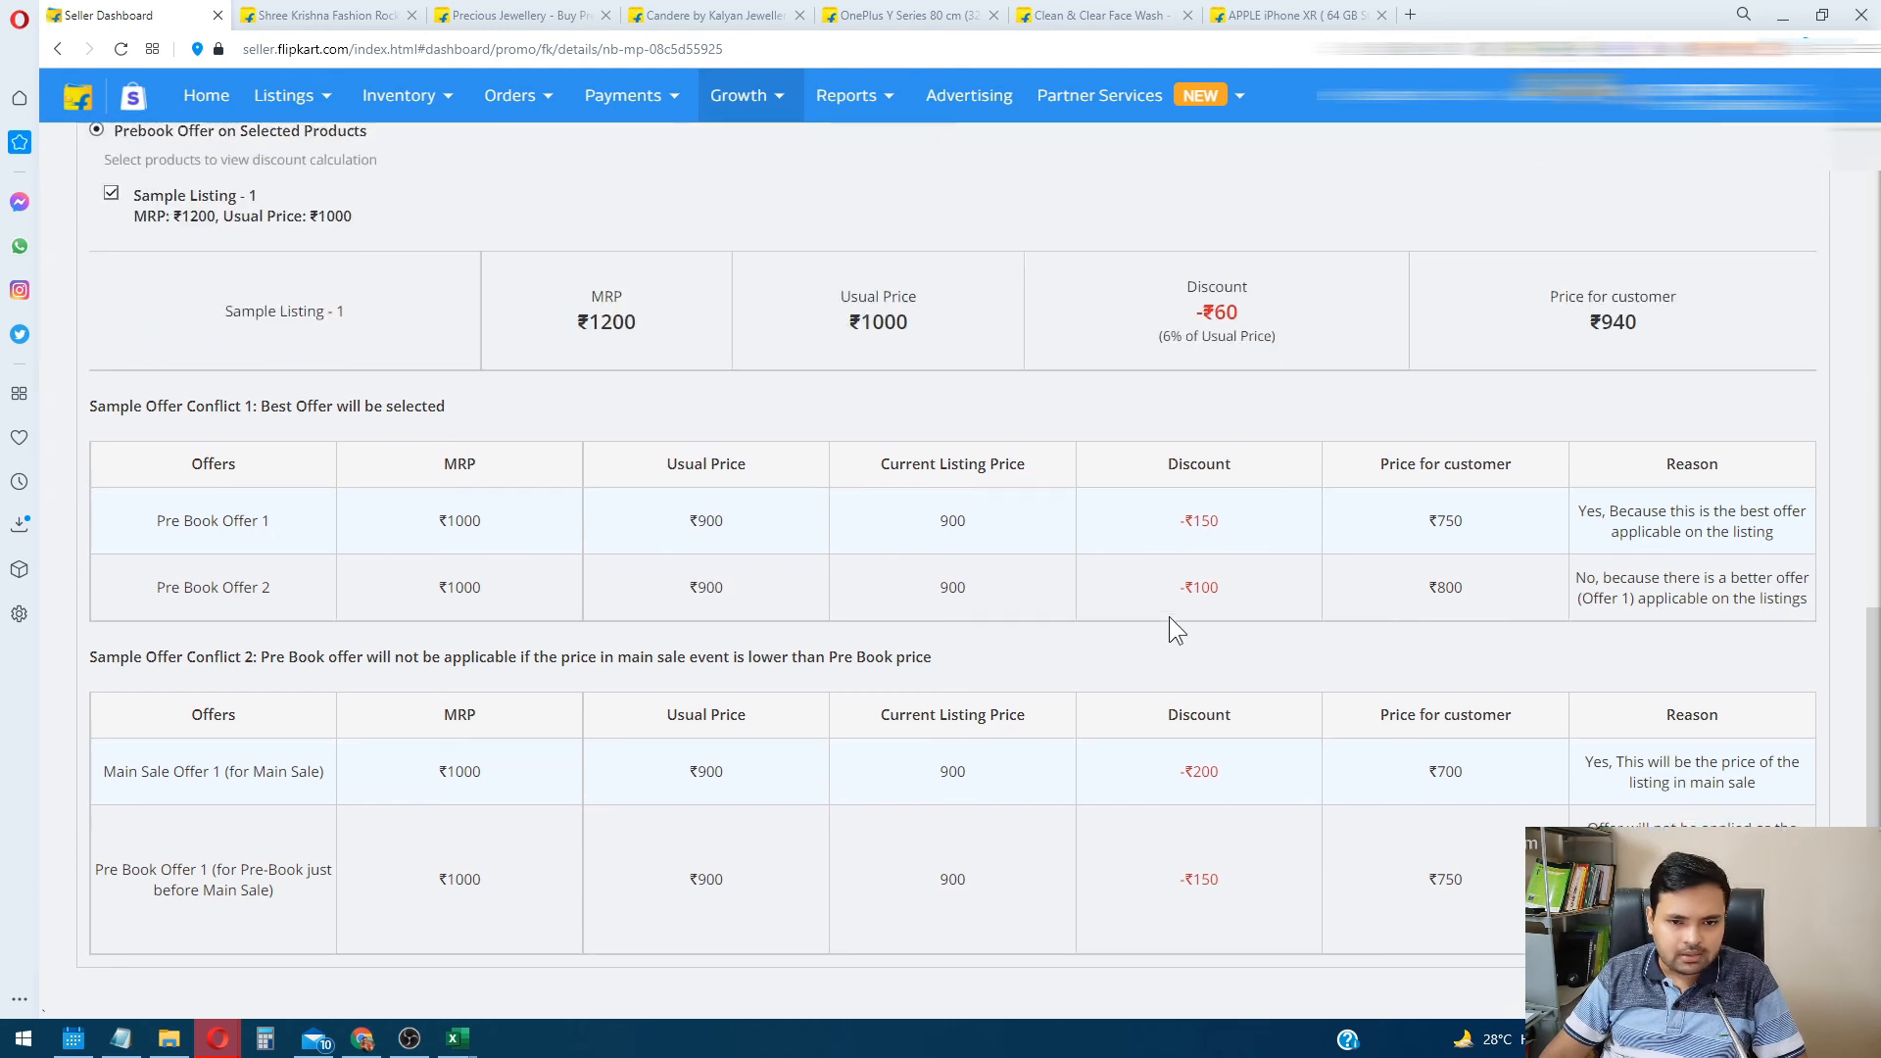
scroll(1167, 615, "up", 10)
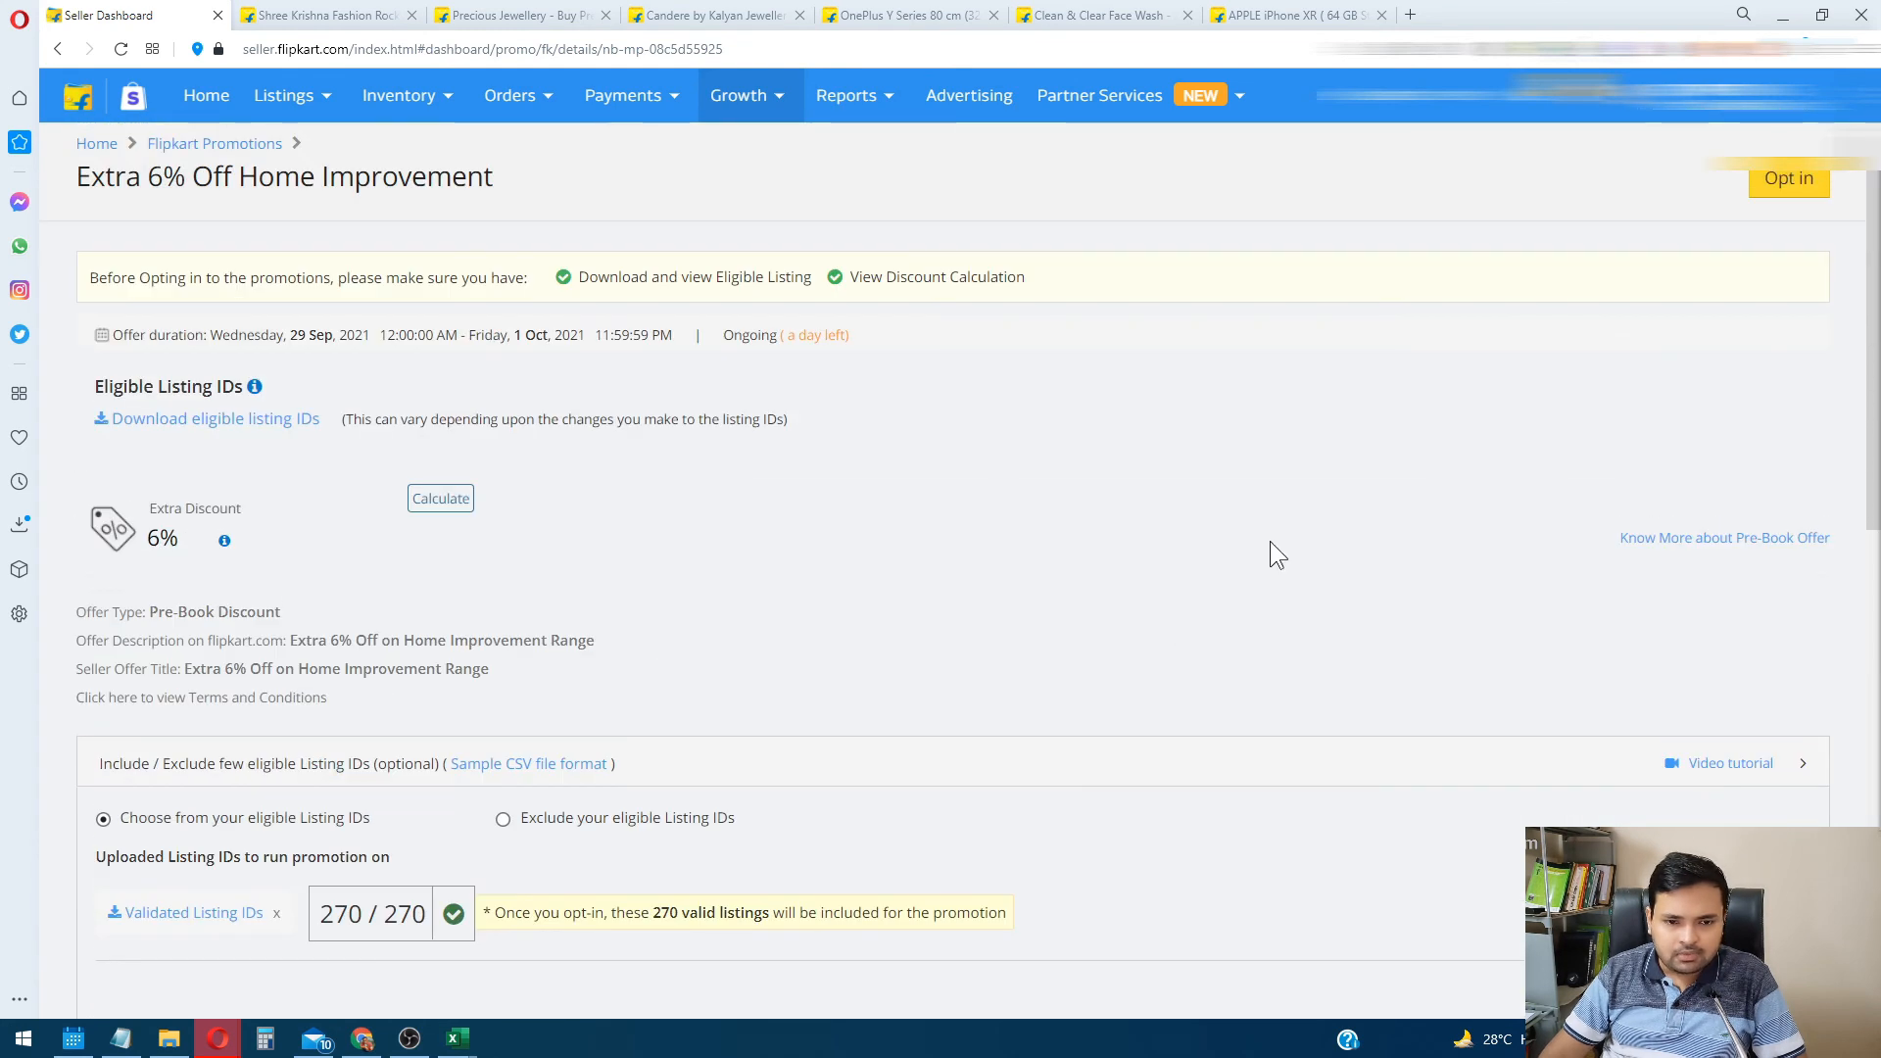
Opt in to the Extra 6% Off Home Improvement promotion, agreeing to the Terms & Conditions of Flipkart
left_click(1785, 182)
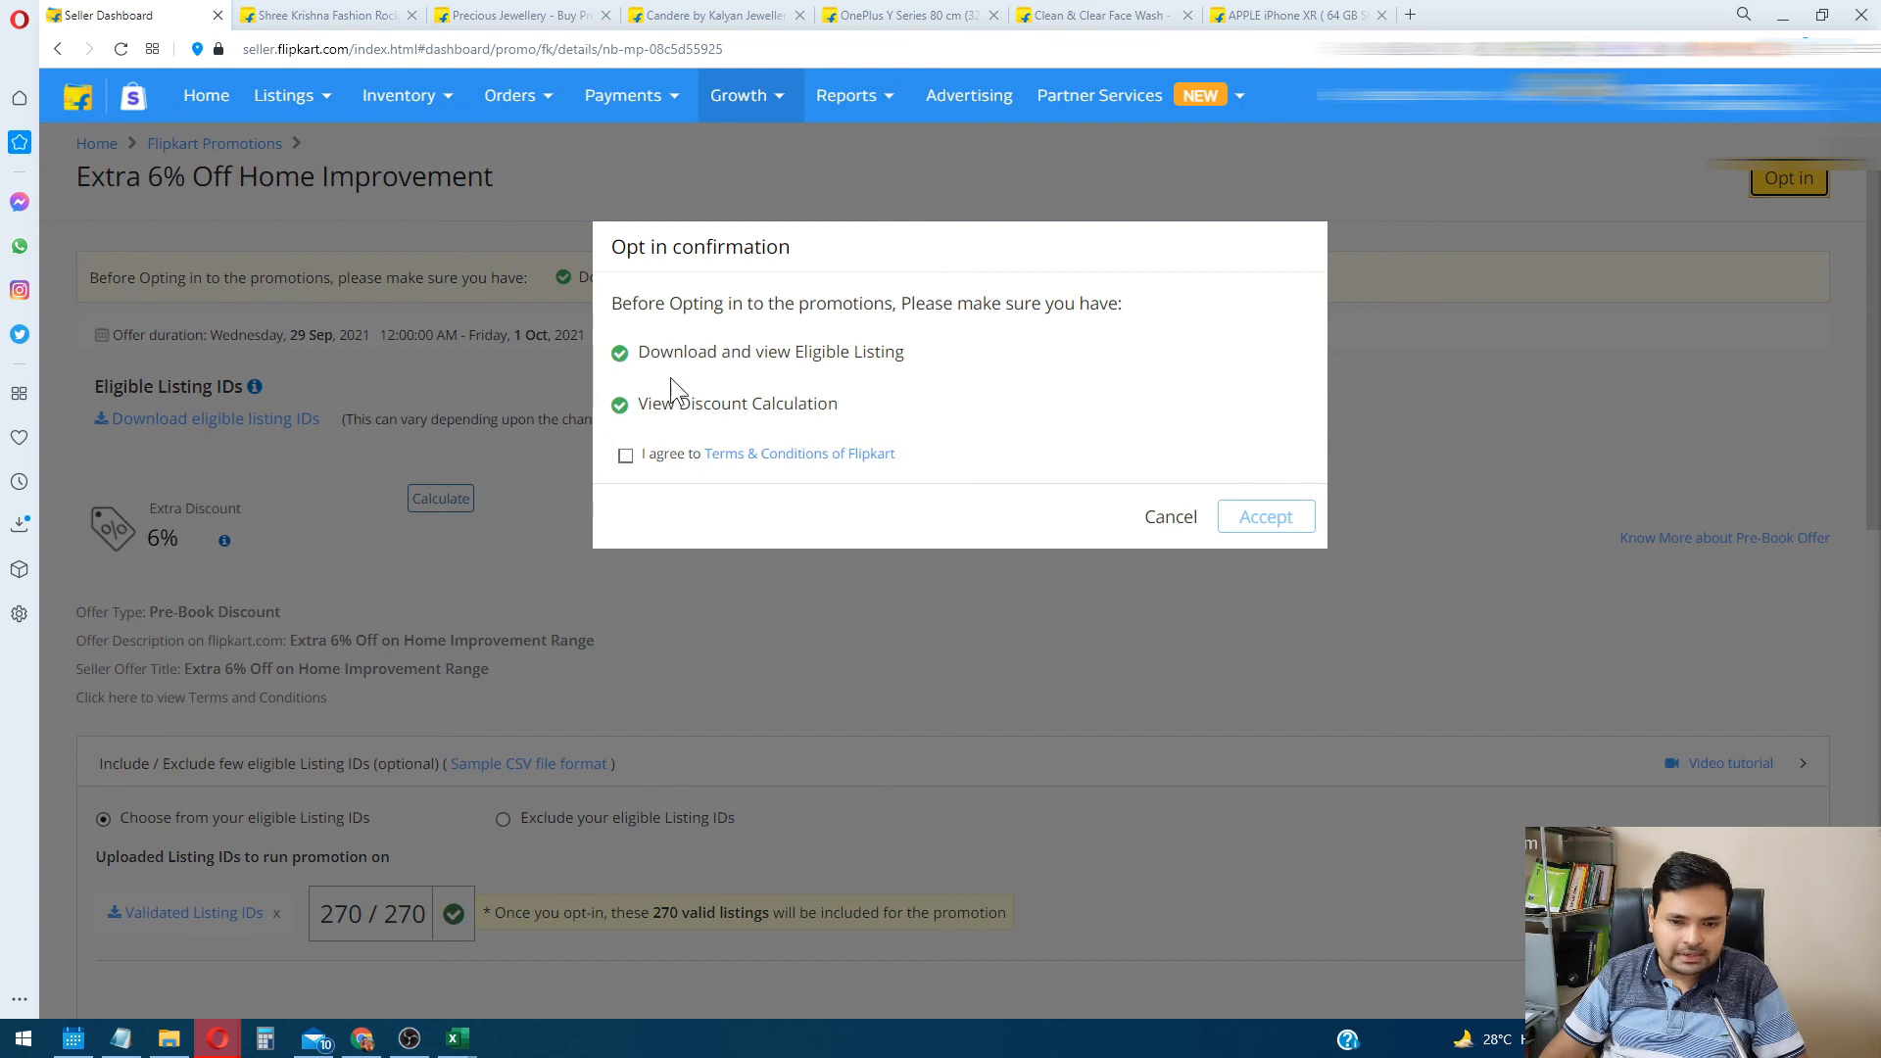
left_click(625, 455)
left_click(1266, 517)
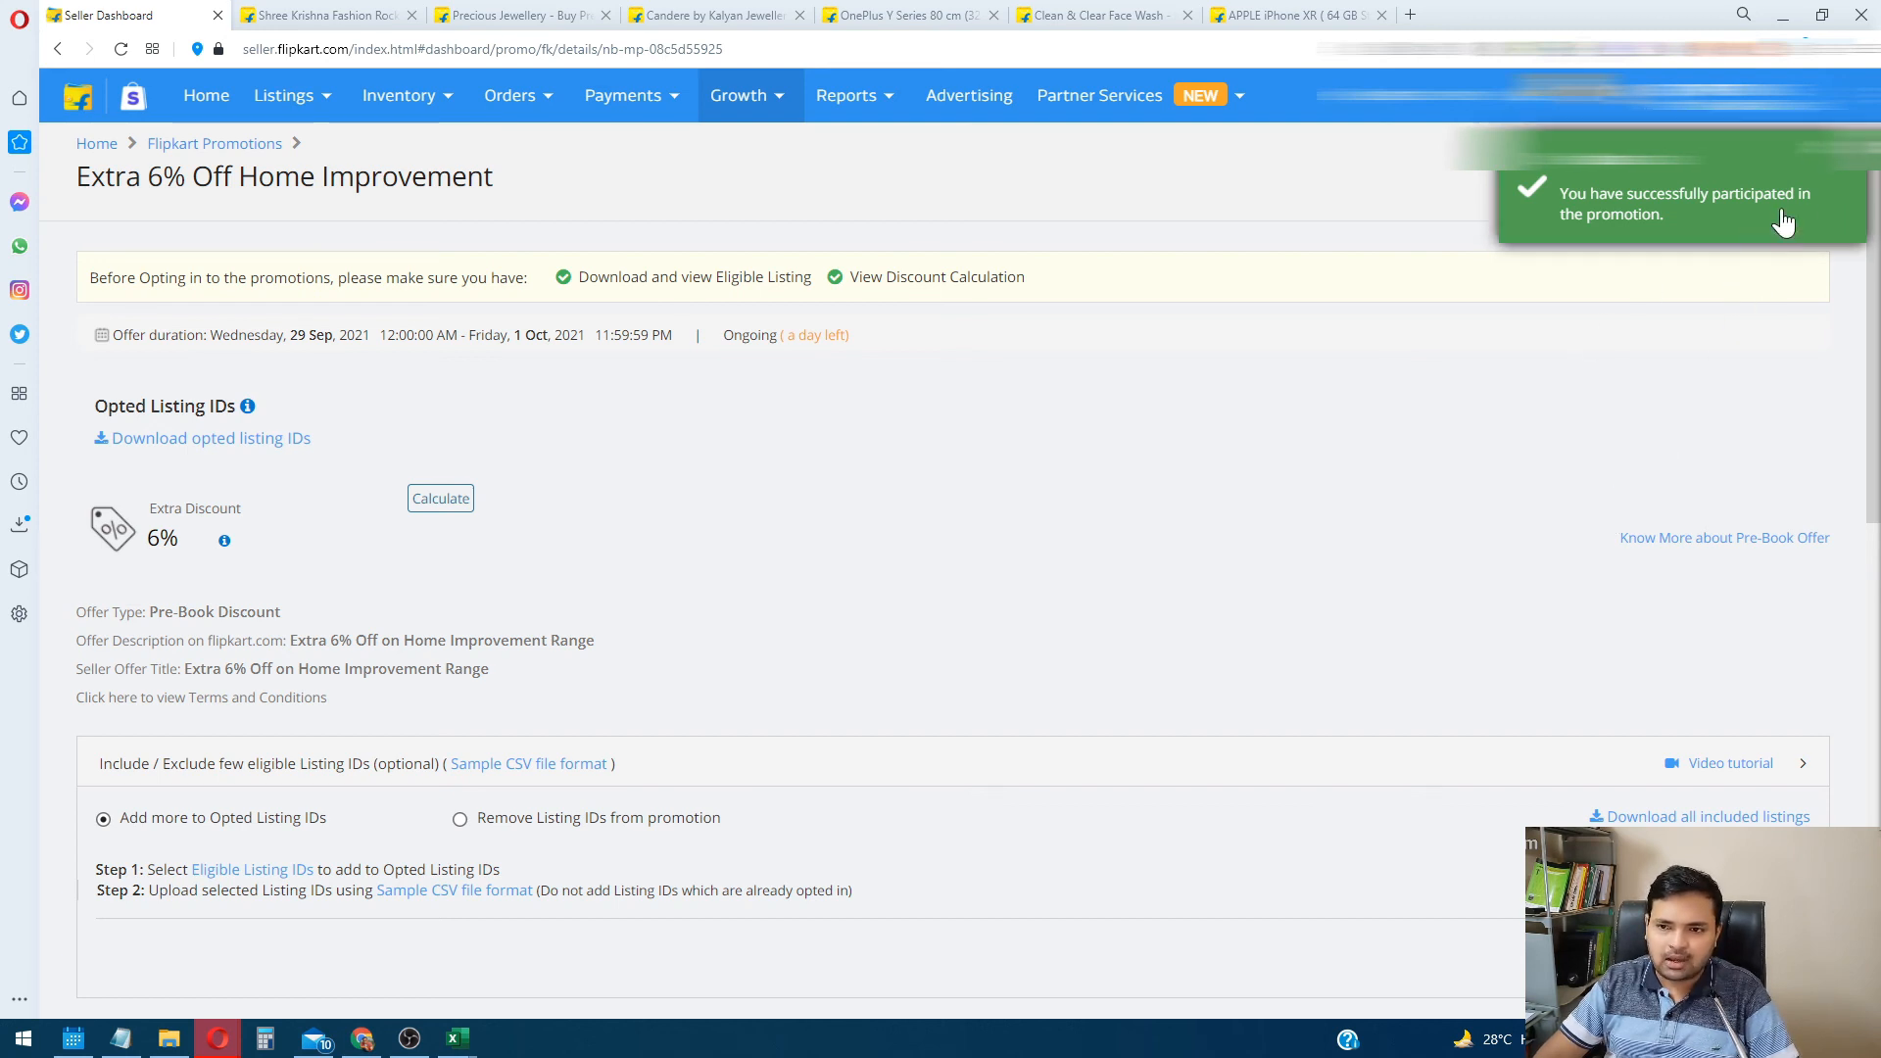
Return to Flipkart Promotions and look through the opted-in offers for the Extra 6% Off on Home Improvement Range promotion
left_click(208, 143)
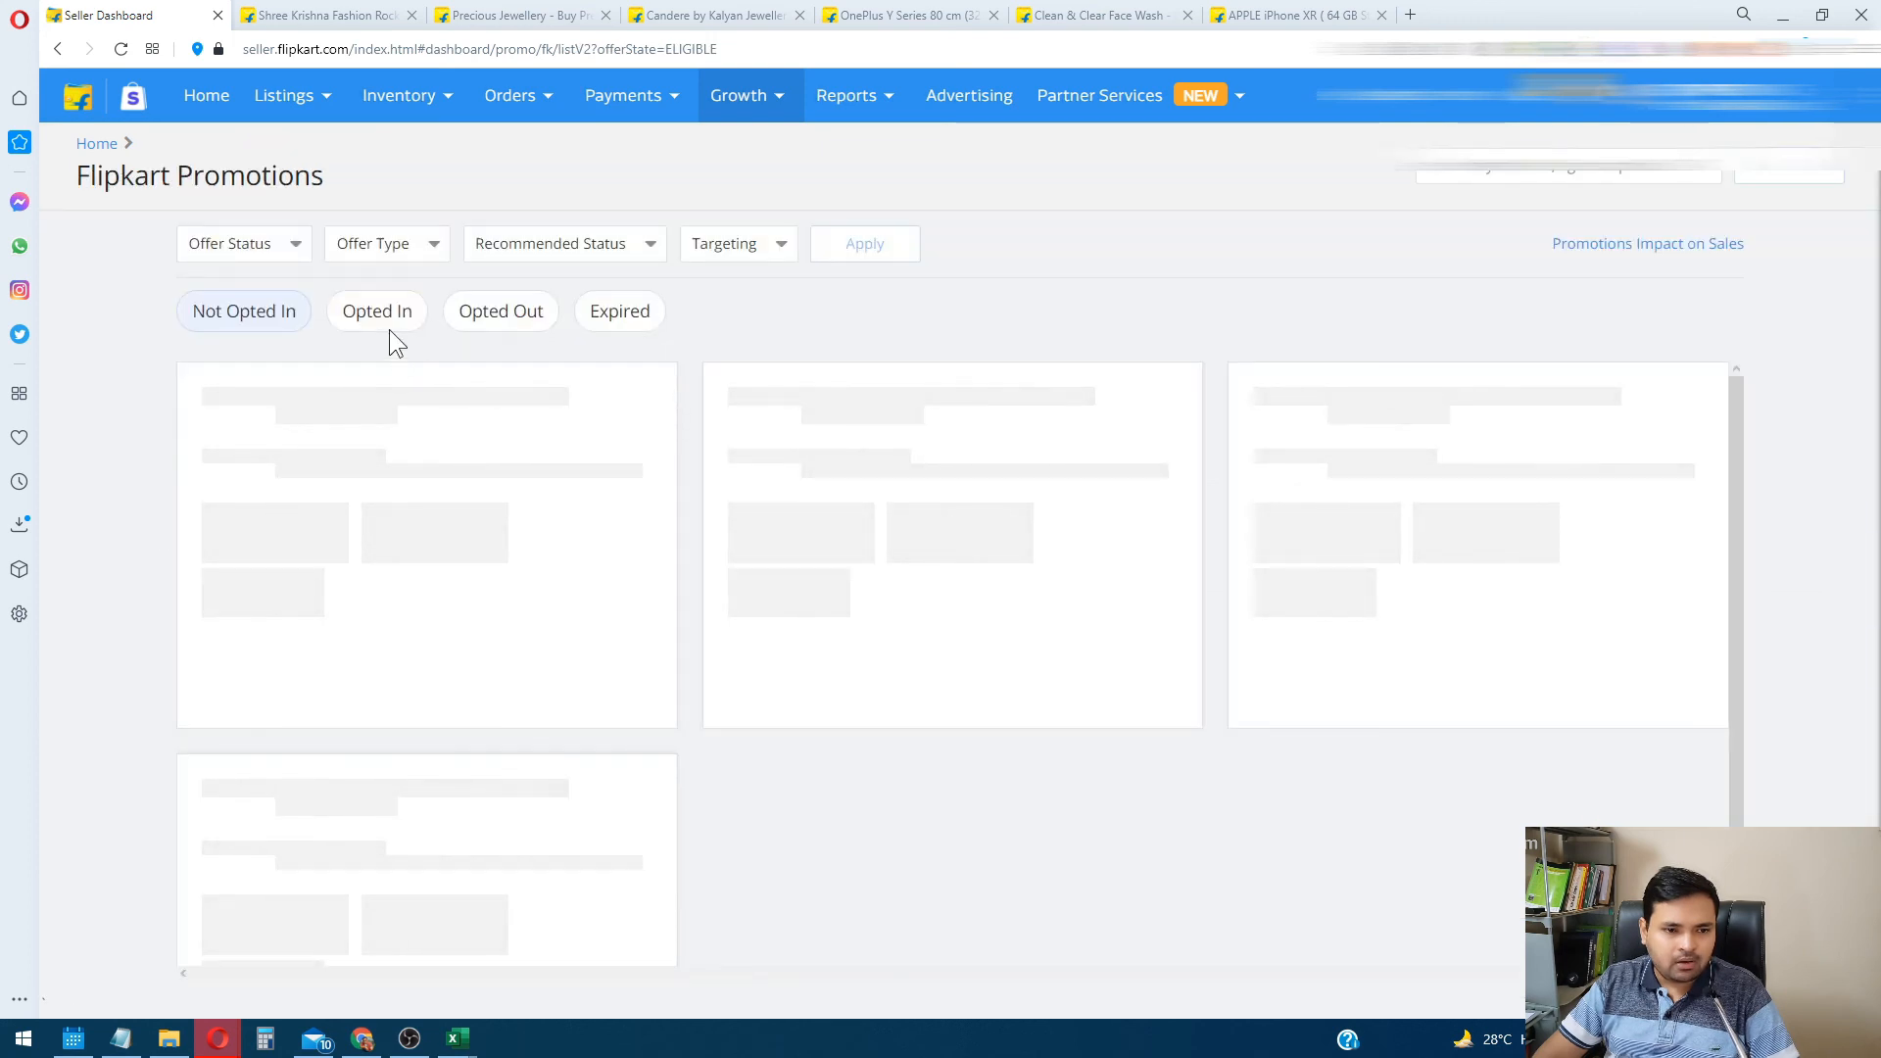
left_click(389, 323)
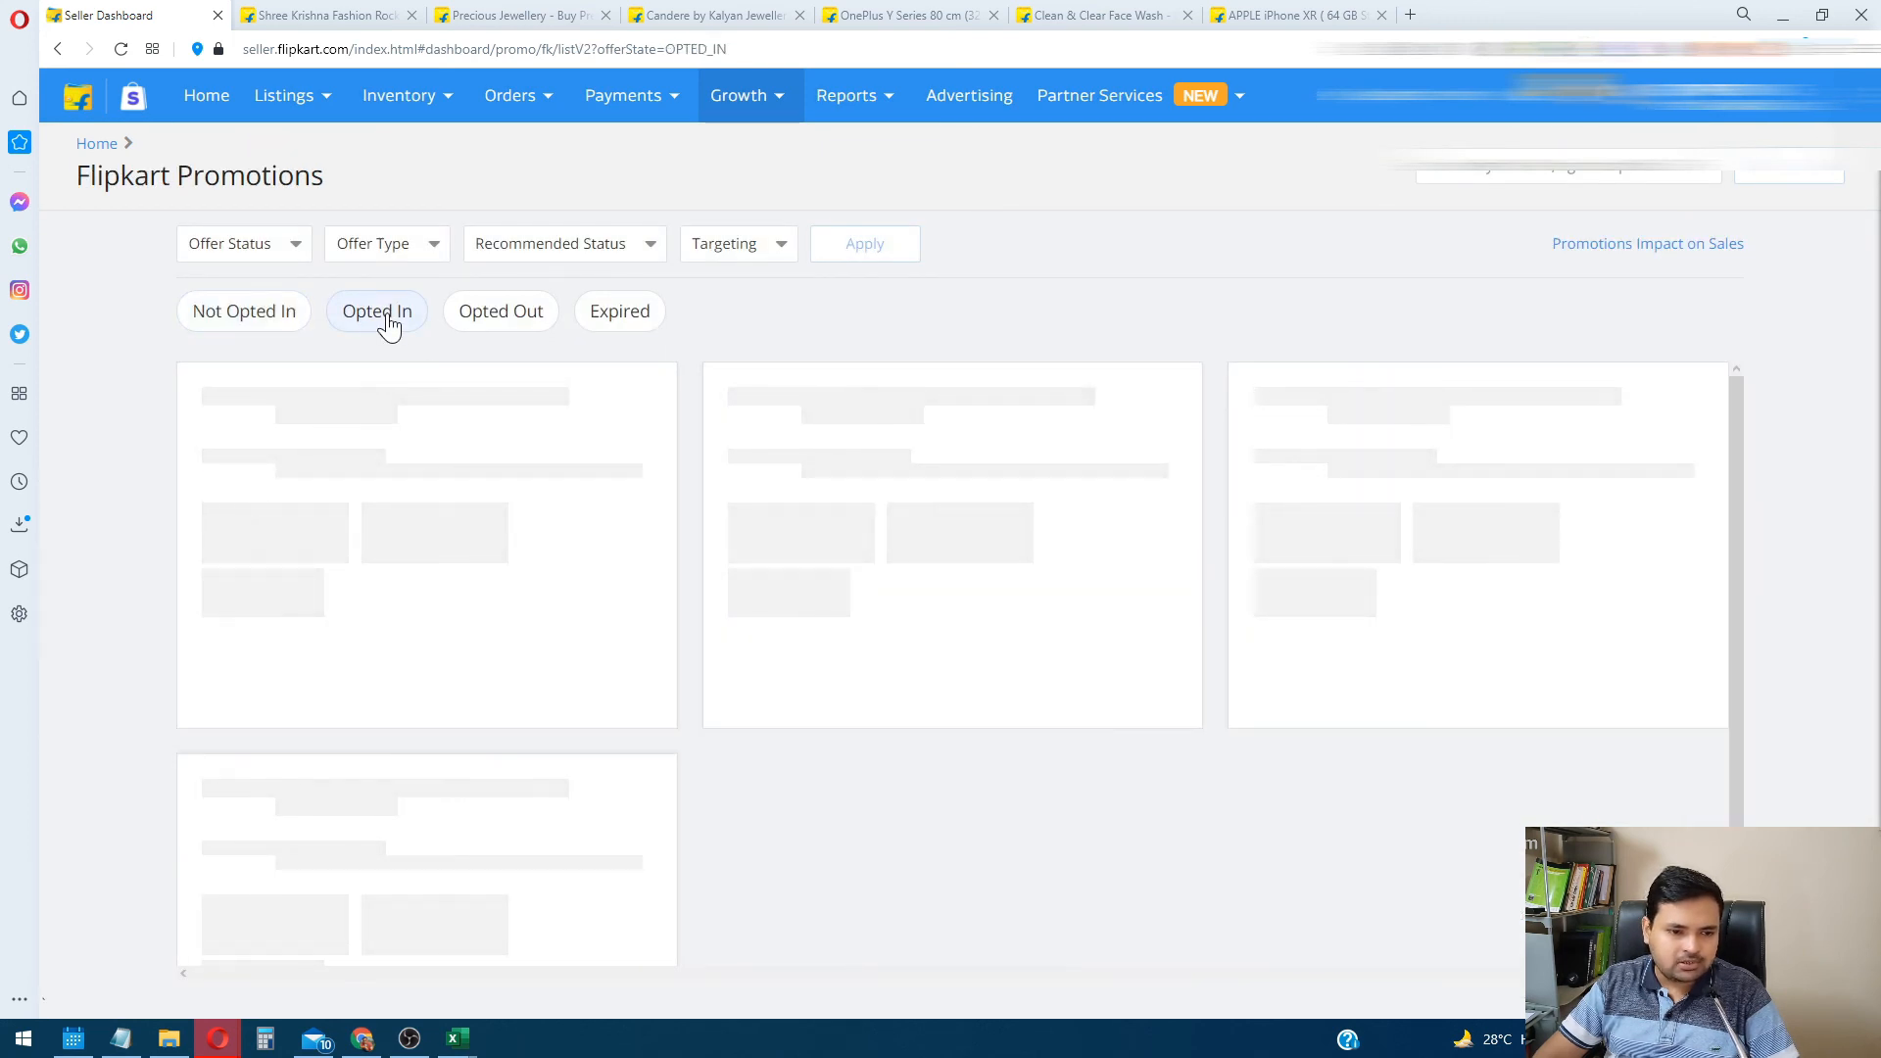
scroll(1181, 482, "down", 5)
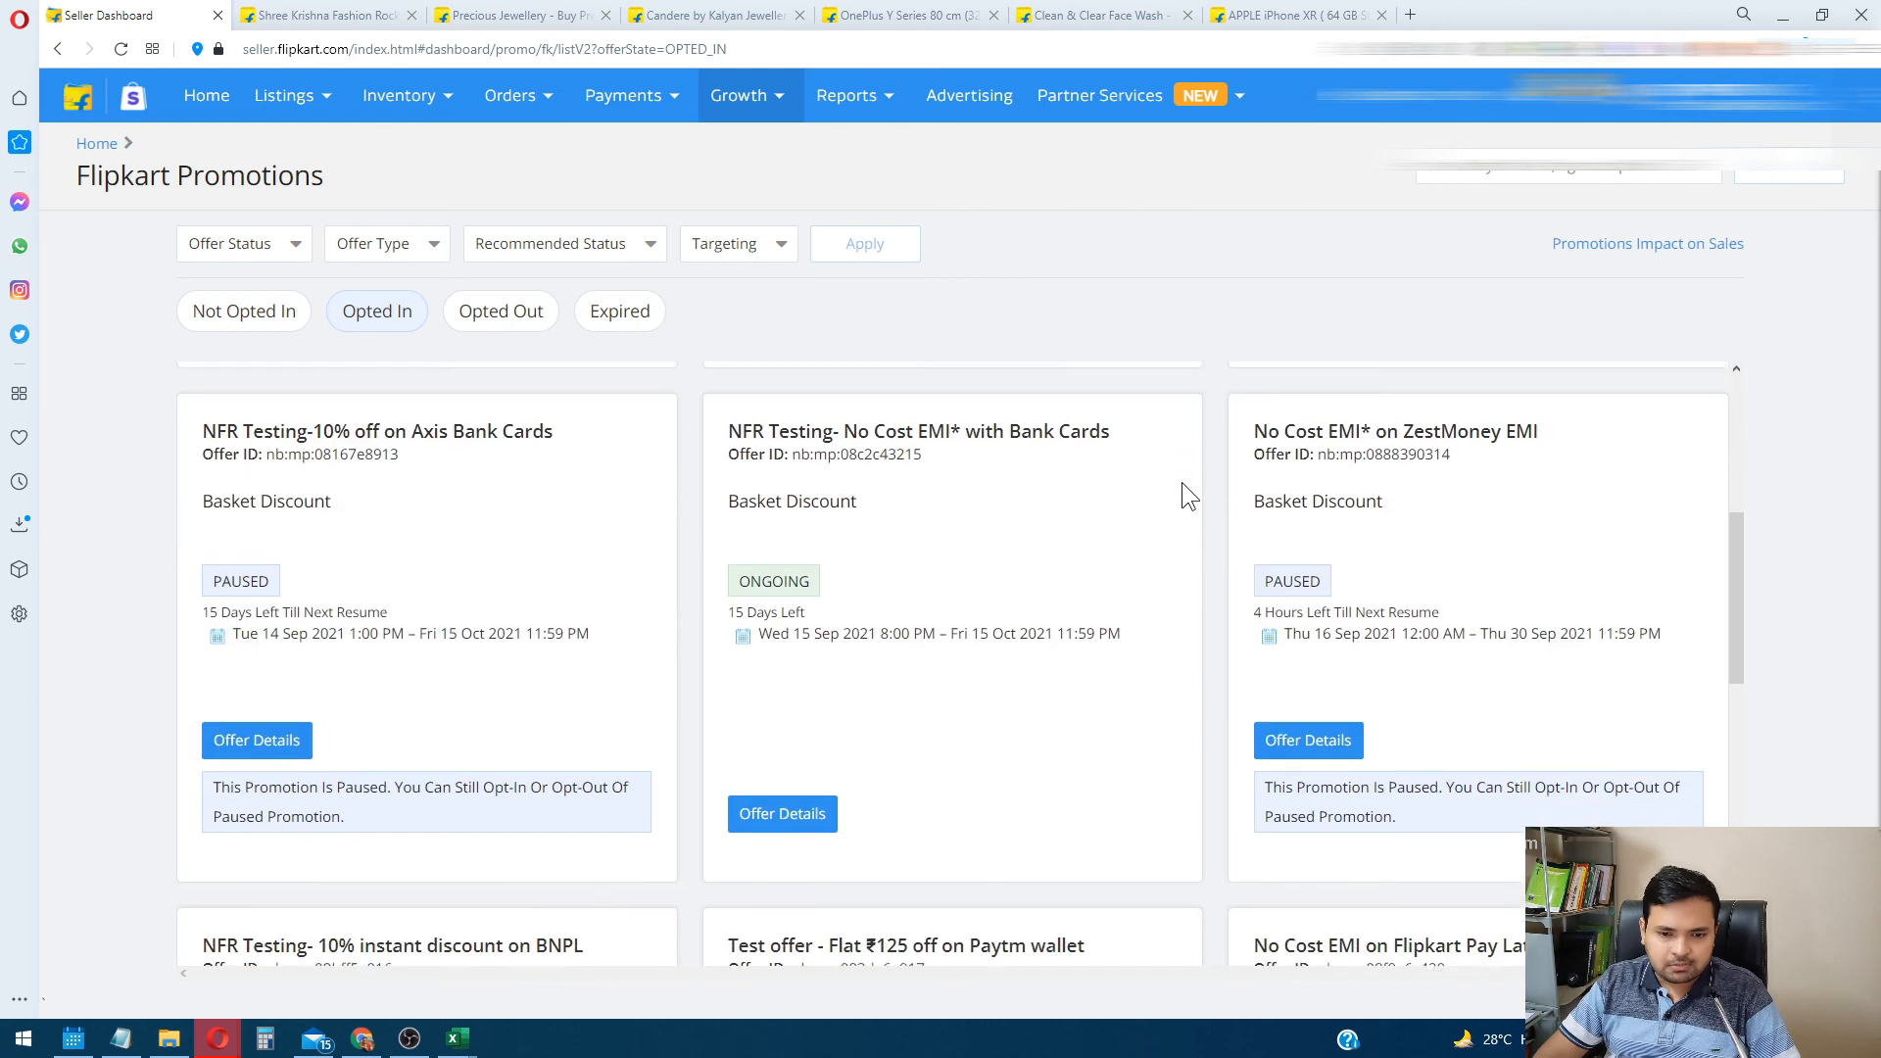
scroll(1182, 483, "down", 9)
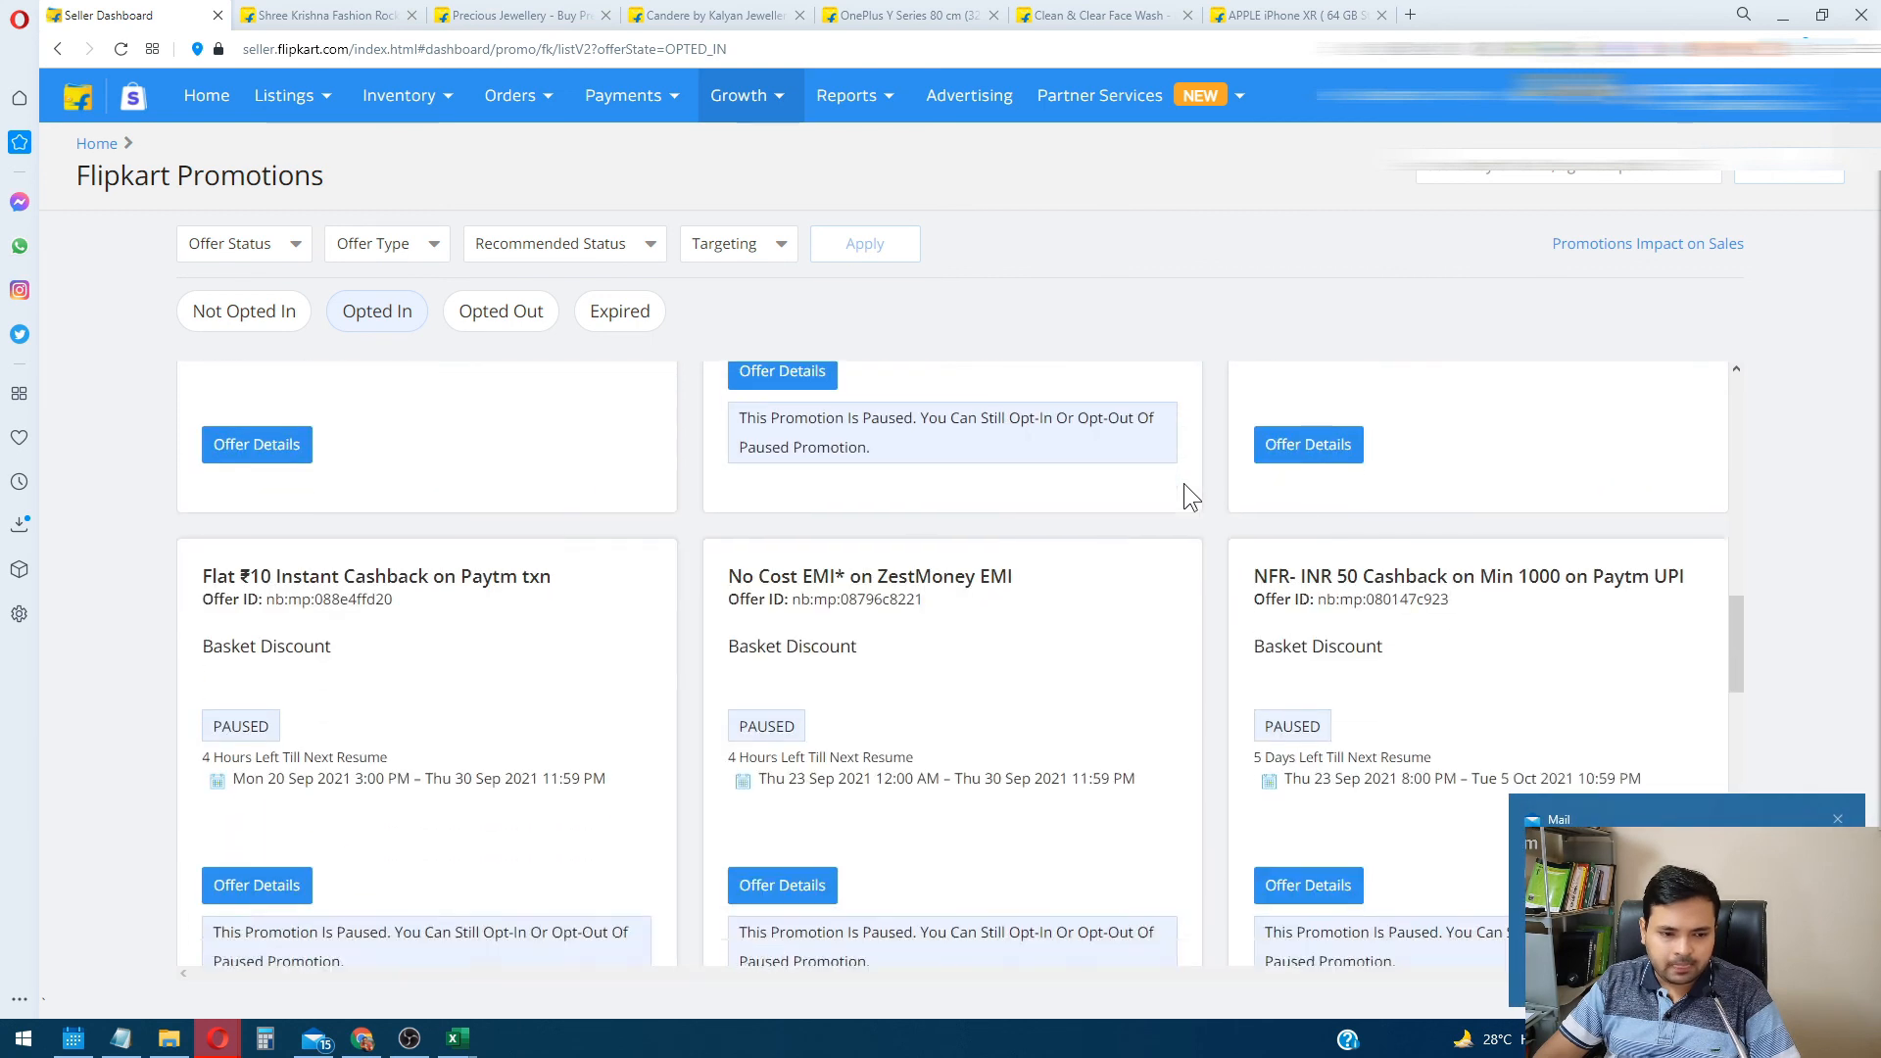
scroll(1184, 484, "down", 6)
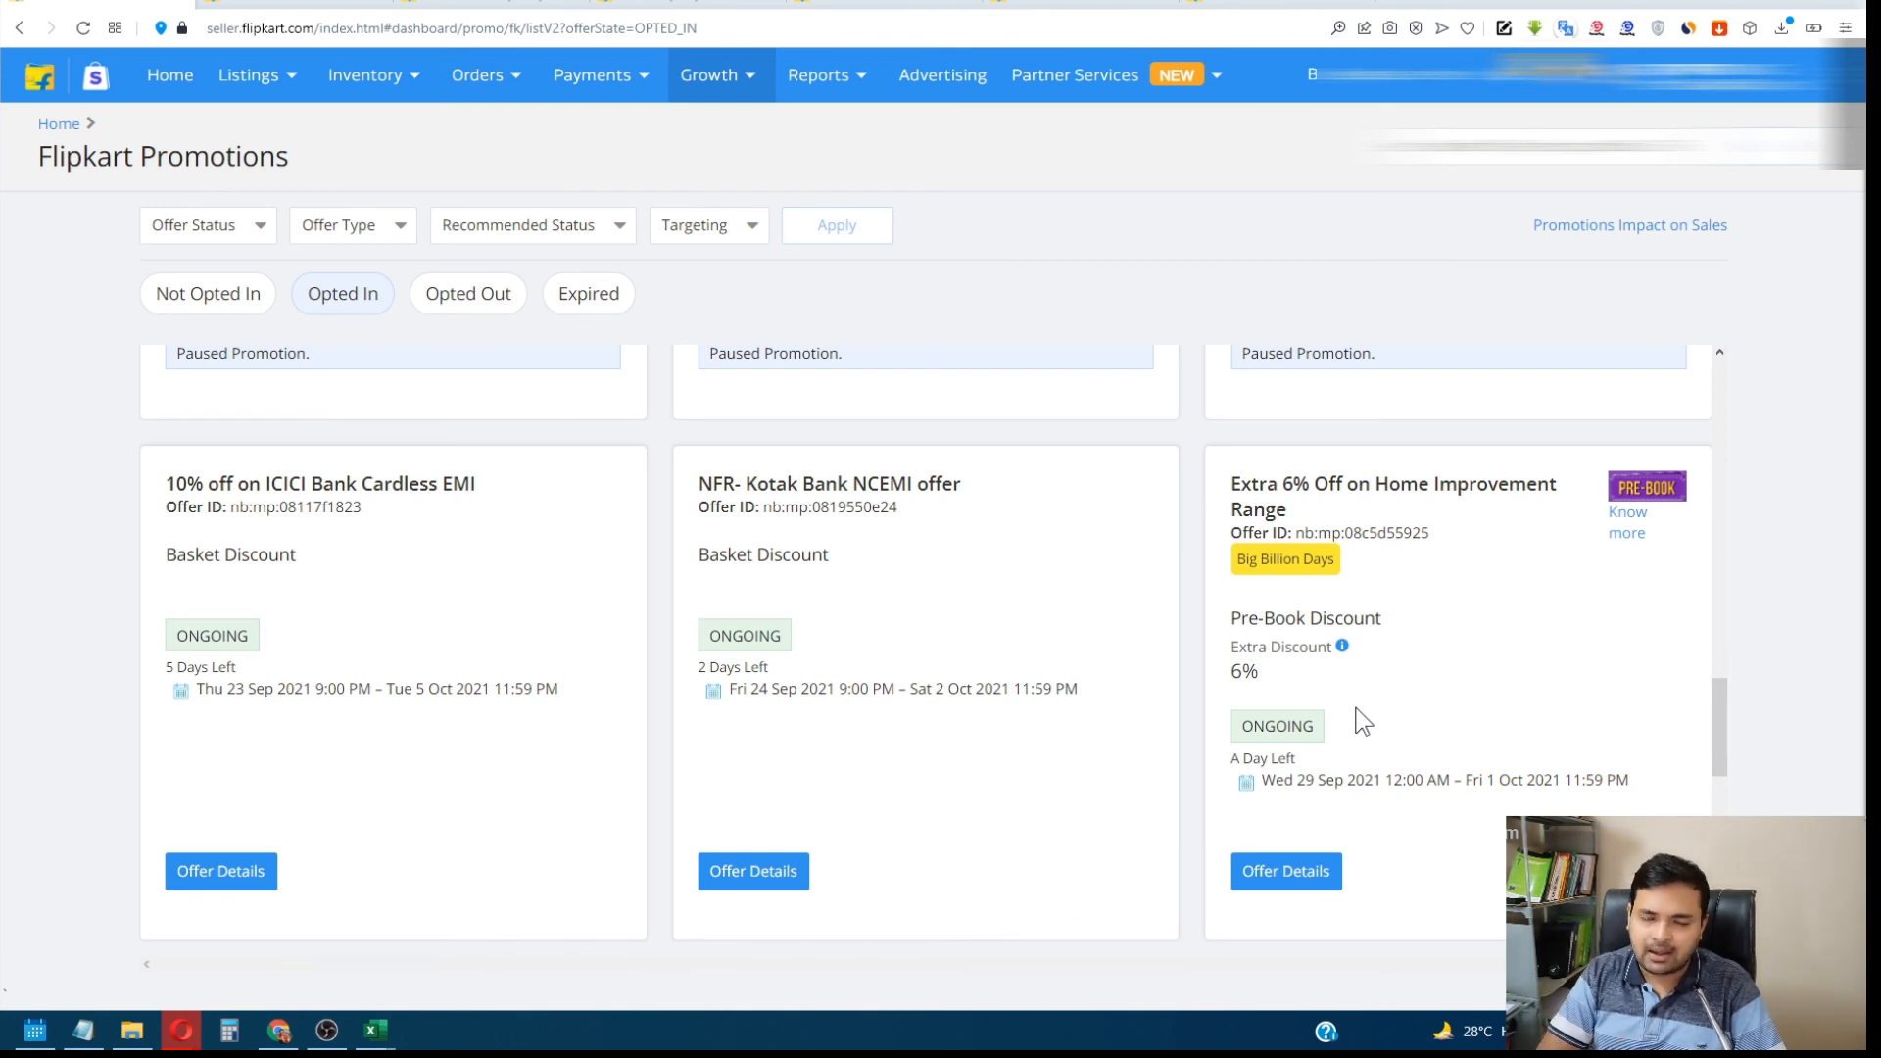
scroll(1093, 566, "up", 5)
scroll(1053, 576, "up", 3)
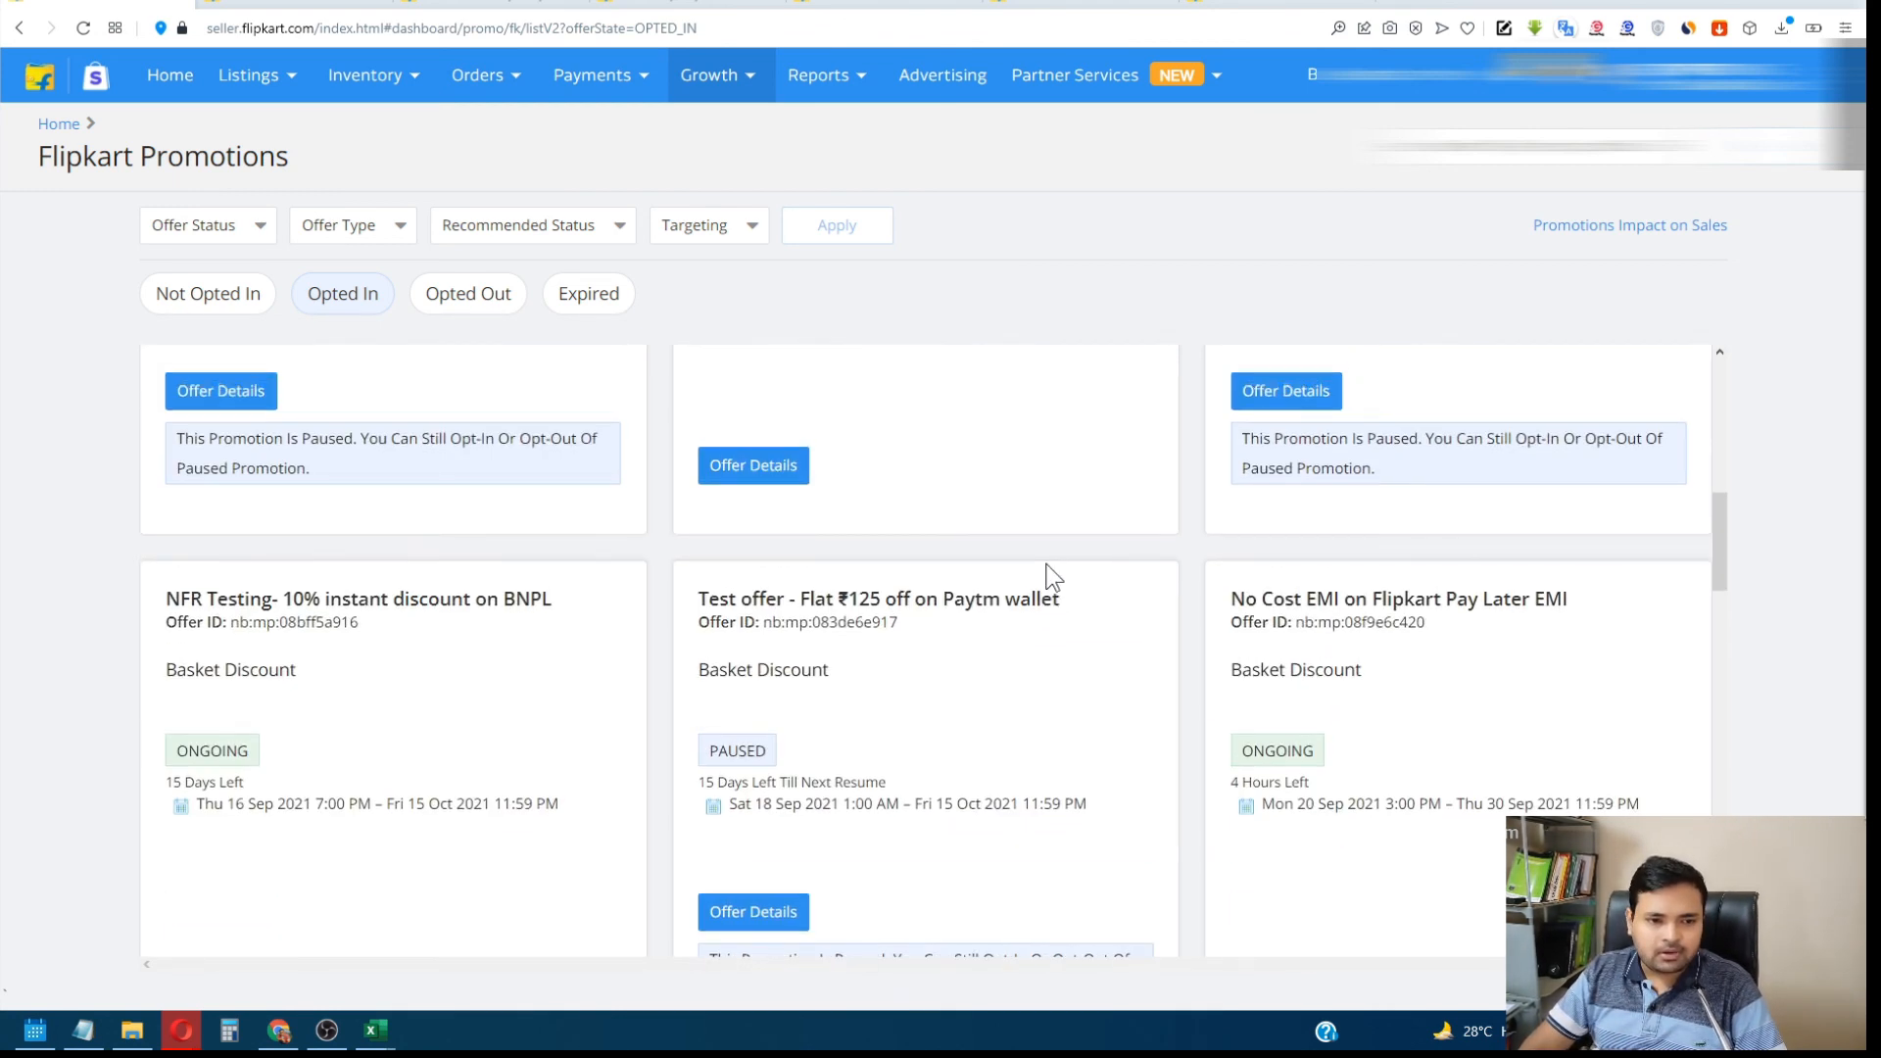